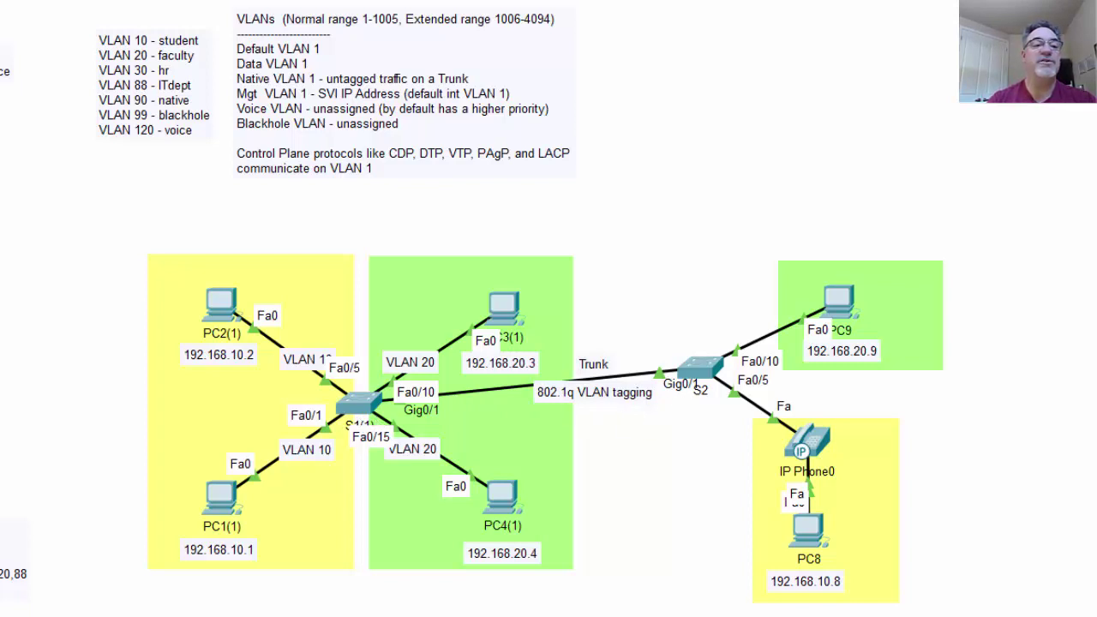
- Place Hub0 on the S1–S2 trunk, add PC11 beside it, and draw a line toward PC11
{"action": "left_click_drag", "start_coordinate": [386, 268], "coordinate": [545, 385]}
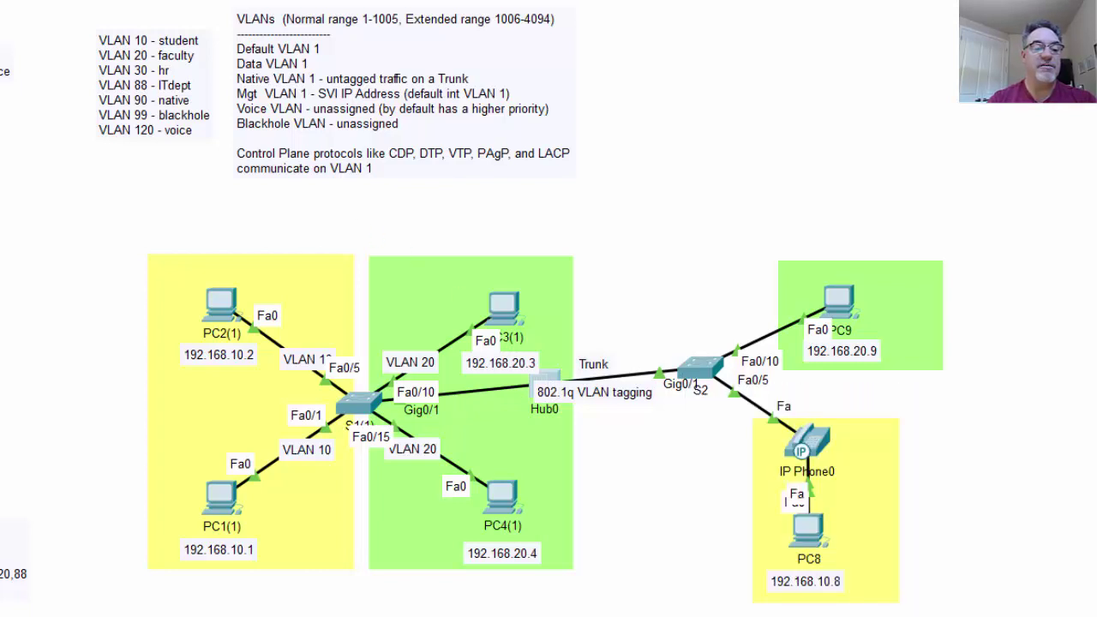
{"action": "left_click", "coordinate": [57, 574]}
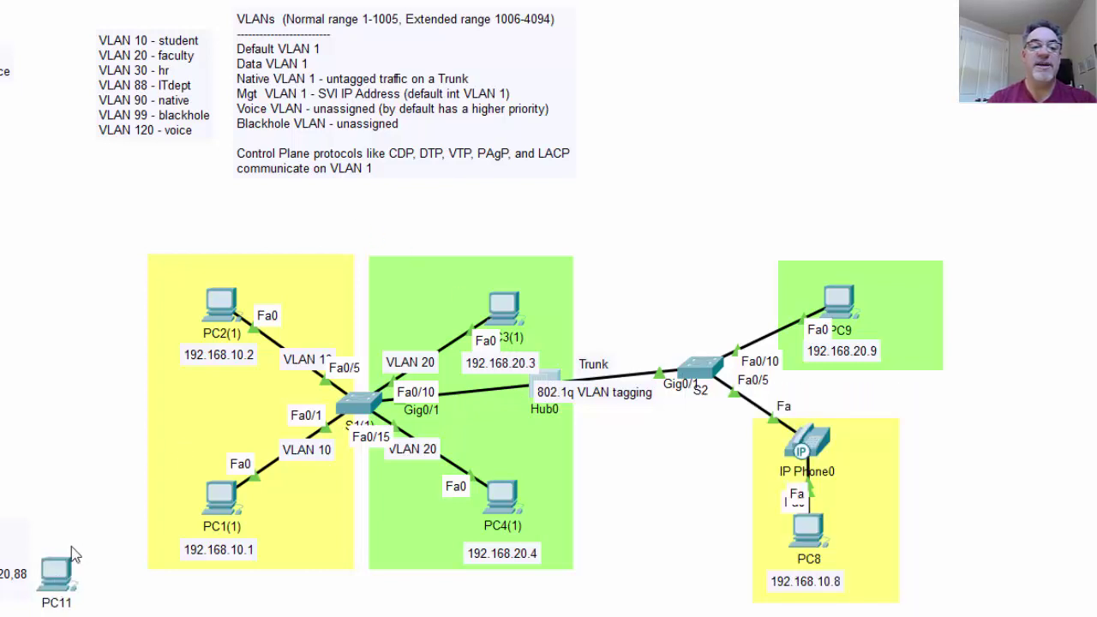
{"action": "left_click_drag", "start_coordinate": [58, 573], "coordinate": [629, 276]}
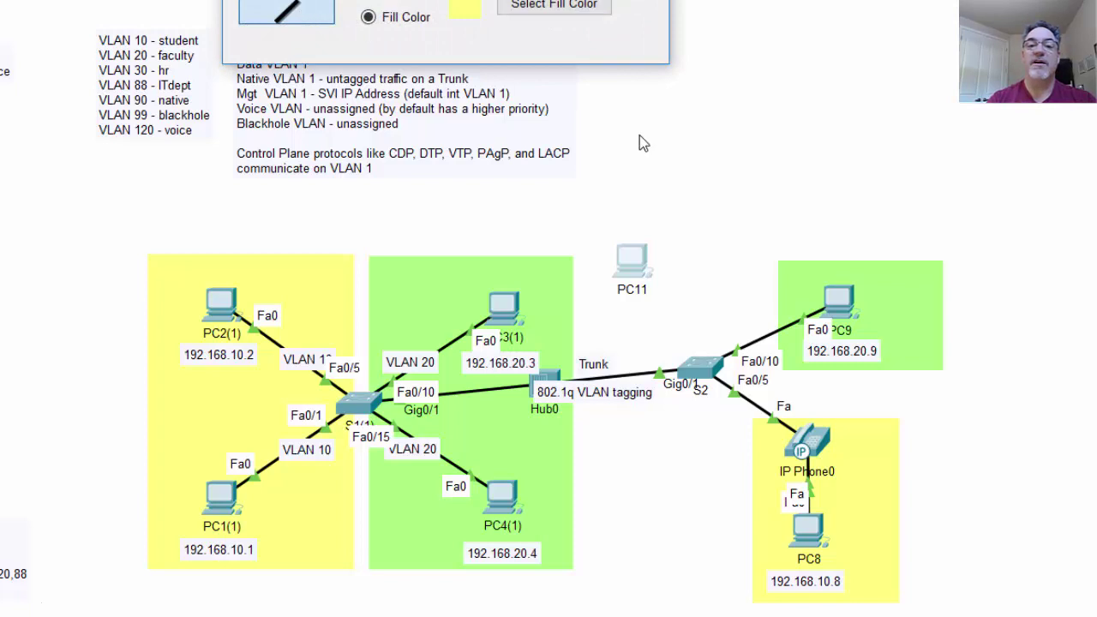
{"action": "left_click", "coordinate": [605, 283]}
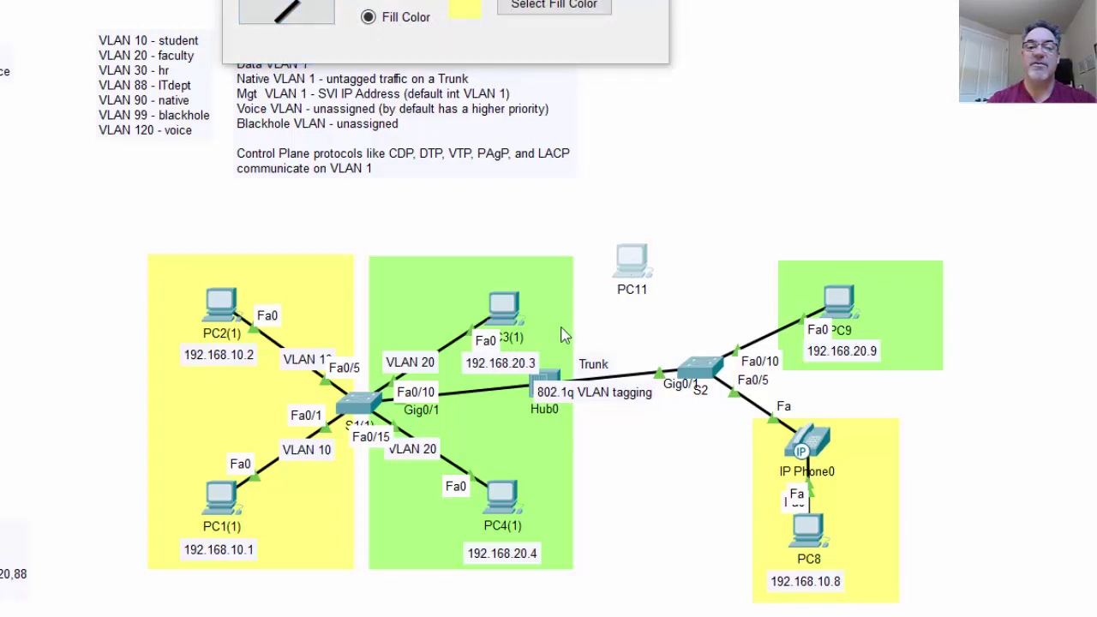
{"action": "left_click", "coordinate": [329, 17]}
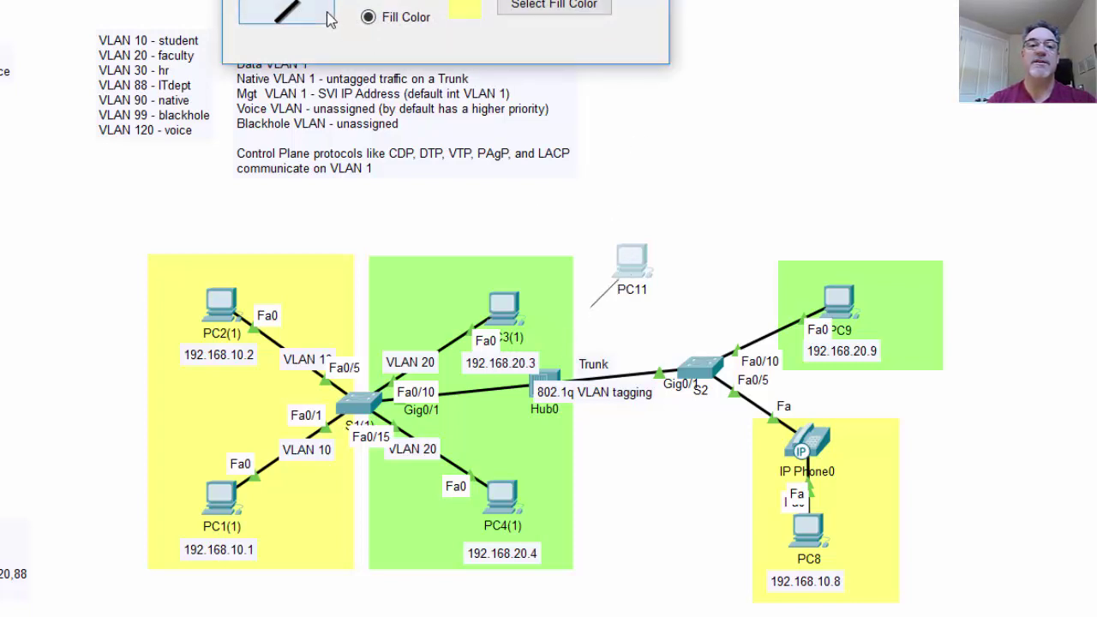
{"action": "mouse_move", "coordinate": [590, 306]}
{"action": "left_mouse_down"}
{"action": "mouse_move", "coordinate": [605, 282]}
{"action": "mouse_move", "coordinate": [621, 287]}
{"action": "mouse_move", "coordinate": [568, 332]}
{"action": "mouse_move", "coordinate": [551, 377]}
{"action": "left_mouse_up"}
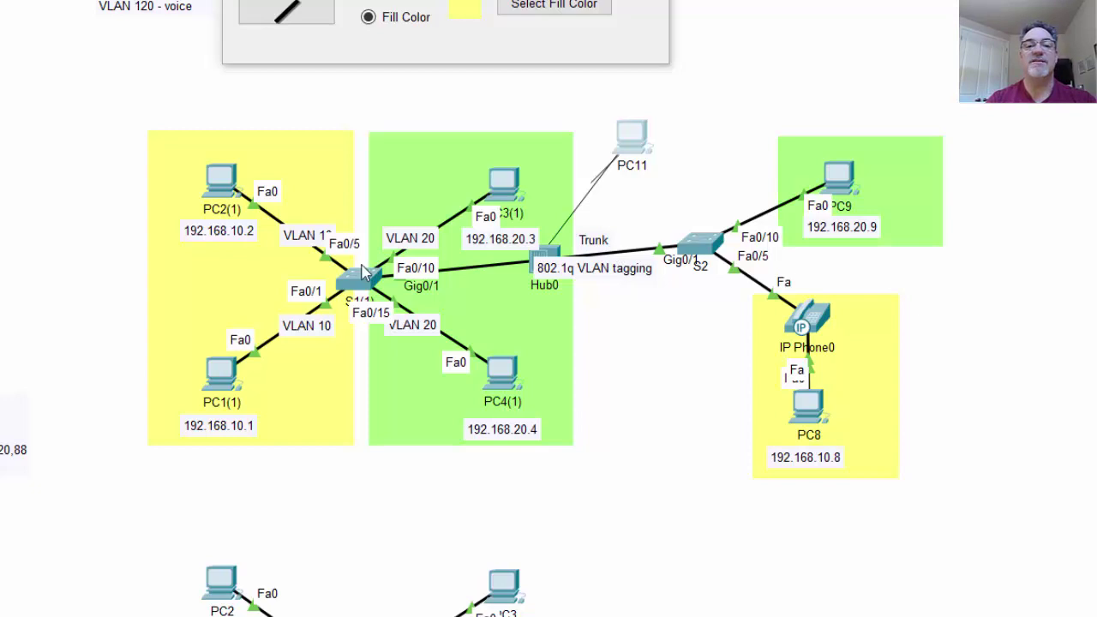
- Connect the hub's cable to PC11, then delete PC11 and remove Hub0 from the trunk
{"action": "mouse_move", "coordinate": [364, 274]}
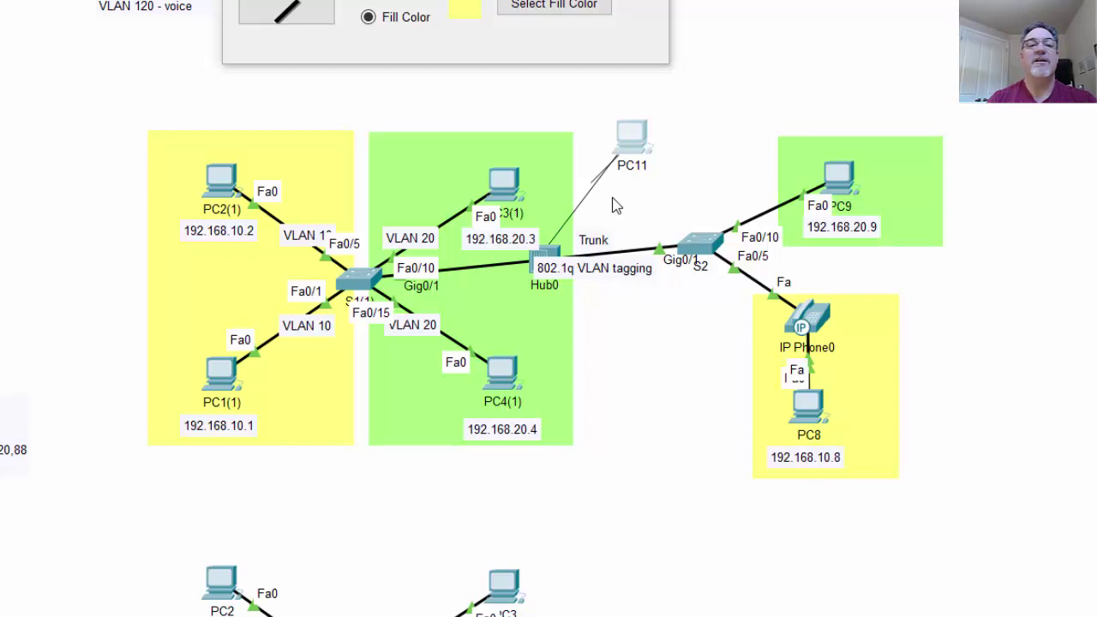
{"action": "left_click", "coordinate": [655, 1]}
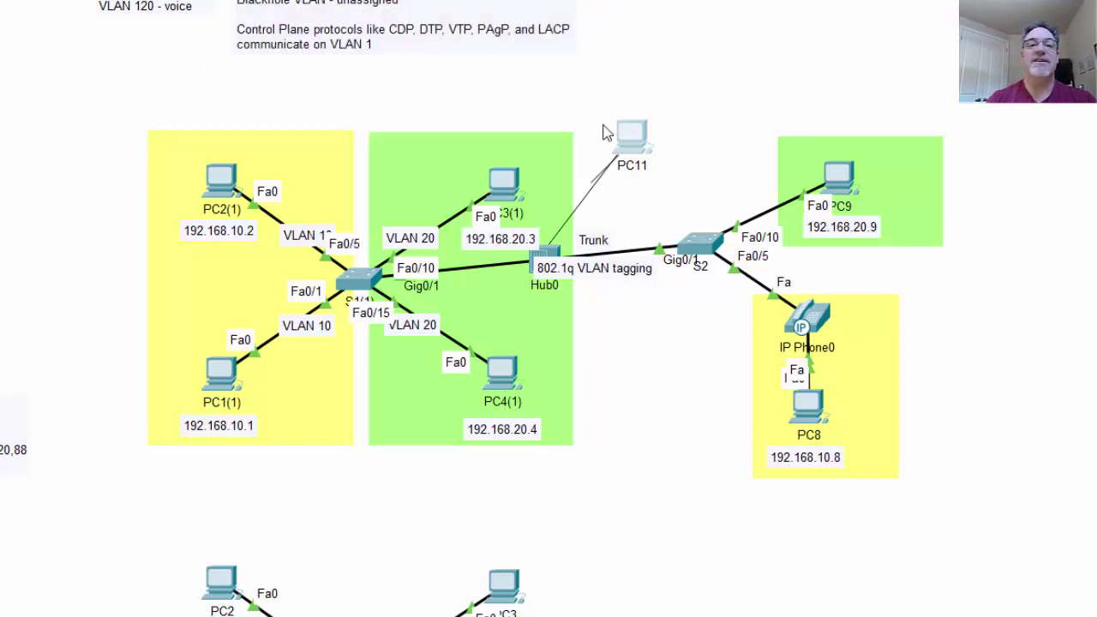
{"action": "scroll", "coordinate": [758, 151], "scroll_direction": "up", "scroll_amount": 3}
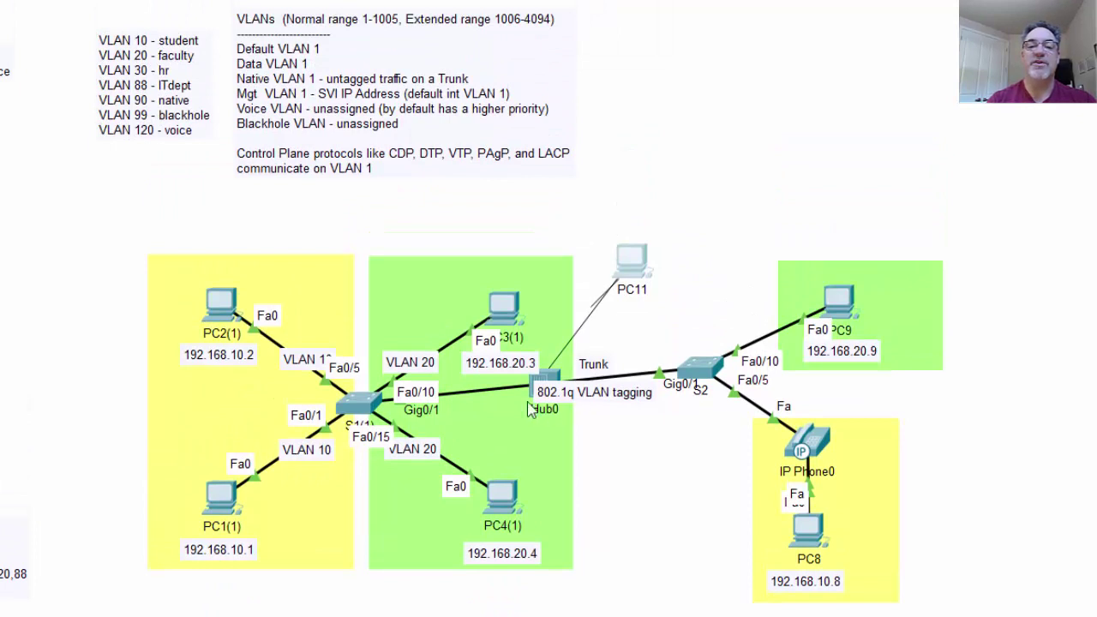
{"action": "left_click", "coordinate": [624, 275]}
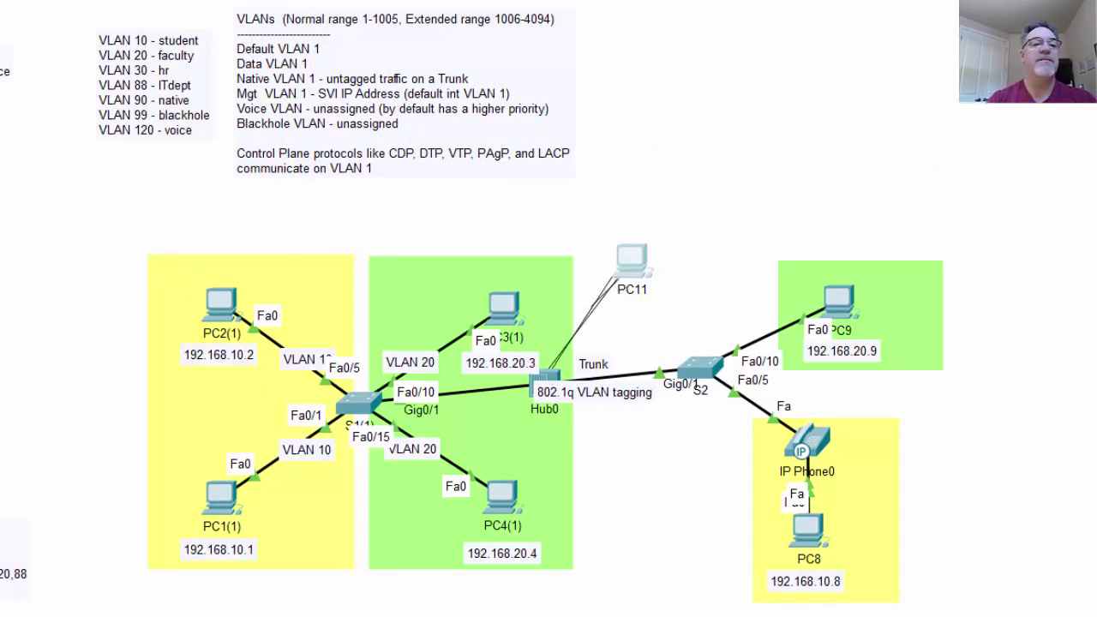
{"action": "left_click", "coordinate": [632, 261]}
{"action": "key", "text": "Delete"}
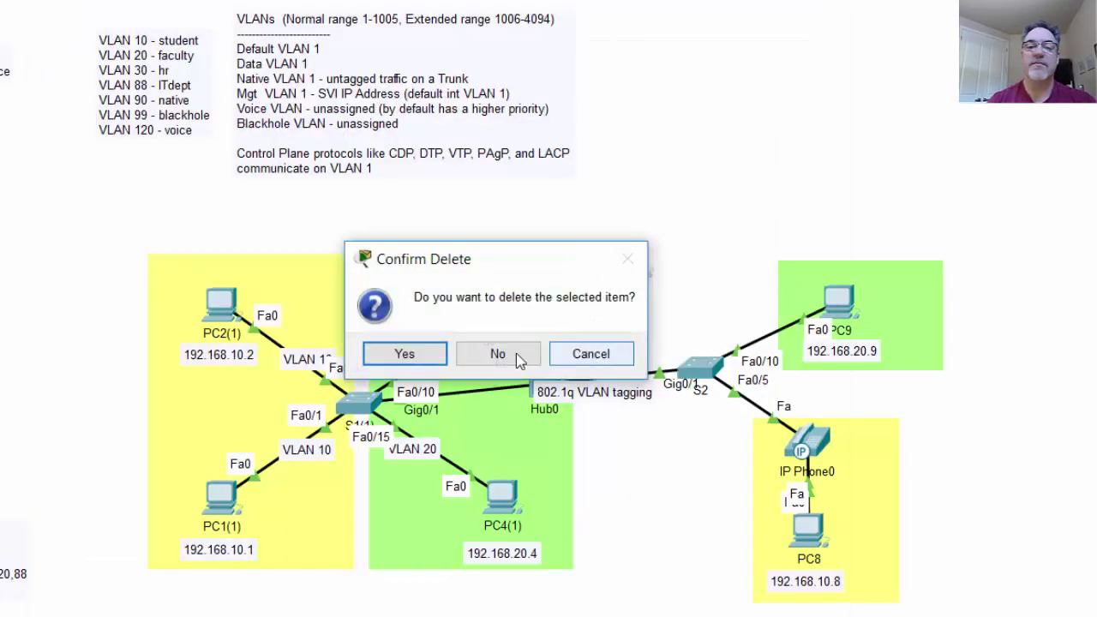
{"action": "key", "text": "Return"}
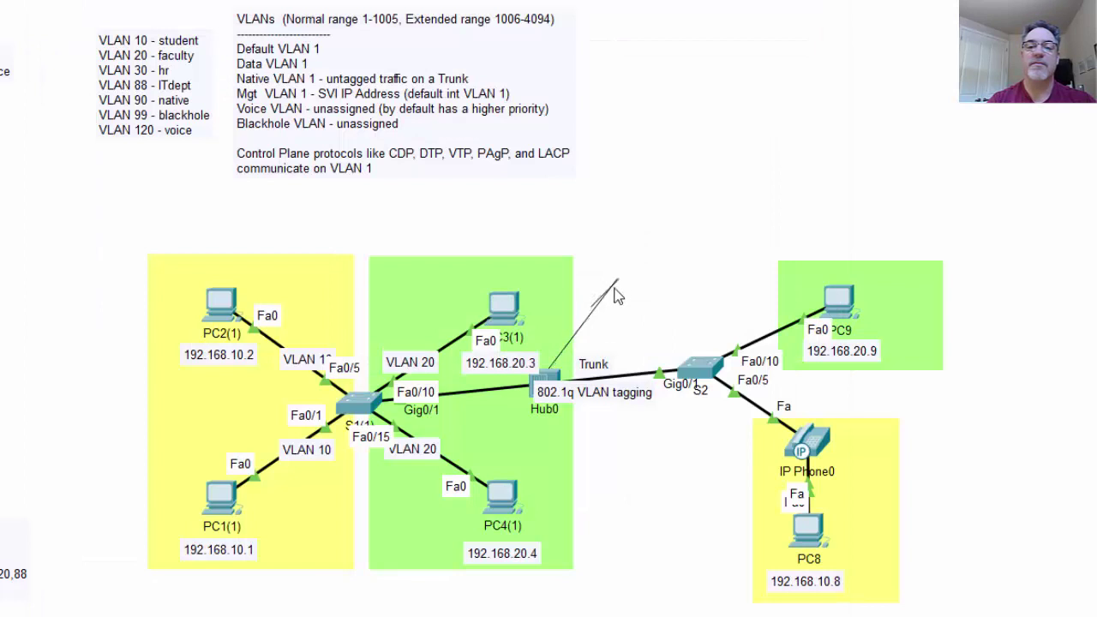
{"action": "left_click", "coordinate": [562, 377]}
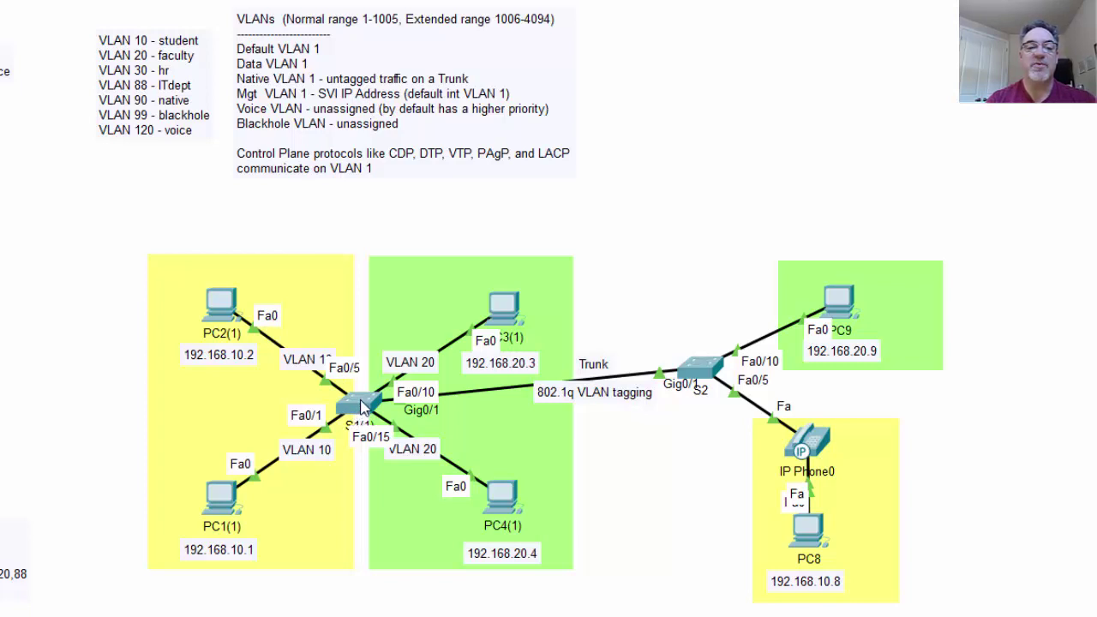
{"action": "mouse_move", "coordinate": [361, 406]}
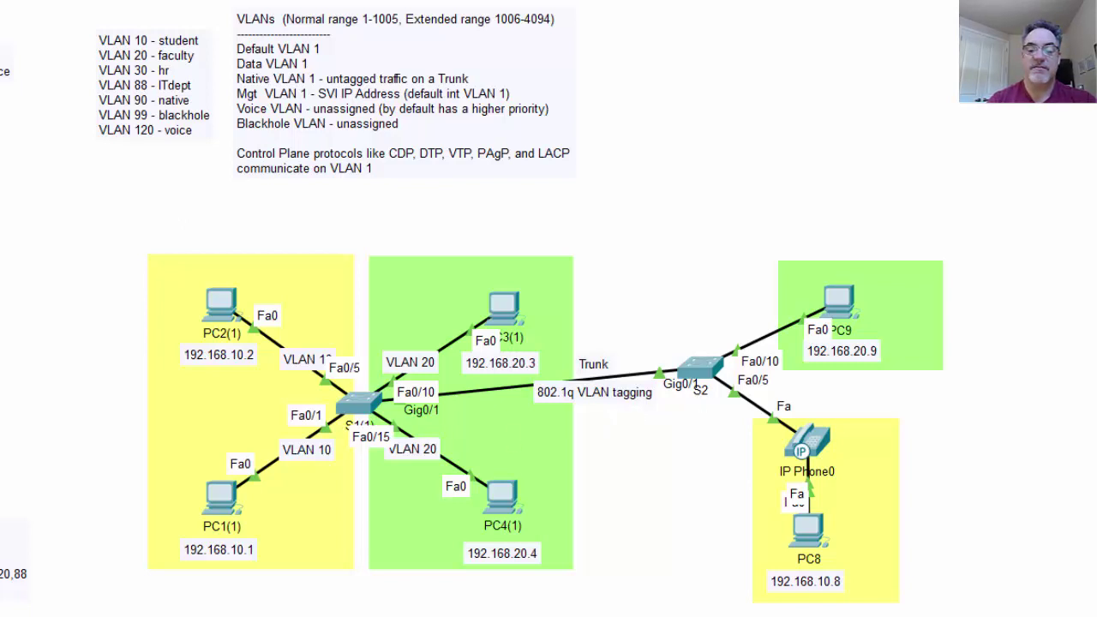
- Select the whole topology and move it up slightly
{"action": "left_click_drag", "start_coordinate": [94, 216], "coordinate": [960, 616]}
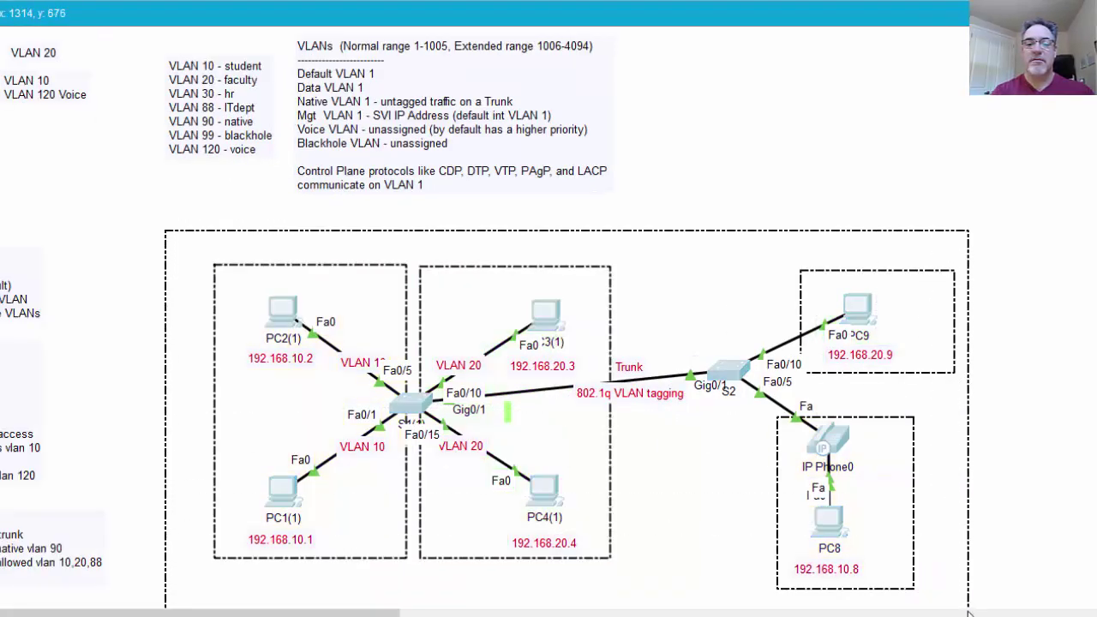
{"action": "left_click_drag", "start_coordinate": [517, 291], "coordinate": [512, 240]}
{"action": "scroll", "coordinate": [145, 392], "scroll_direction": "down", "scroll_amount": 5}
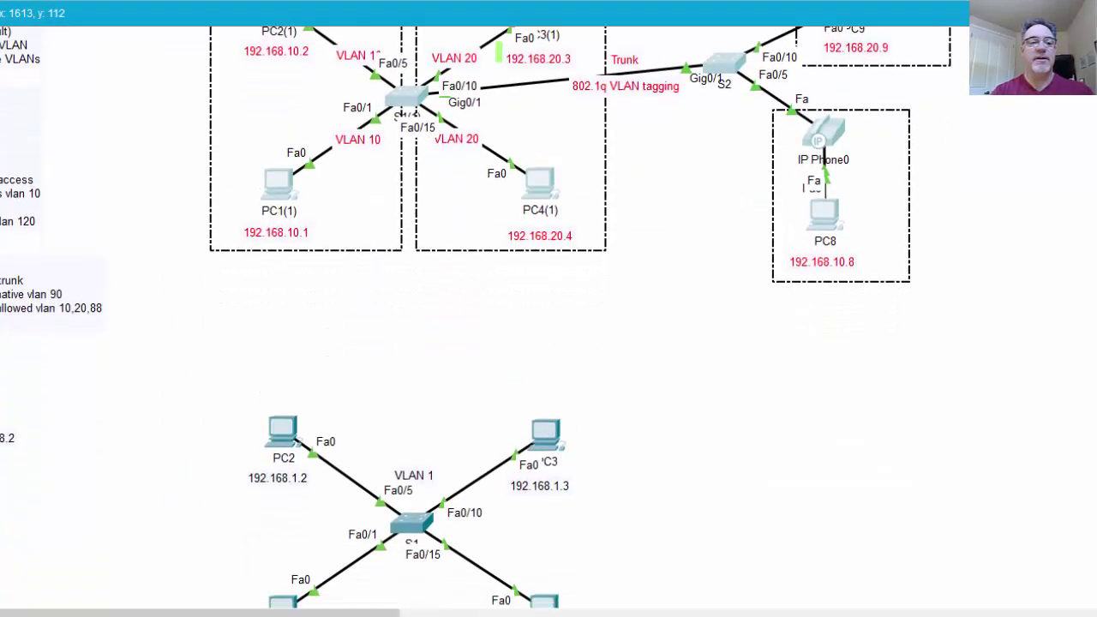
- Move PC7 (IT Admin, 192.168.88.2) from the left edge to below S1's VLAN 20 area
{"action": "left_click", "coordinate": [3, 448]}
{"action": "left_click_drag", "start_coordinate": [2, 379], "coordinate": [30, 477]}
{"action": "left_click_drag", "start_coordinate": [13, 429], "coordinate": [425, 282]}
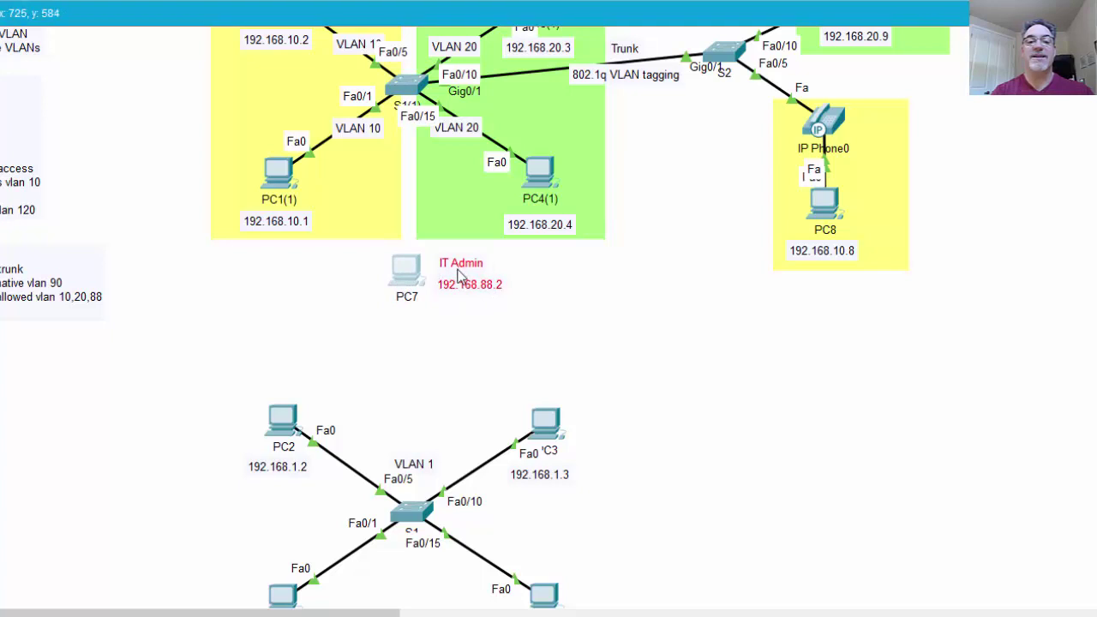
{"action": "left_click", "coordinate": [853, 356]}
{"action": "scroll", "coordinate": [476, 298], "scroll_direction": "up", "scroll_amount": 5}
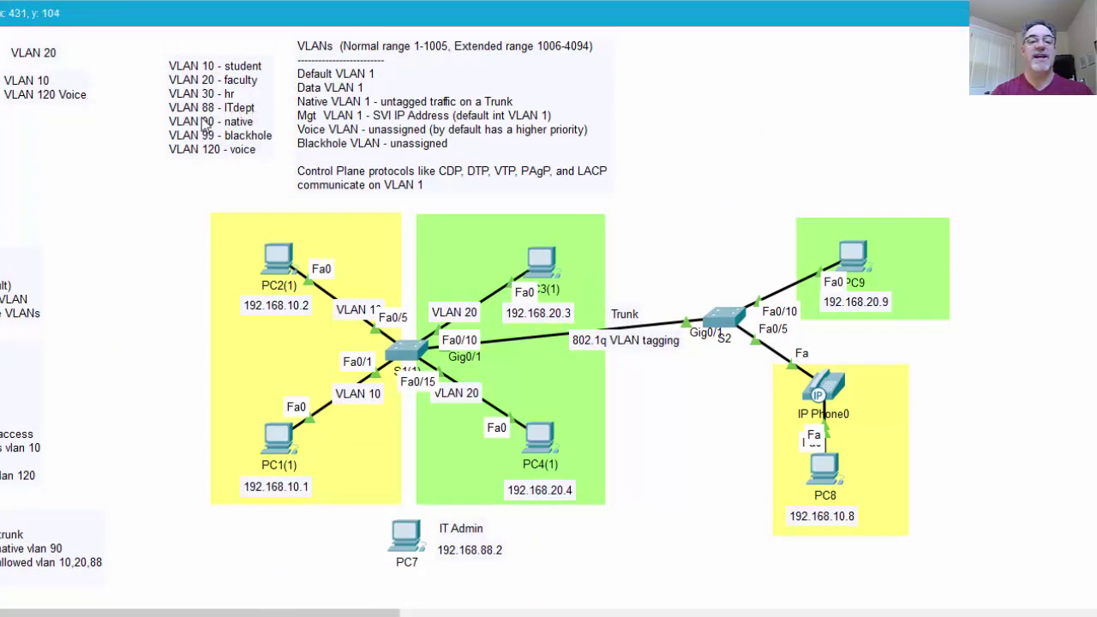
- On S1's CLI run enable, conf t, vlan 88 and name ITdept, then move the console aside
{"action": "left_click", "coordinate": [406, 354]}
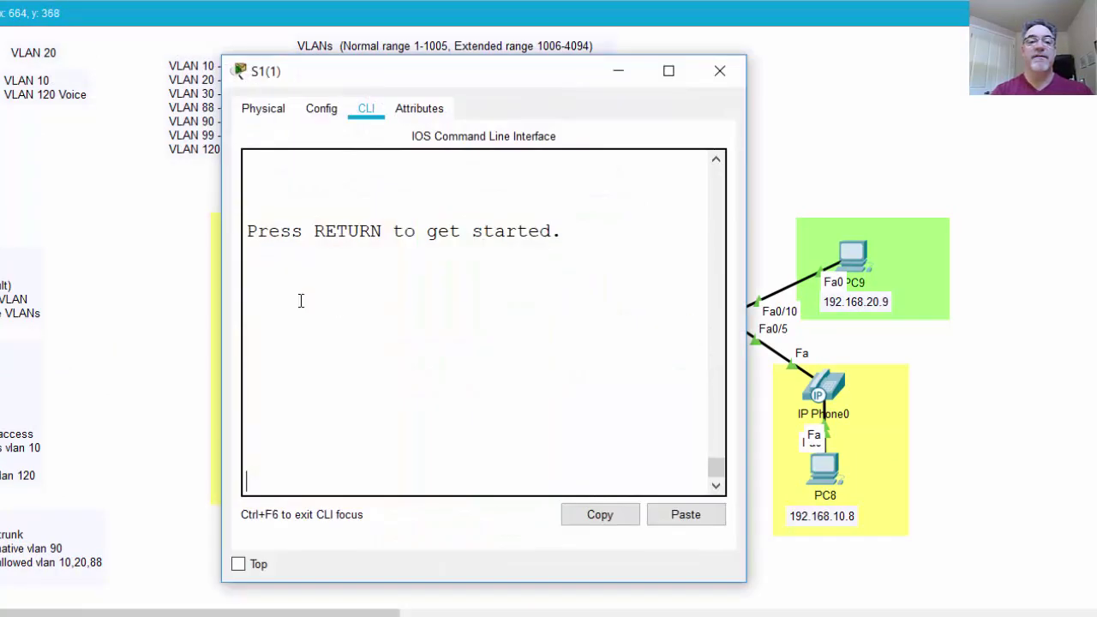
{"action": "key", "text": "Return"}
{"action": "type", "text": "enable"}
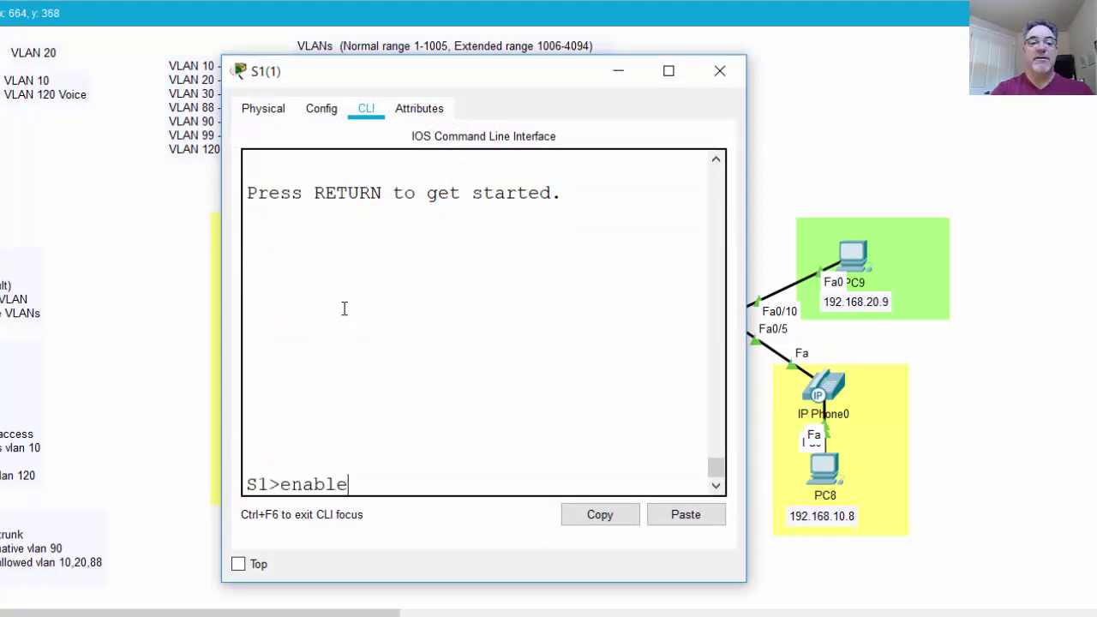
{"action": "key", "text": "Return"}
{"action": "type", "text": "conf t"}
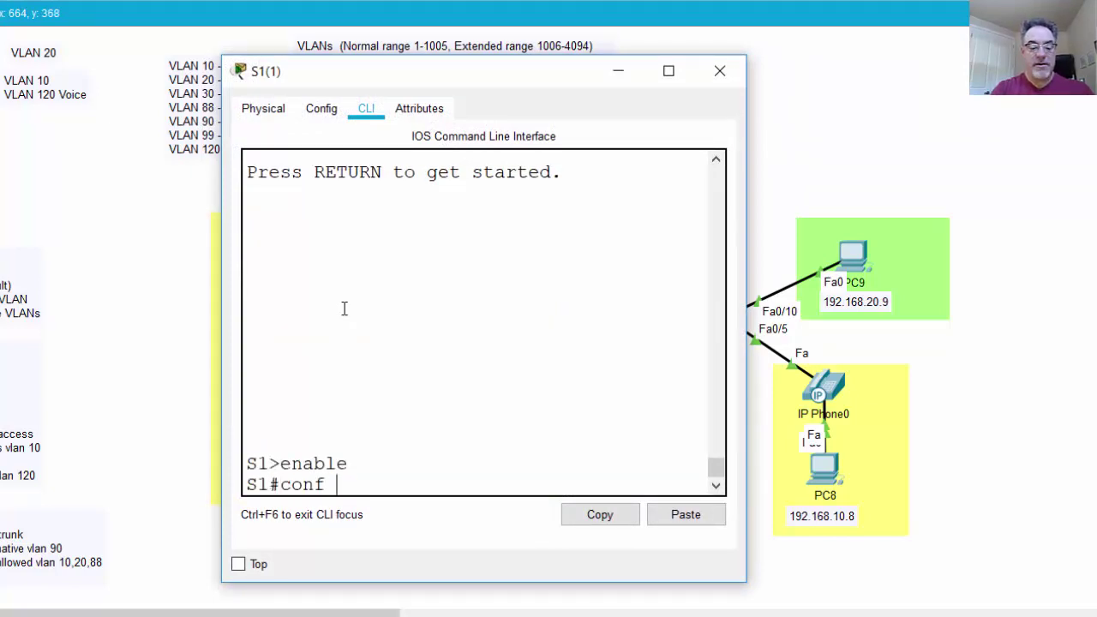
{"action": "key", "text": "Return"}
{"action": "type", "text": "vla"}
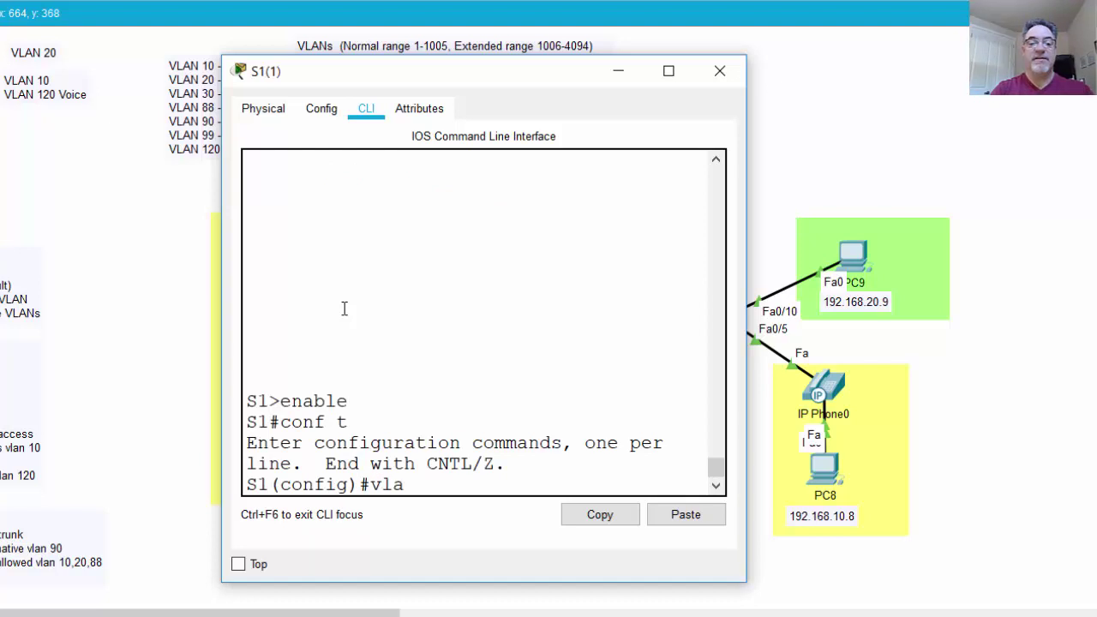
{"action": "type", "text": "n 88"}
{"action": "key", "text": "Return"}
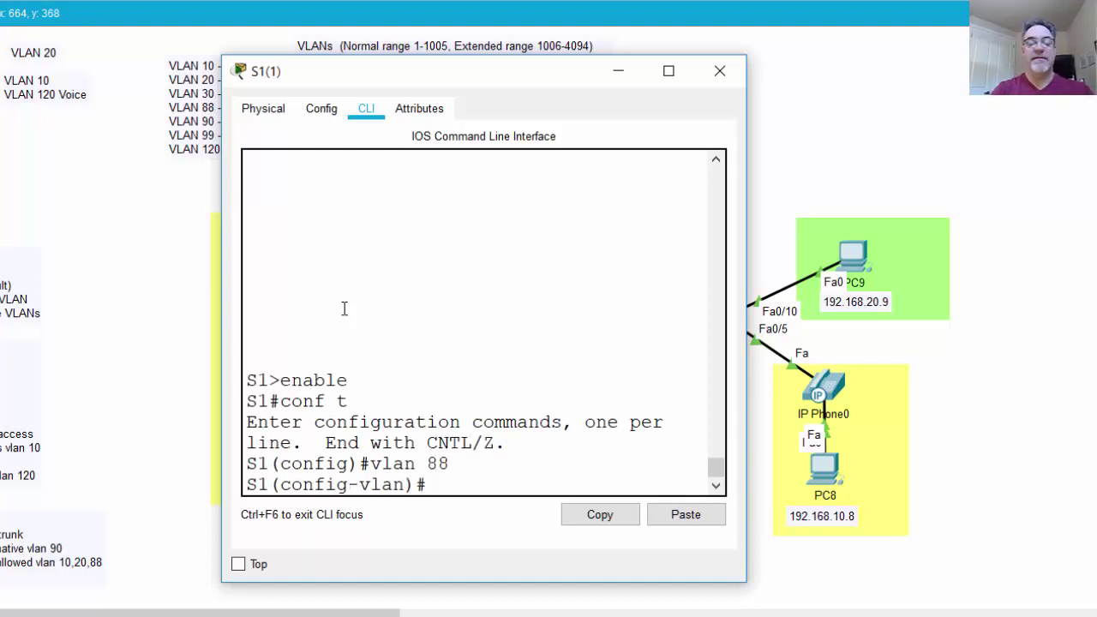
{"action": "type", "text": "name IT"}
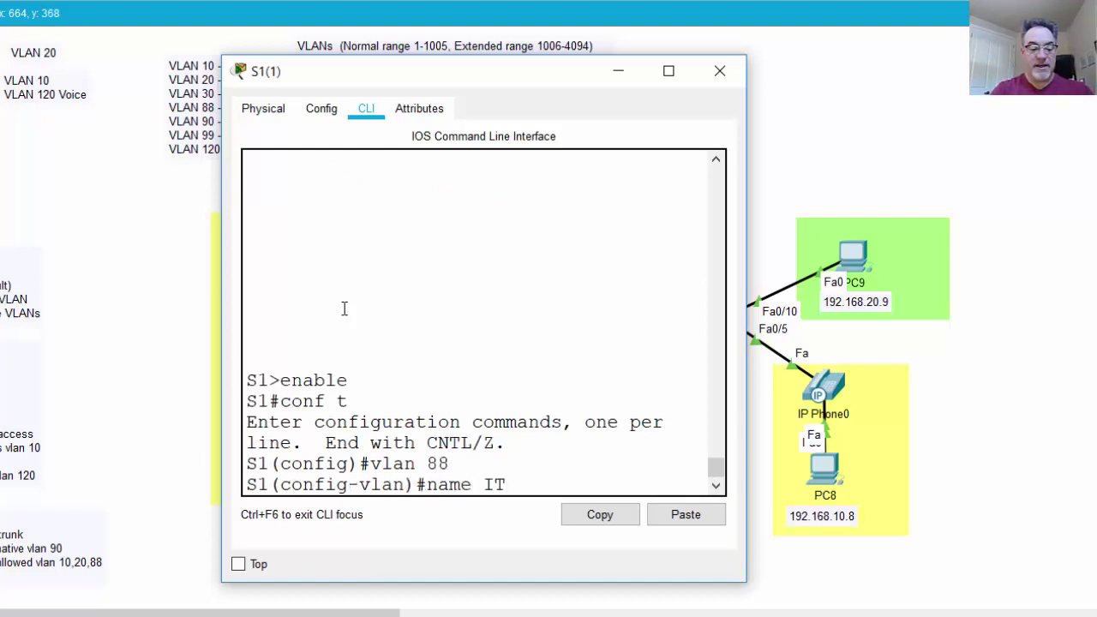
{"action": "type", "text": "dept"}
{"action": "key", "text": "Return"}
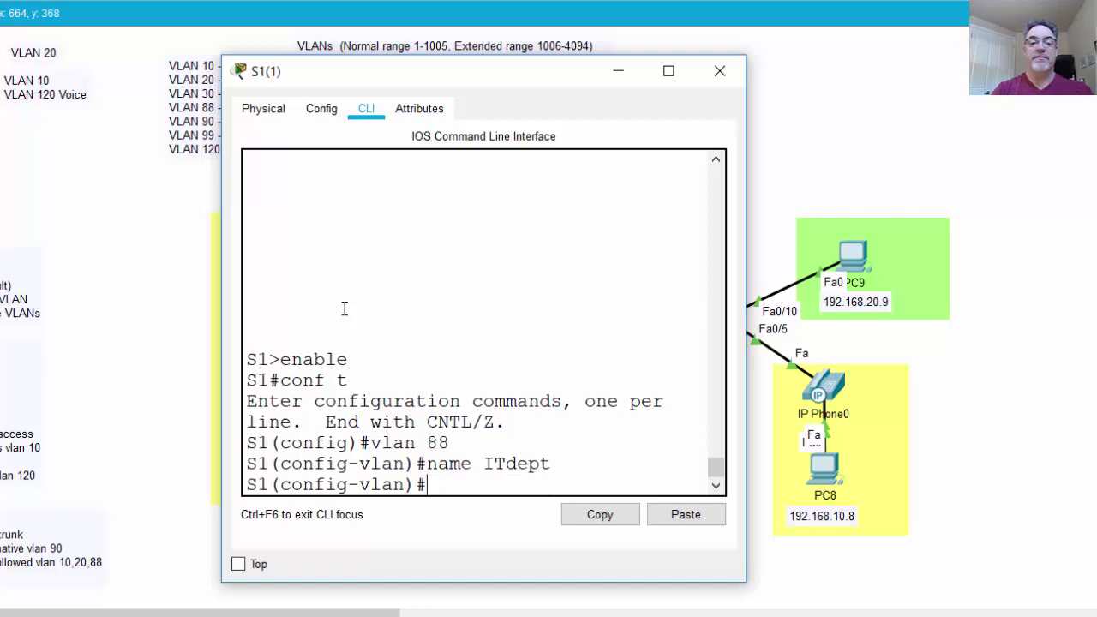
{"action": "left_click_drag", "start_coordinate": [530, 79], "coordinate": [150, 57]}
- Open switch S2's CLI and enter privileged and global configuration mode
{"action": "left_click", "coordinate": [721, 317]}
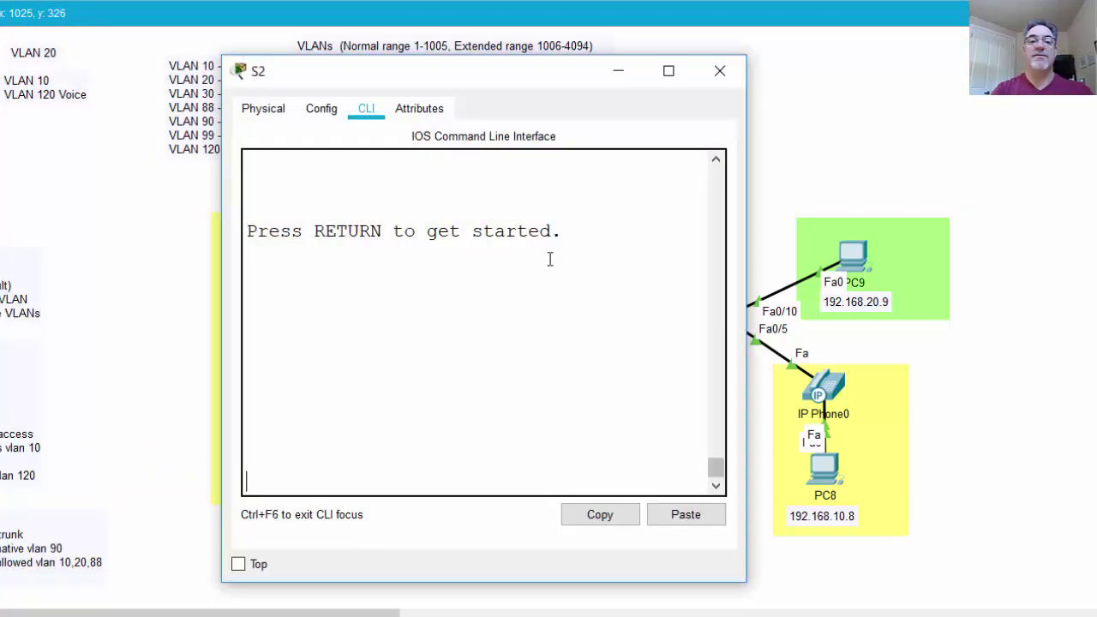
{"action": "left_click_drag", "start_coordinate": [449, 75], "coordinate": [695, 33]}
{"action": "left_click", "coordinate": [719, 238]}
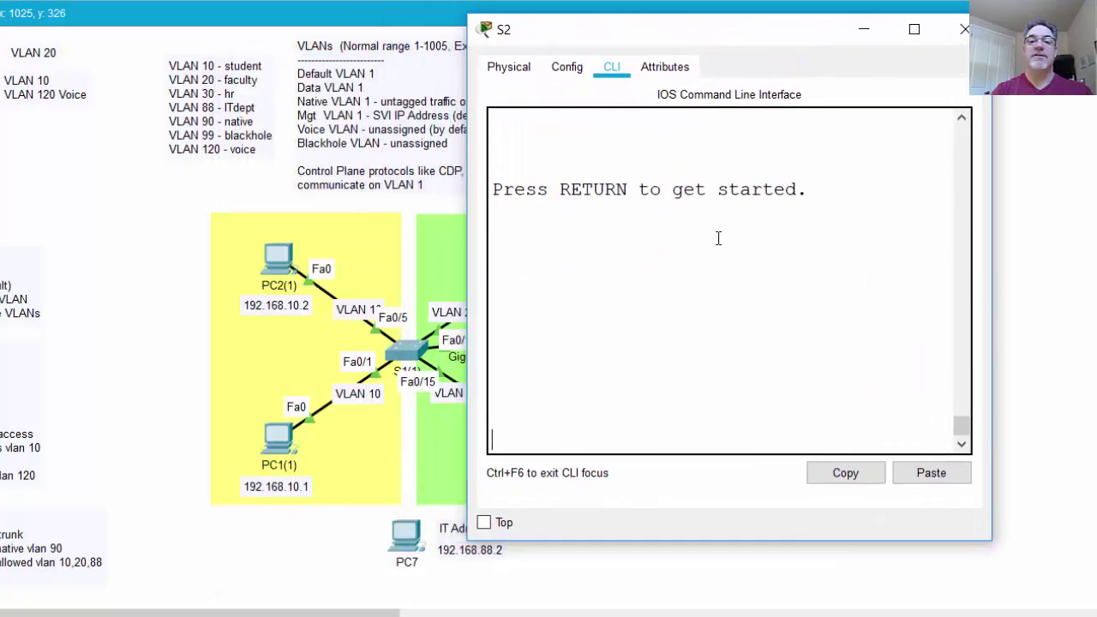
{"action": "key", "text": "Return"}
{"action": "type", "text": "en"}
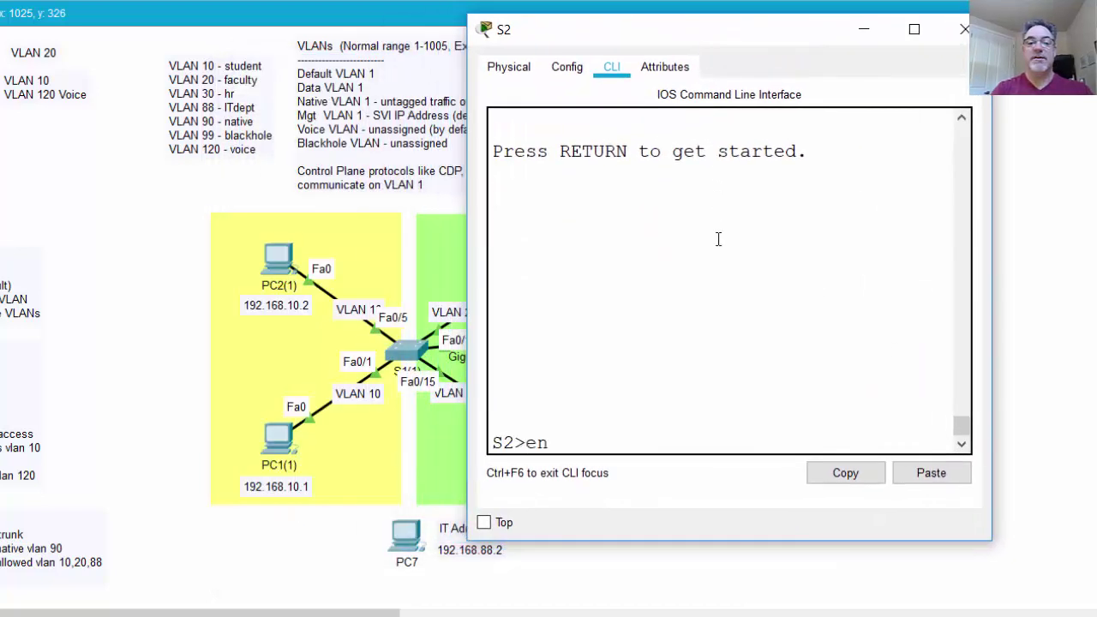
{"action": "type", "text": "able"}
{"action": "key", "text": "Return"}
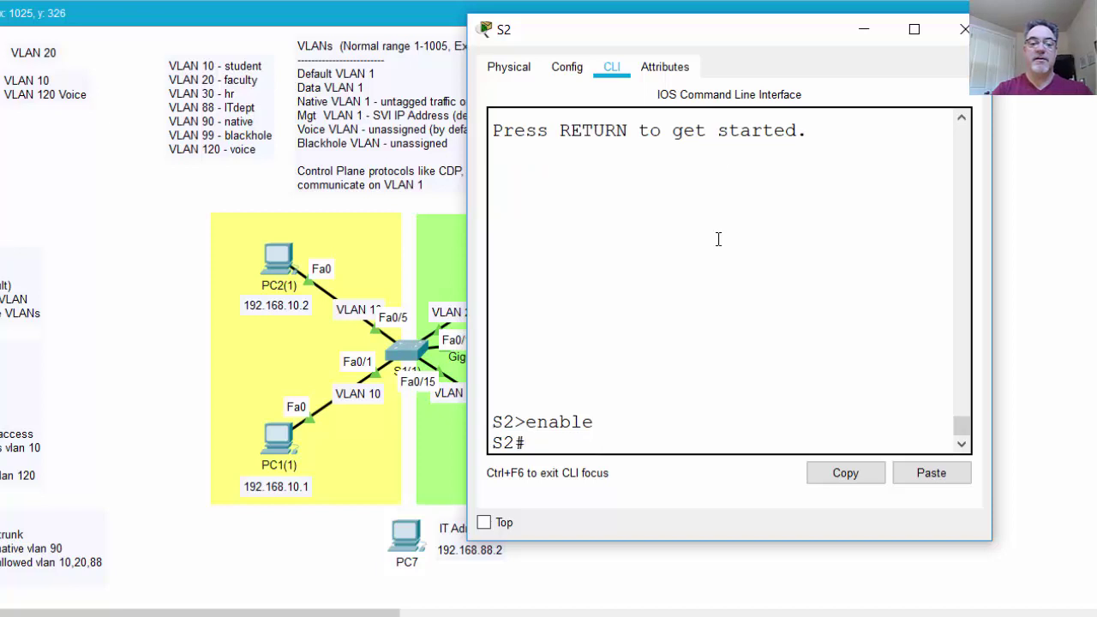
{"action": "type", "text": "conf t"}
{"action": "key", "text": "Return"}
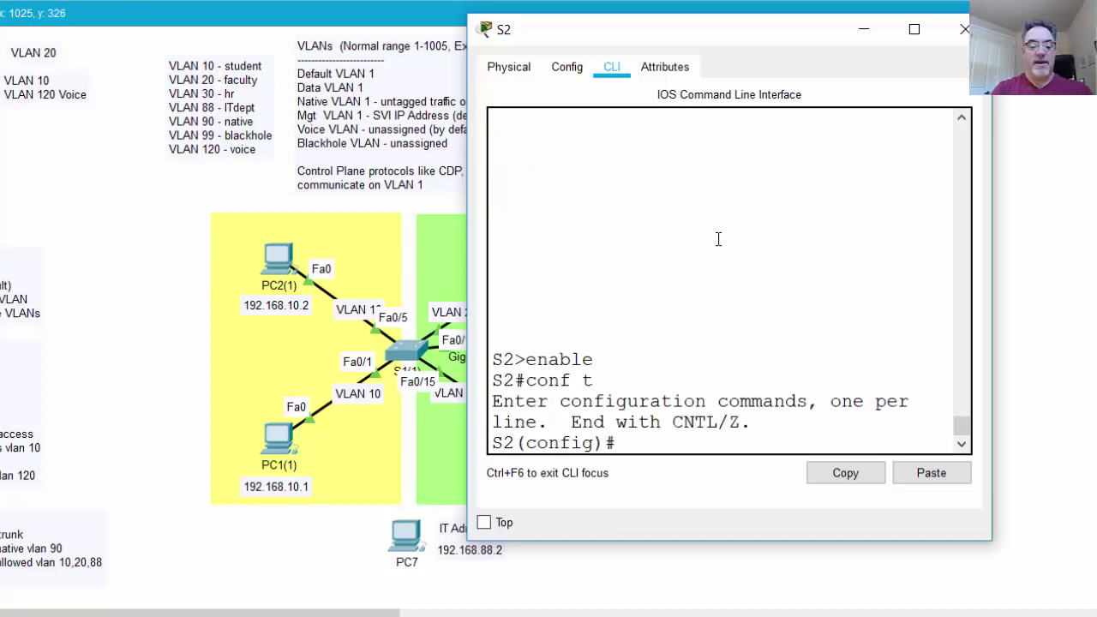
- Create VLAN 88 on S2 named ITdept, correcting the typed space, then minimize the window
{"action": "type", "text": "vlan 8"}
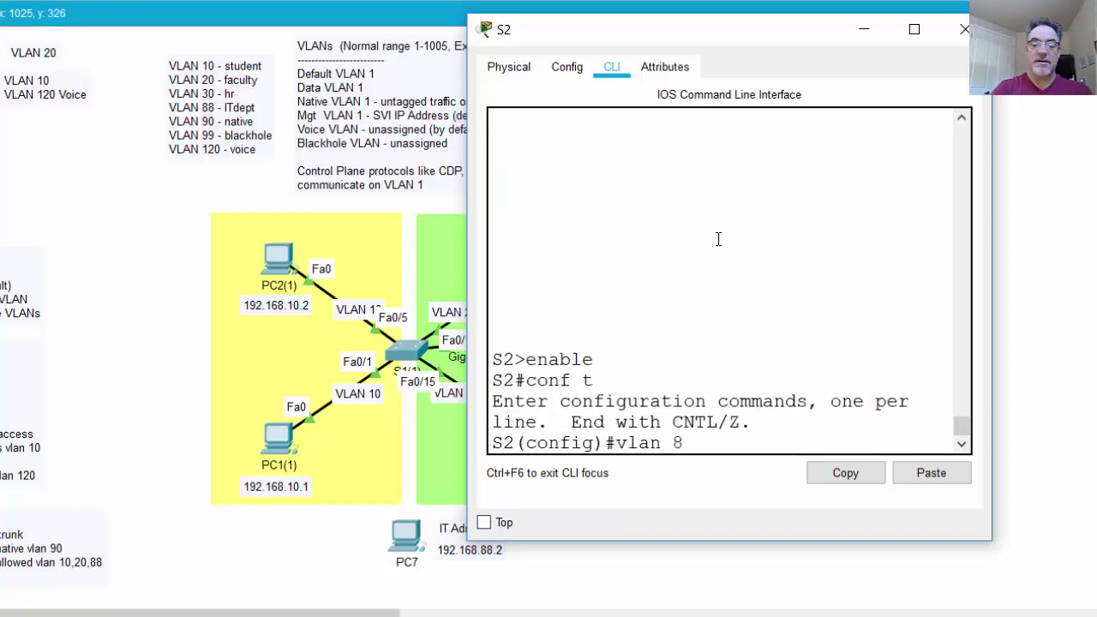
{"action": "type", "text": "8"}
{"action": "key", "text": "Return"}
{"action": "type", "text": "name"}
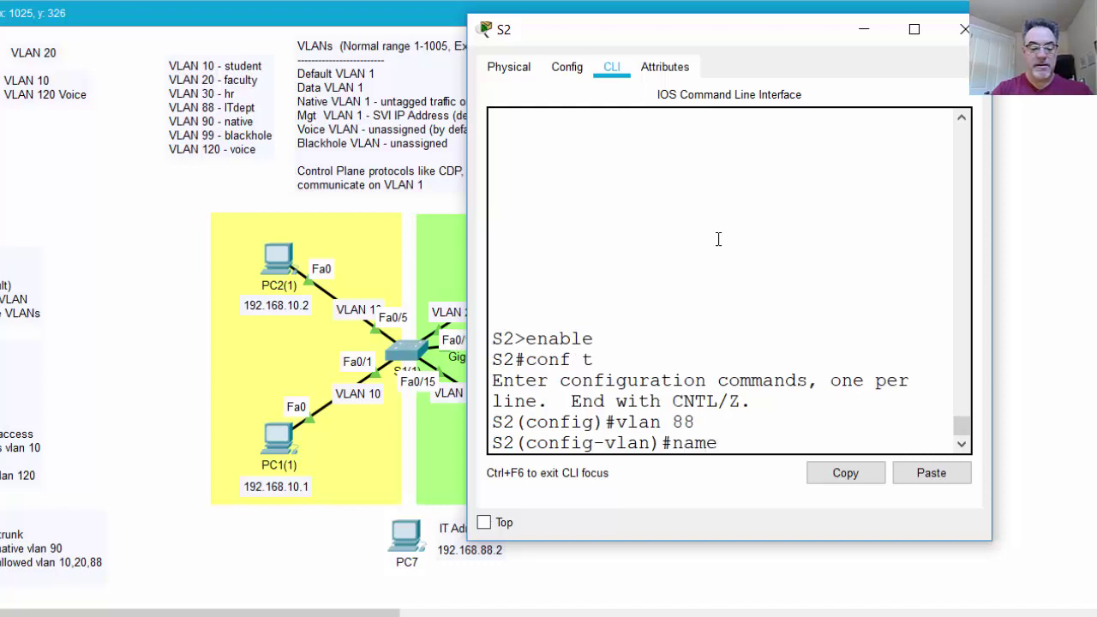
{"action": "type", "text": " IT dept"}
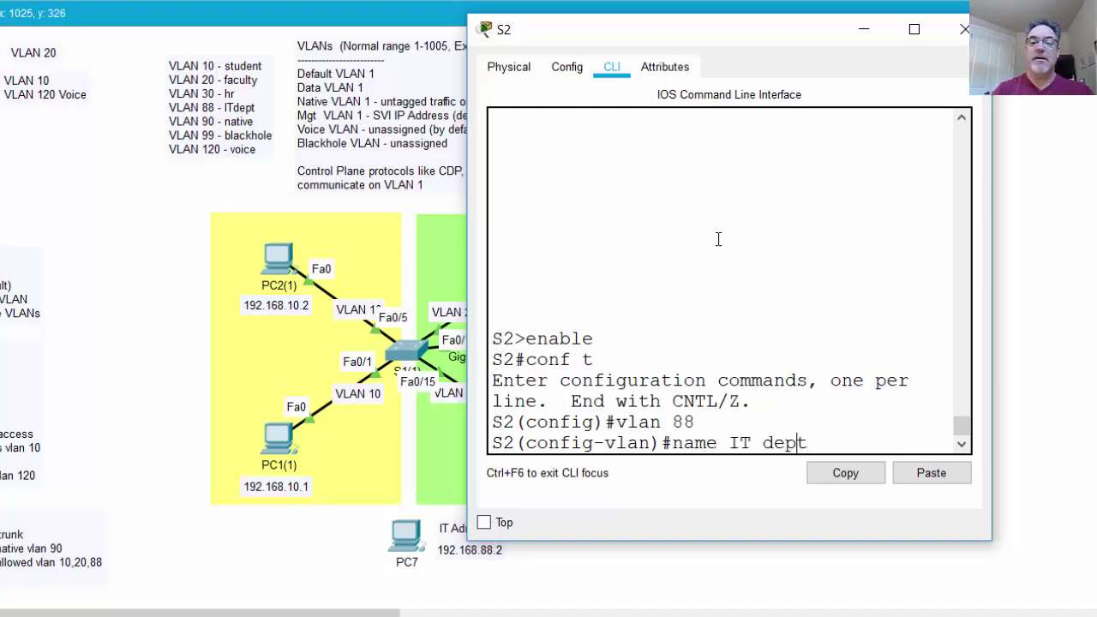
{"action": "key", "text": "Left"}
{"action": "key", "text": "Left"}
{"action": "key", "text": "Left"}
{"action": "key", "text": "Left"}
{"action": "key", "text": "BackSpace"}
{"action": "key", "text": "Return"}
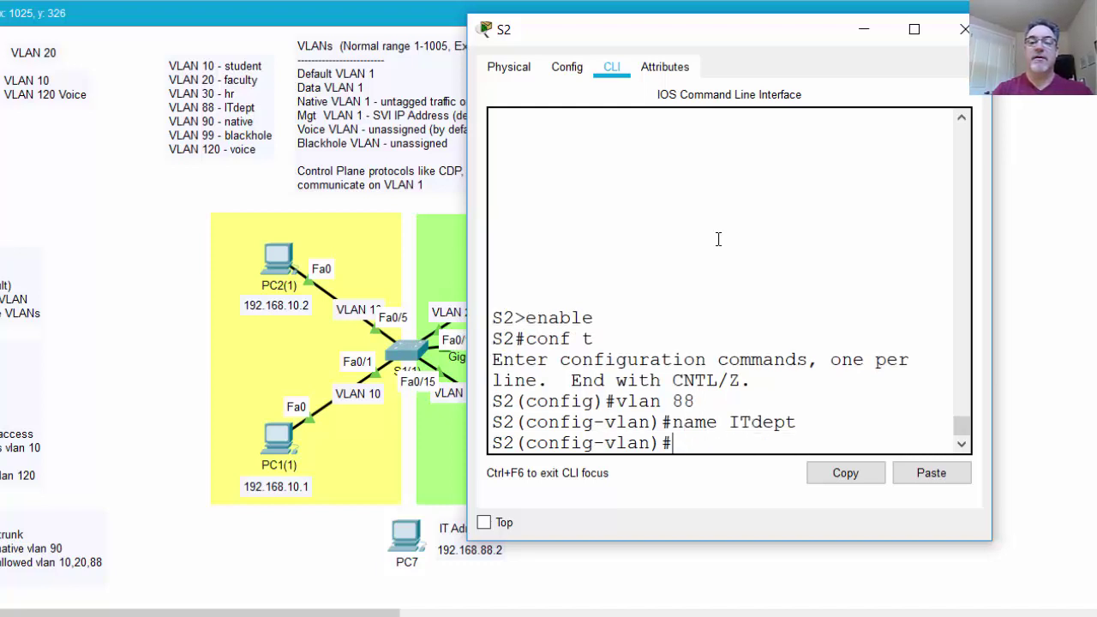
{"action": "left_click", "coordinate": [864, 29]}
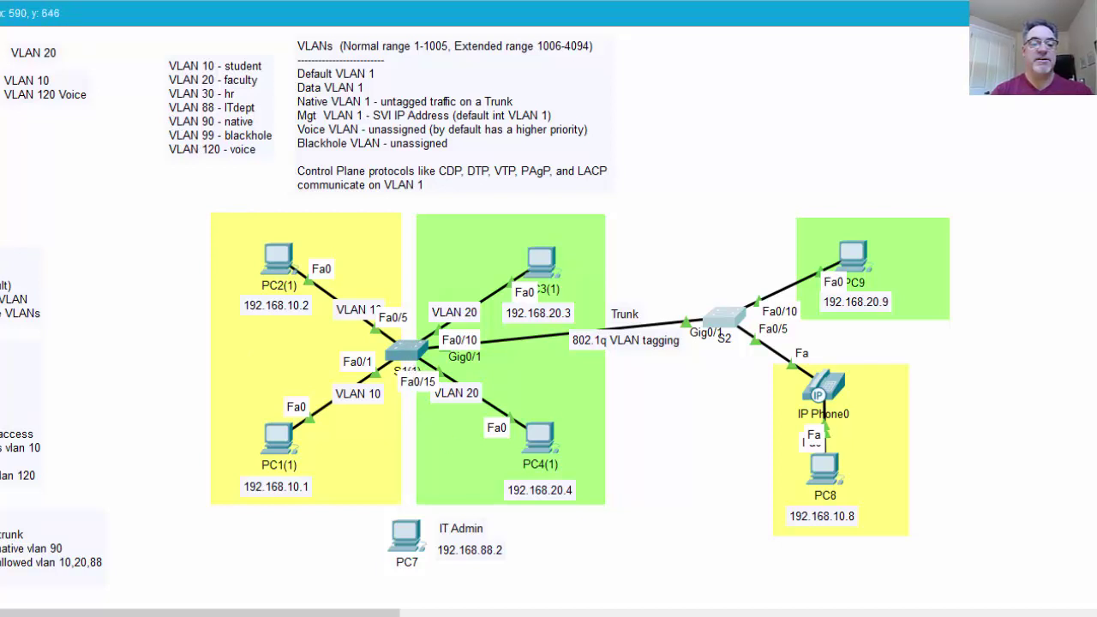
- Cable PC7's FastEthernet0 to S1's FastEthernet0/24 and bring up S1's window
{"action": "left_click", "coordinate": [401, 537]}
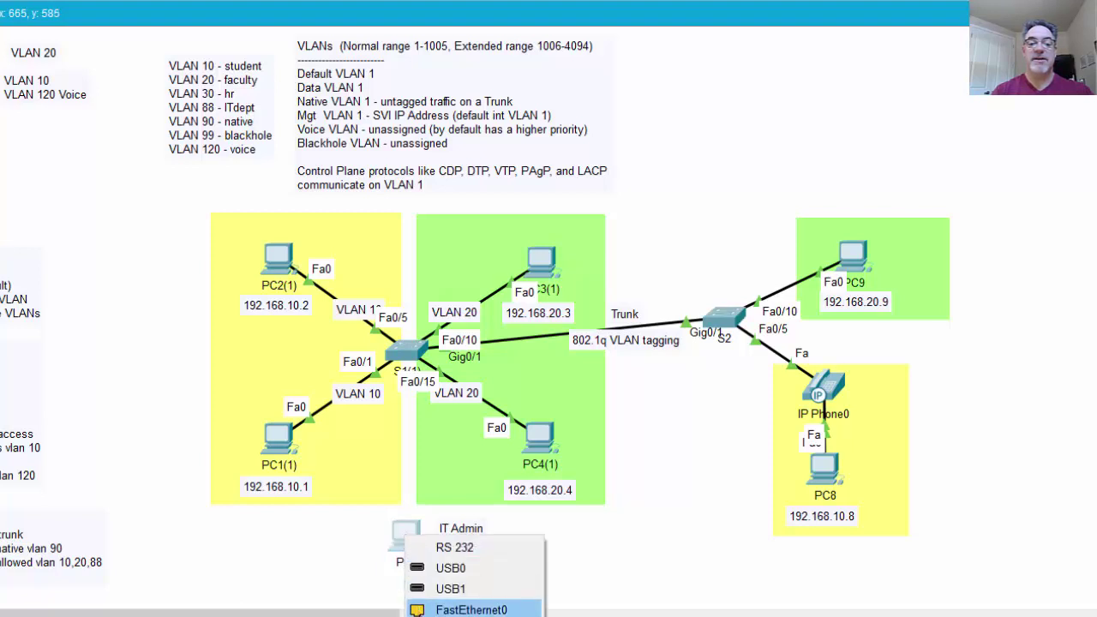
{"action": "left_click", "coordinate": [471, 609]}
{"action": "left_click", "coordinate": [408, 357]}
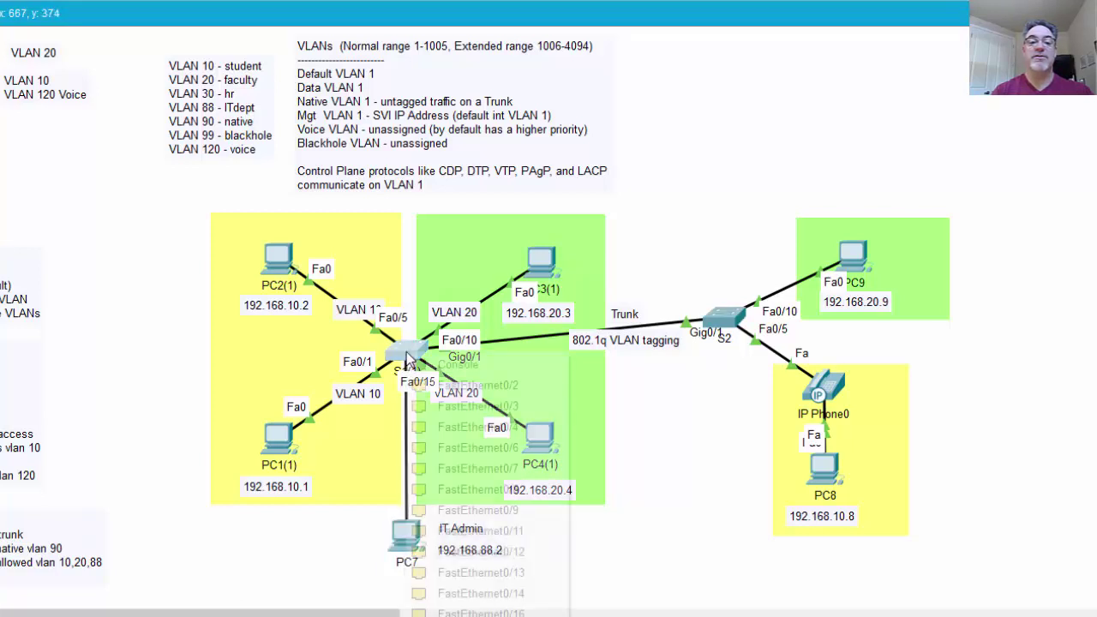
{"action": "left_click", "coordinate": [478, 613]}
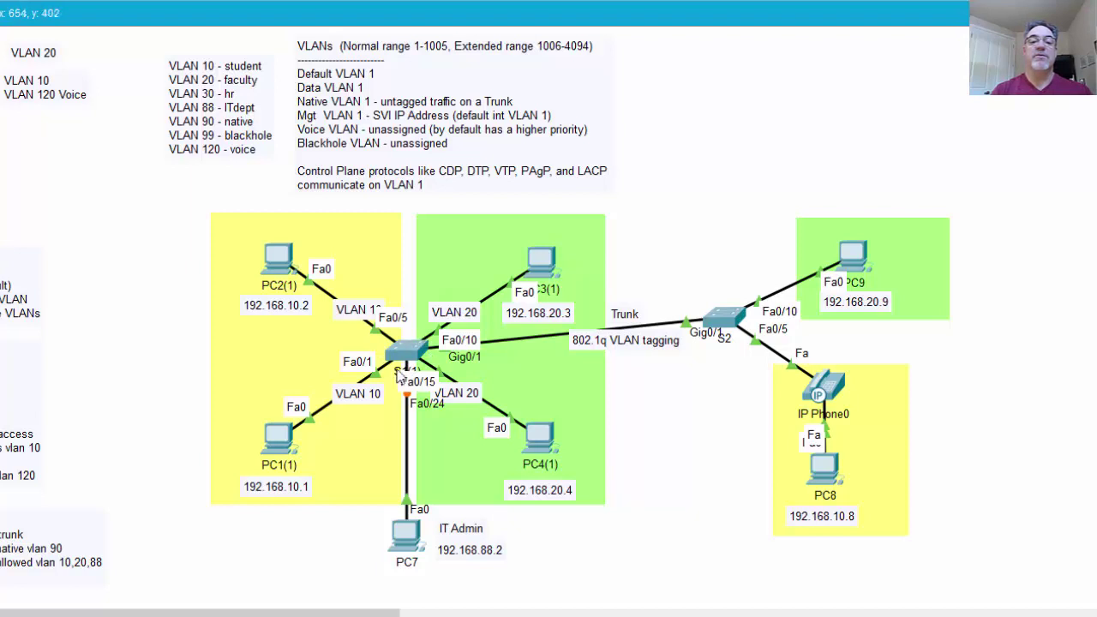
{"action": "mouse_move", "coordinate": [400, 374]}
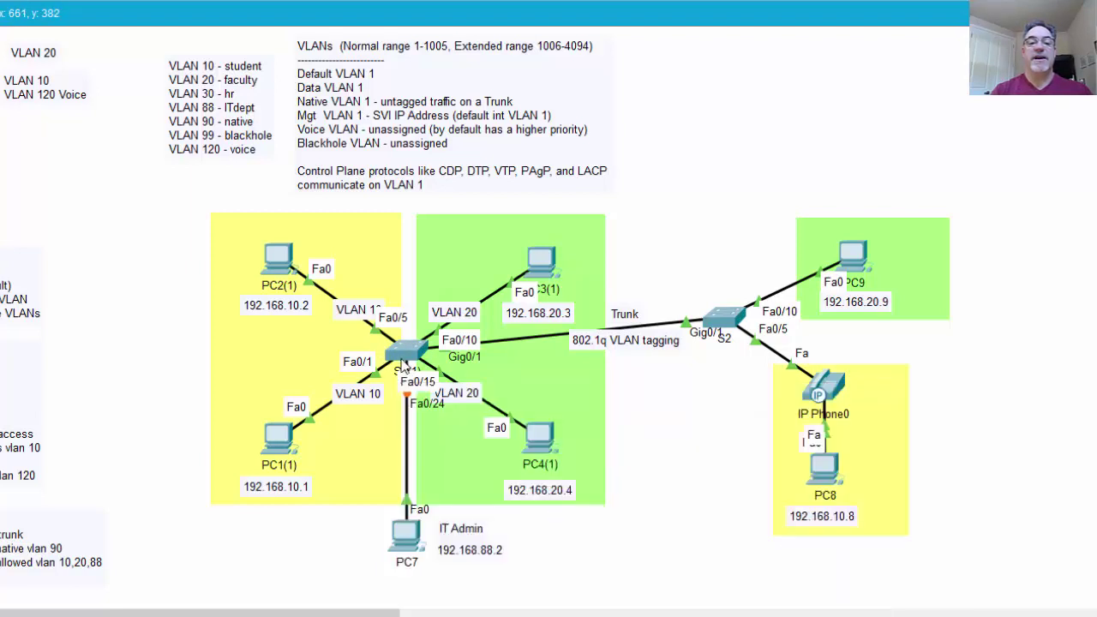
{"action": "left_click", "coordinate": [405, 359]}
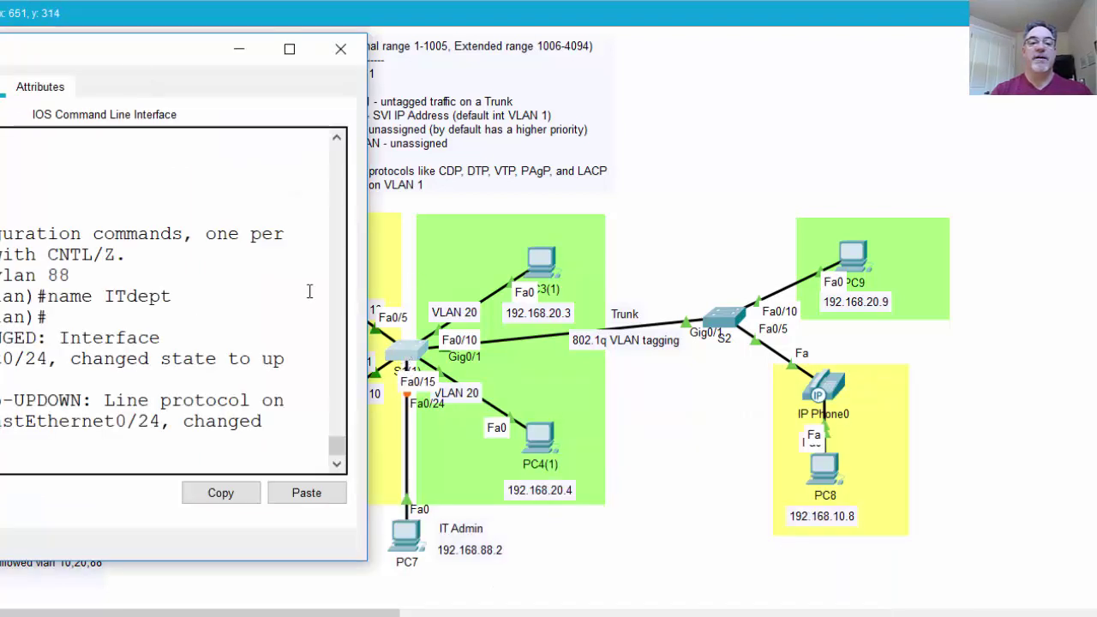
- Enlarge S1's console, leave configuration mode with Ctrl+Z, and run show run
{"action": "left_click_drag", "start_coordinate": [363, 292], "coordinate": [713, 293]}
{"action": "left_click_drag", "start_coordinate": [510, 70], "coordinate": [668, 17]}
{"action": "key", "text": "Return"}
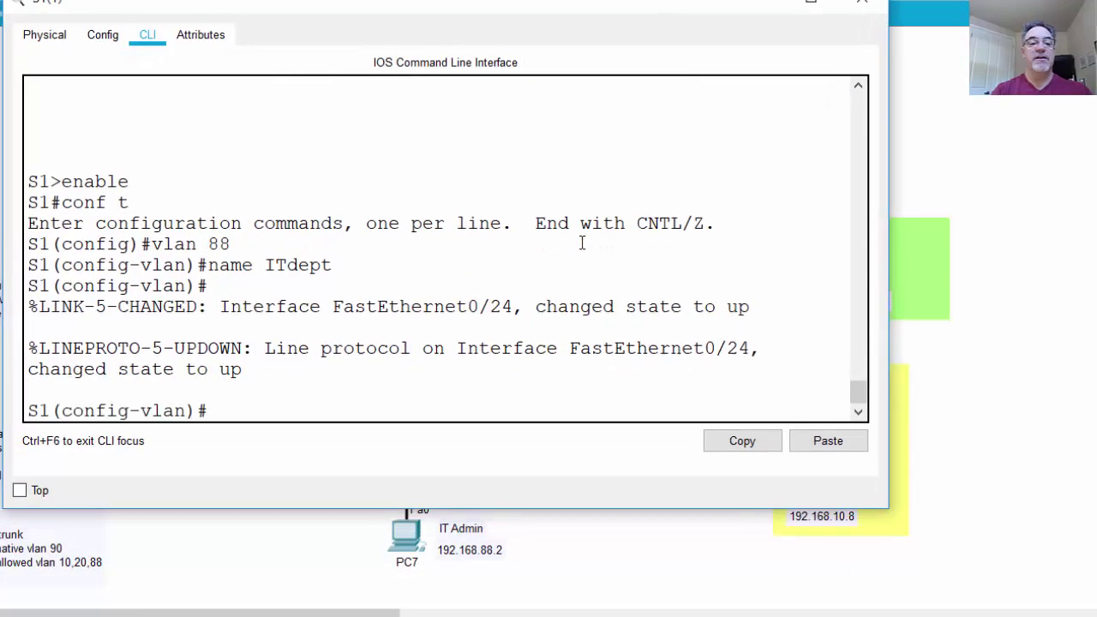
{"action": "key", "text": "ctrl+z"}
{"action": "key", "text": "Return"}
{"action": "key", "text": "Return"}
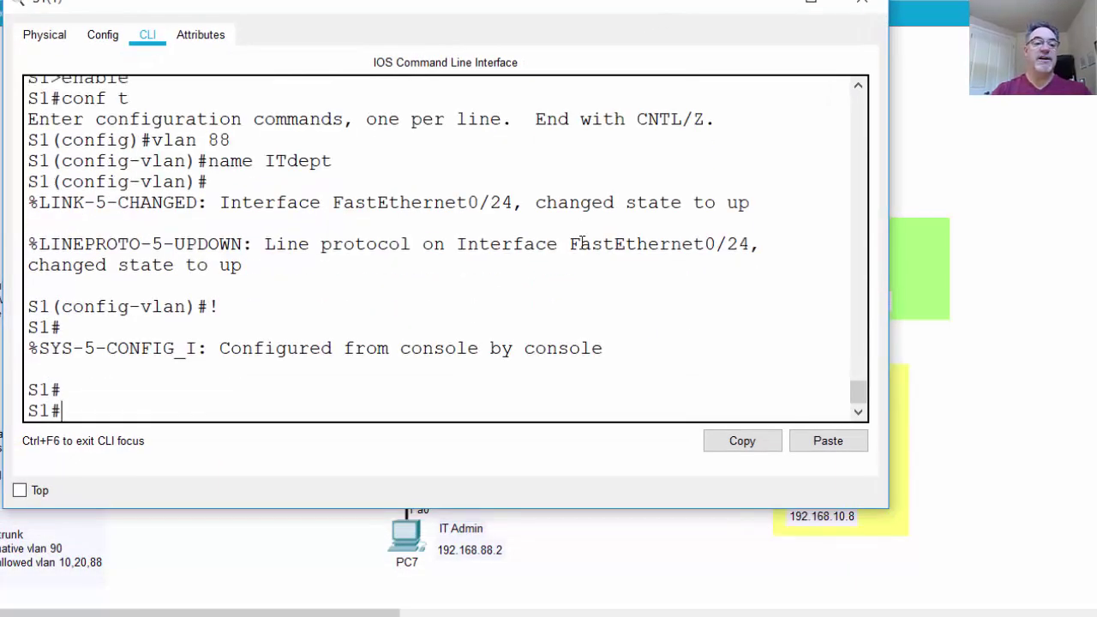
{"action": "type", "text": "sho"}
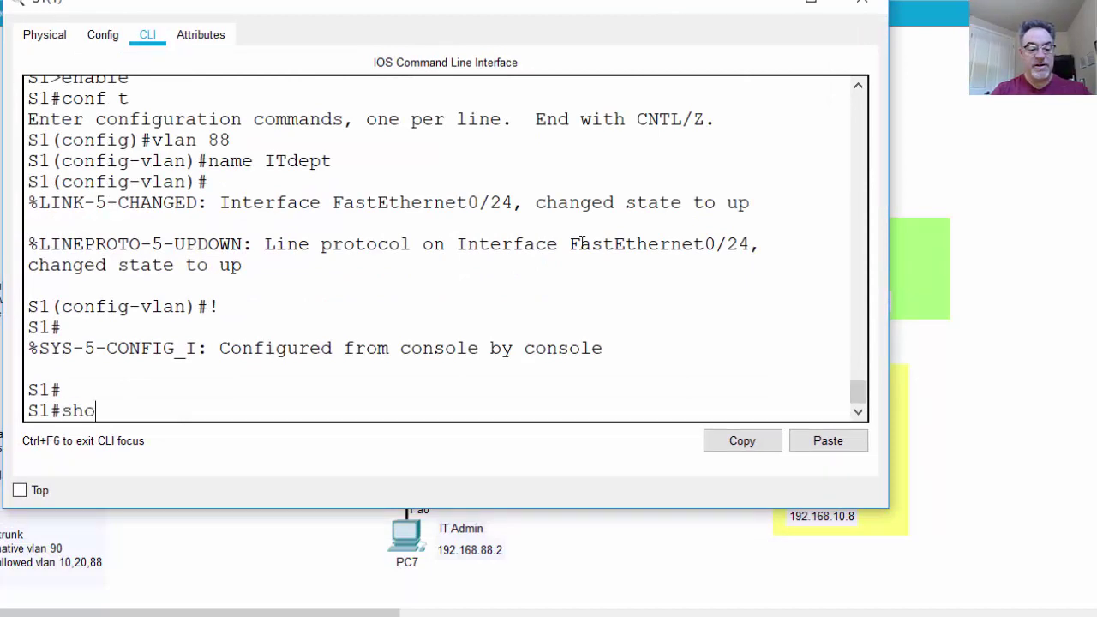
{"action": "type", "text": "w run"}
{"action": "key", "text": "Return"}
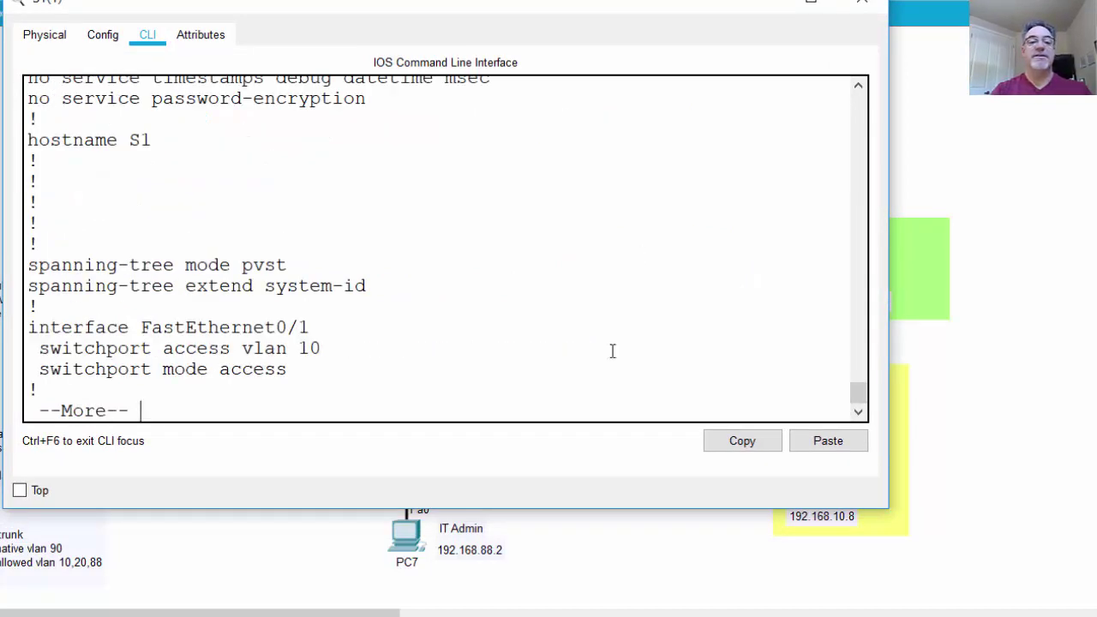
- Page through the running configuration and highlight the interface Vlan1 and shutdown lines
{"action": "key", "text": "space"}
{"action": "key", "text": "space"}
{"action": "key", "text": "space"}
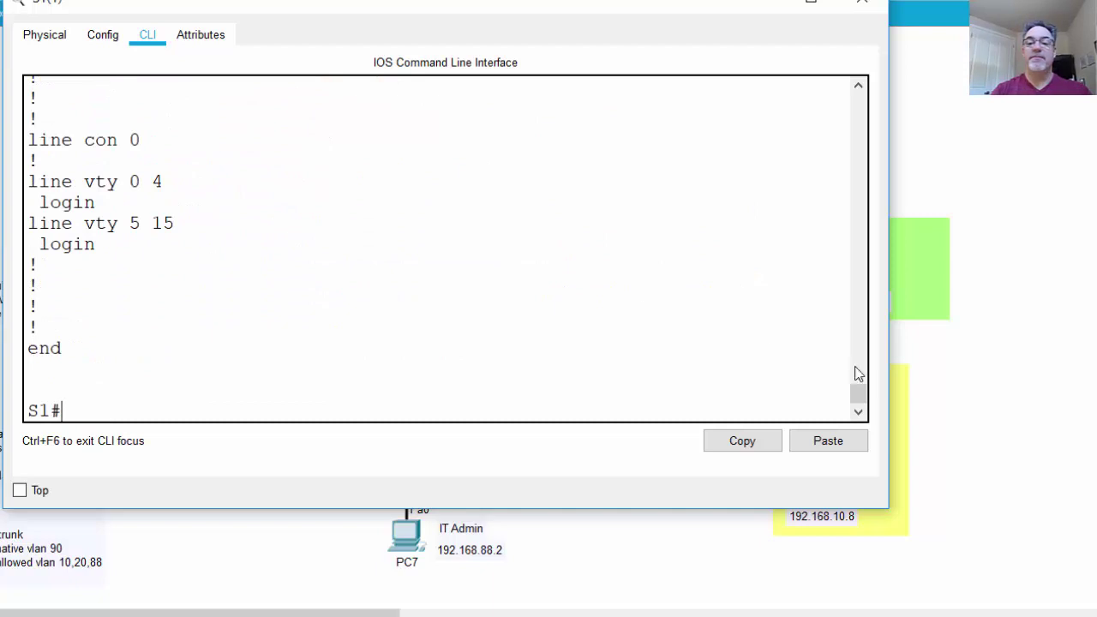
{"action": "left_click_drag", "start_coordinate": [861, 392], "coordinate": [862, 378]}
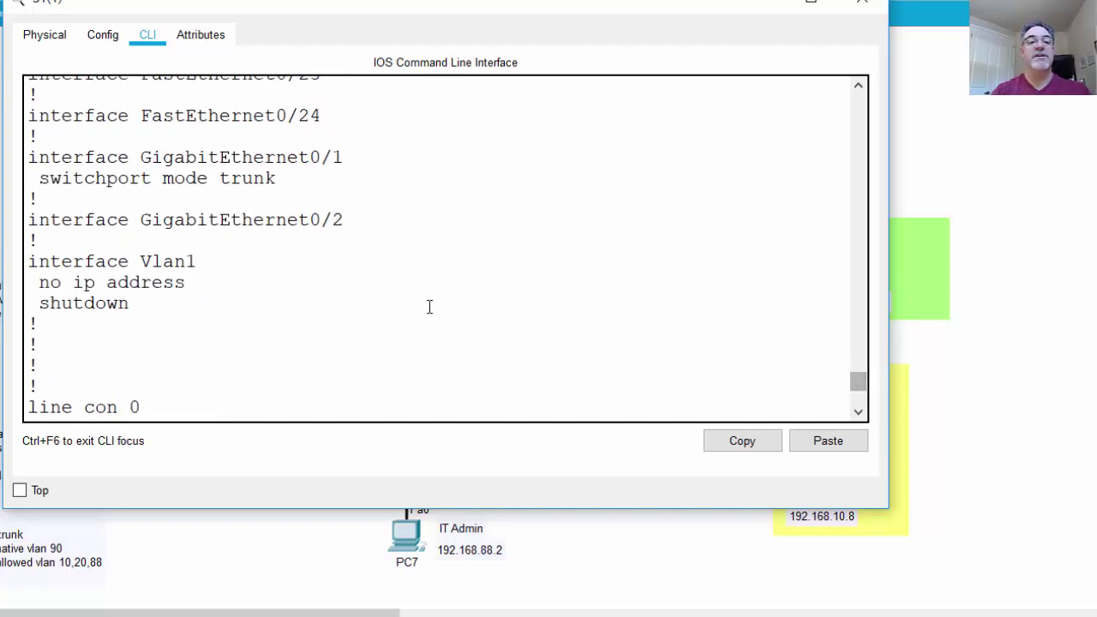
{"action": "left_click_drag", "start_coordinate": [29, 262], "coordinate": [214, 259]}
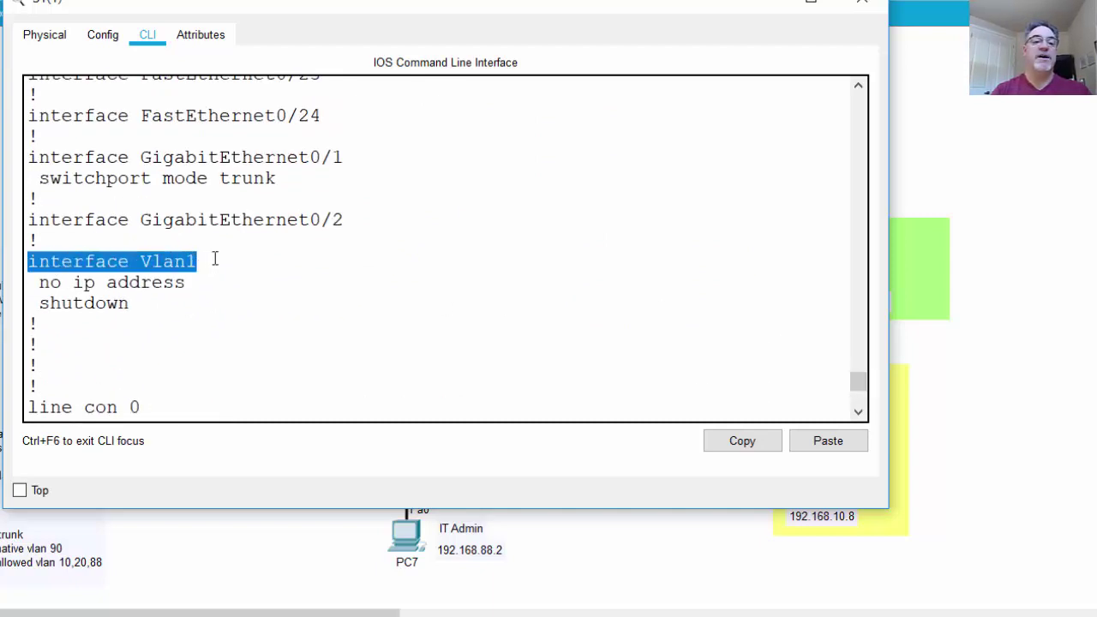
{"action": "left_click_drag", "start_coordinate": [40, 282], "coordinate": [153, 283]}
{"action": "left_click_drag", "start_coordinate": [39, 303], "coordinate": [135, 303]}
{"action": "left_click_drag", "start_coordinate": [28, 262], "coordinate": [205, 267]}
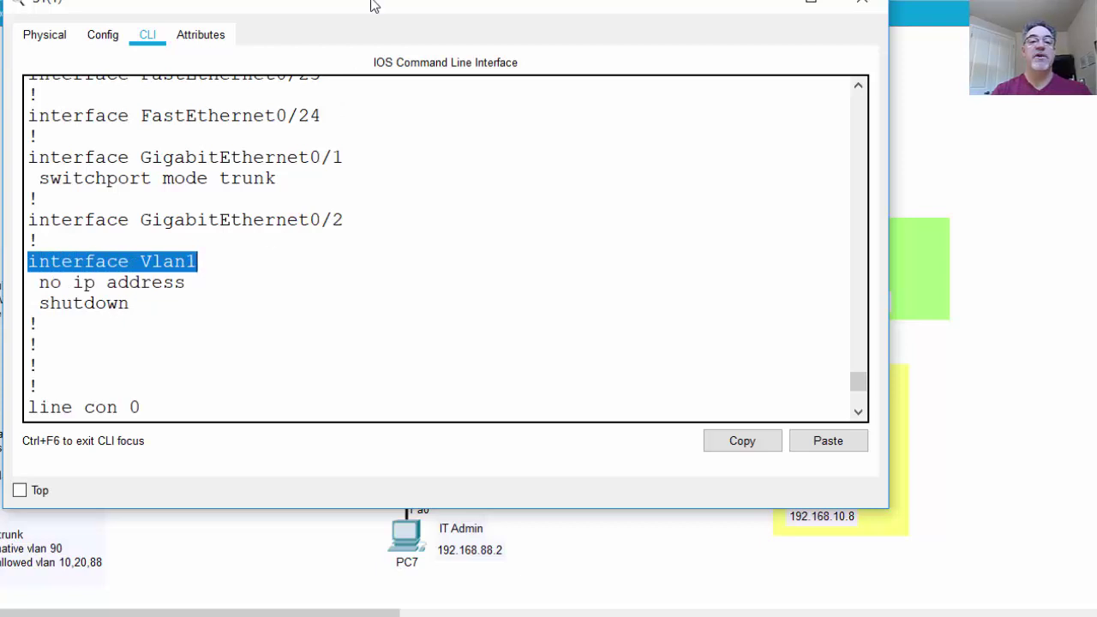
{"action": "left_click_drag", "start_coordinate": [376, 7], "coordinate": [410, 0]}
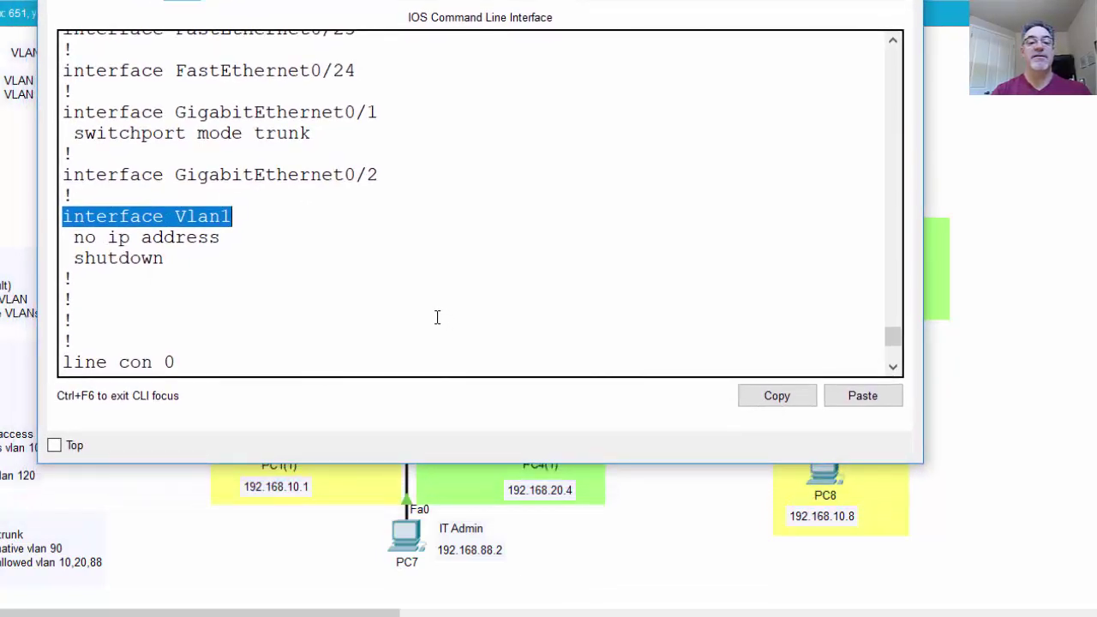
- Under int vlan 88 on S1, enter ip address 192.168.88.2 255.255.255.0
{"action": "left_click", "coordinate": [437, 317]}
{"action": "key", "text": "Return"}
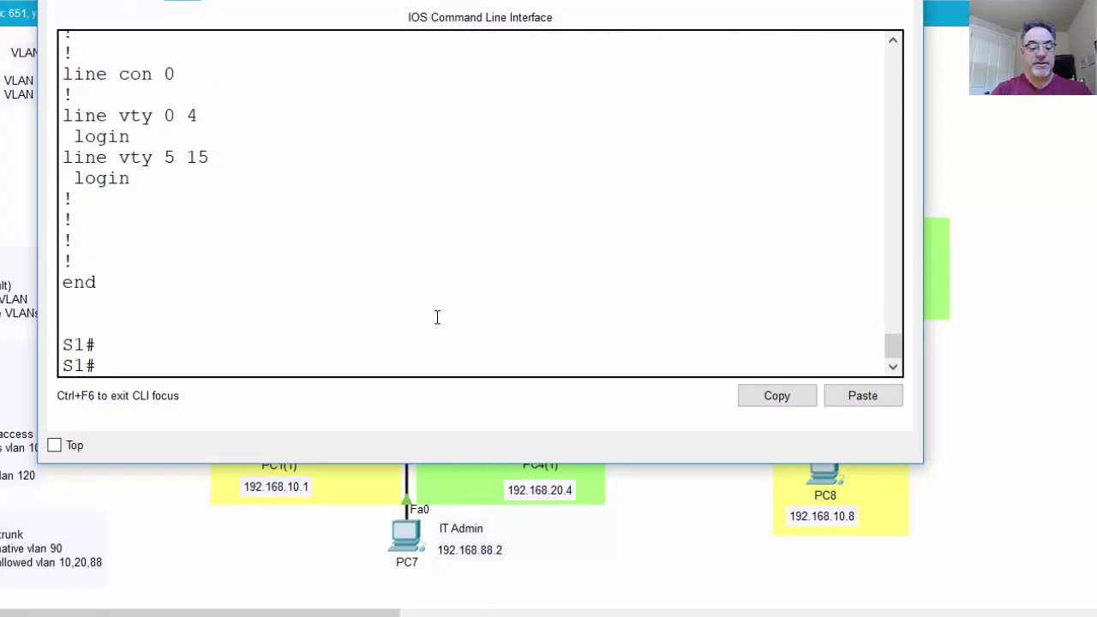
{"action": "type", "text": "conf t"}
{"action": "key", "text": "Return"}
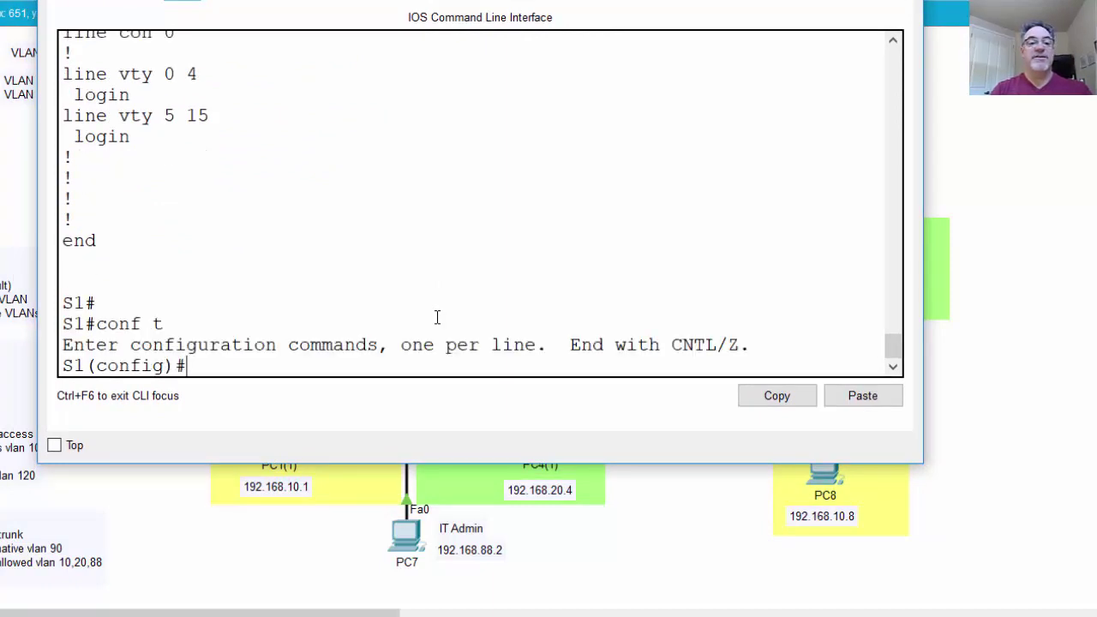
{"action": "type", "text": "int vl"}
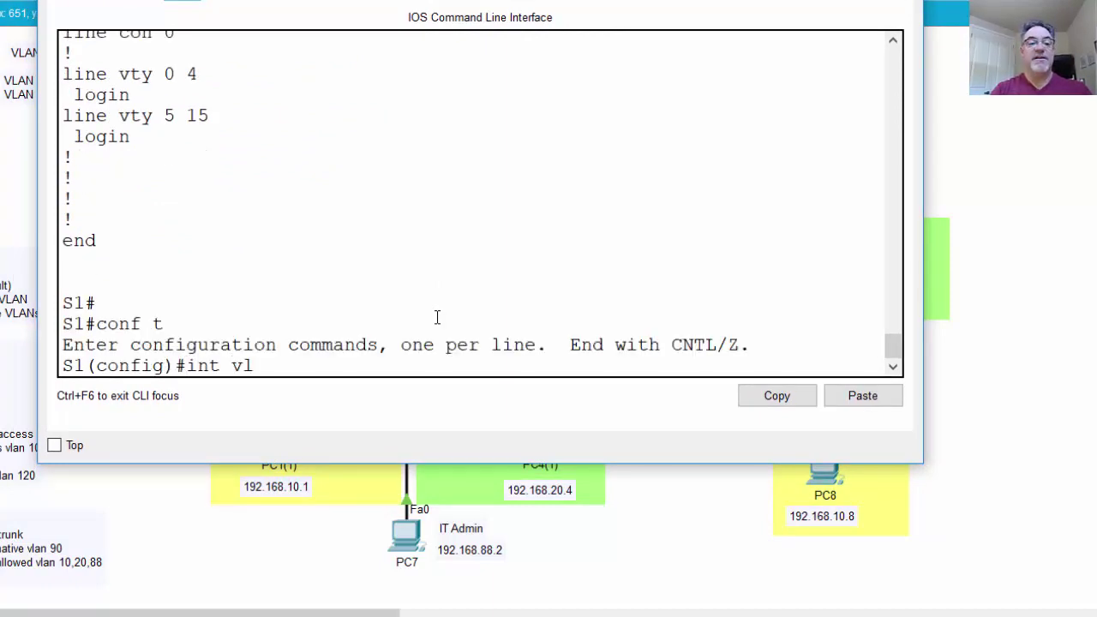
{"action": "type", "text": "an 88"}
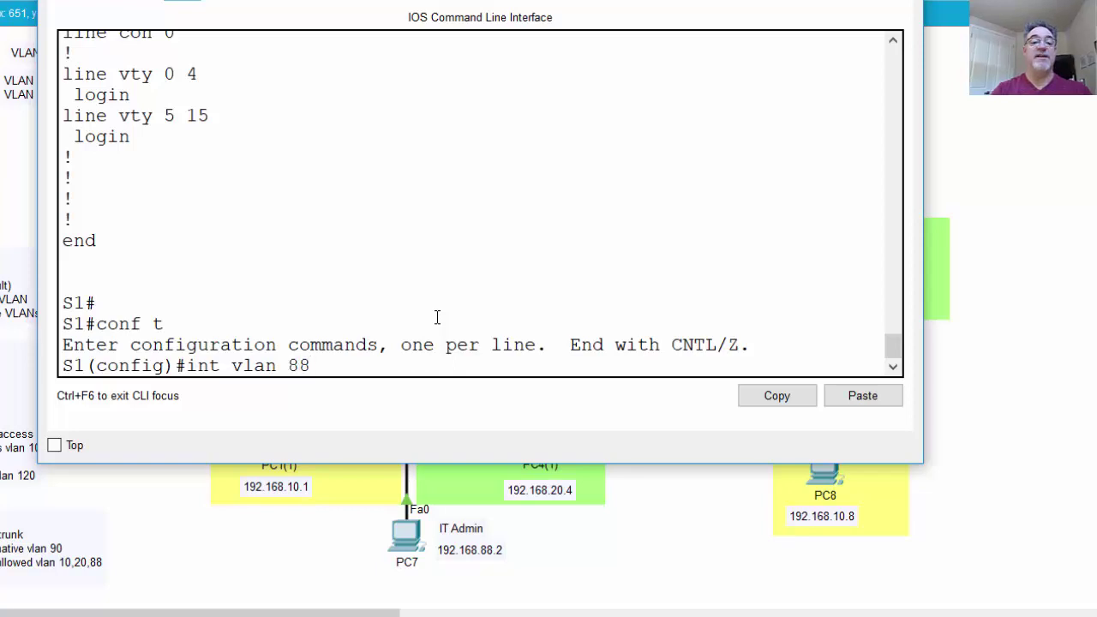
{"action": "key", "text": "Return"}
{"action": "key", "text": "Return"}
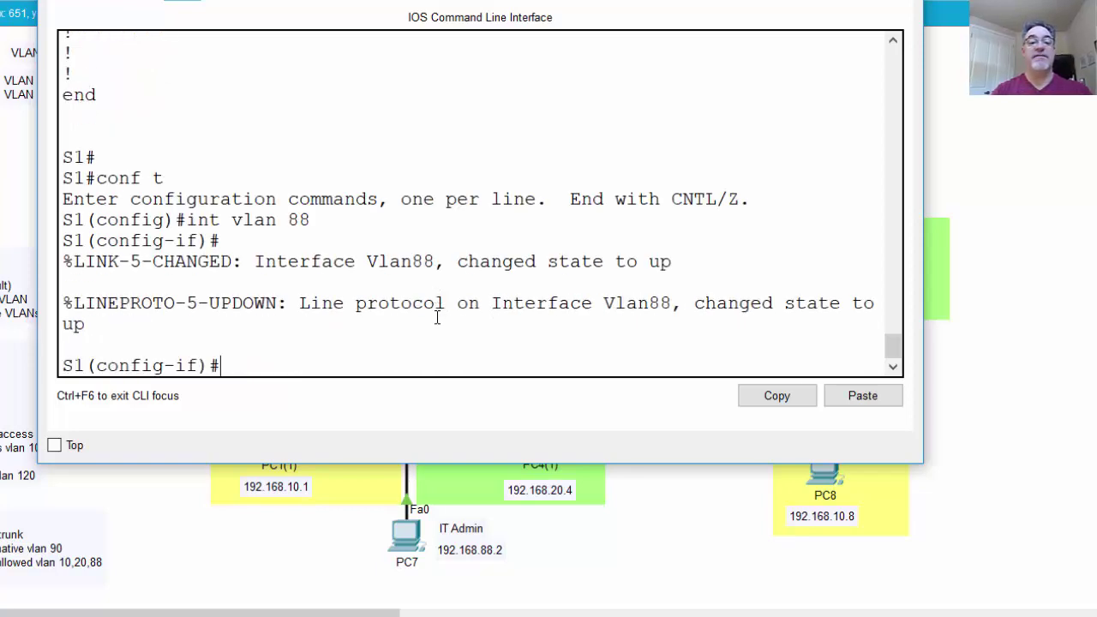
{"action": "key", "text": "Up"}
{"action": "key", "text": "Return"}
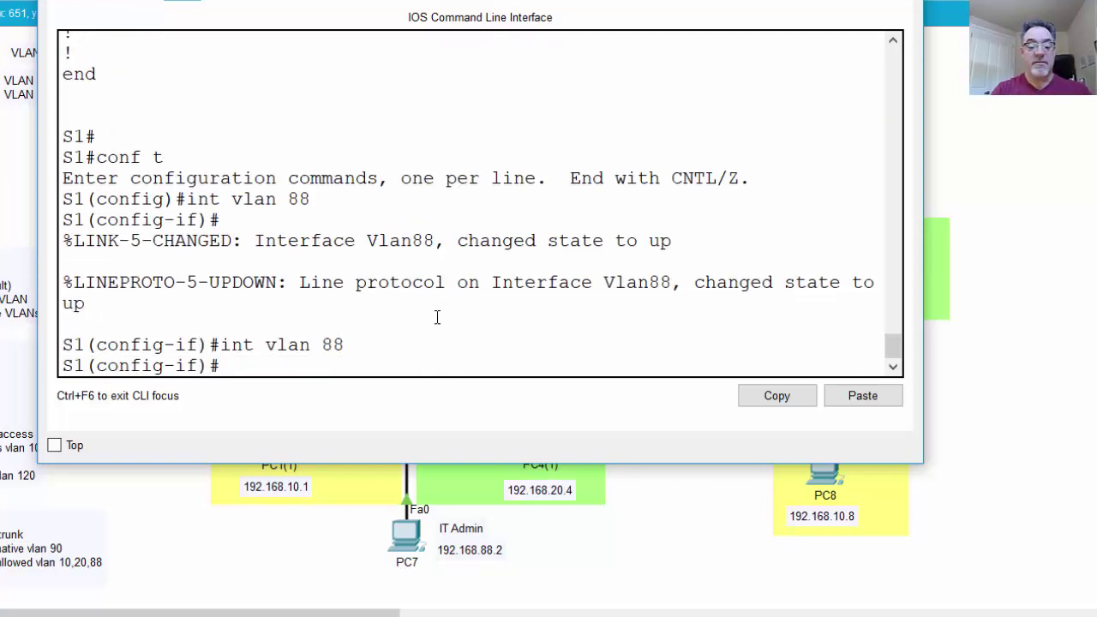
{"action": "type", "text": "ip addre"}
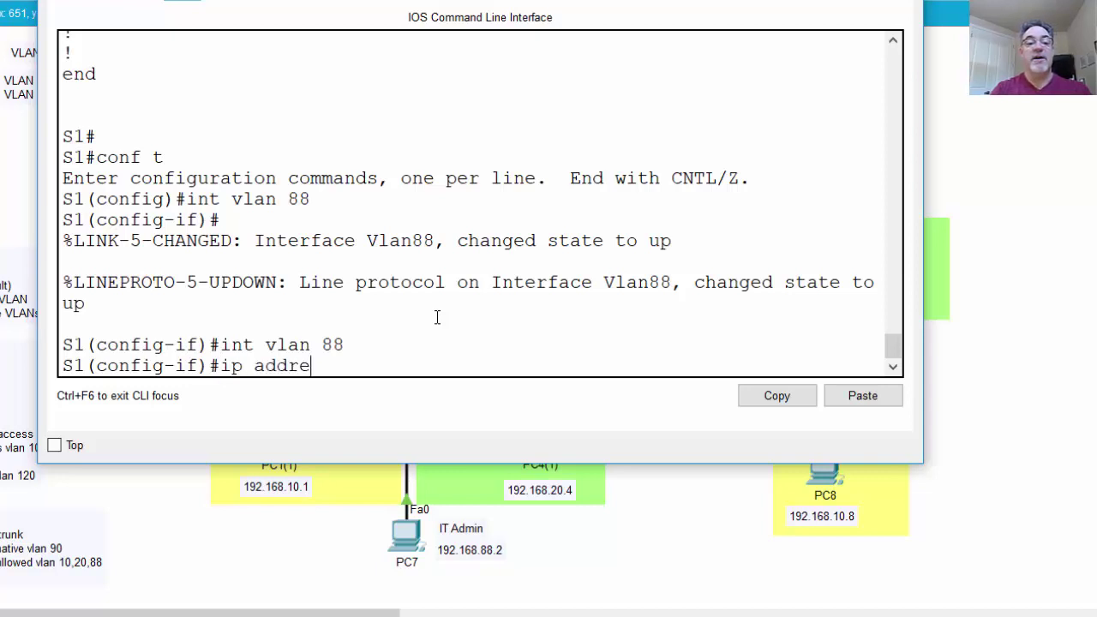
{"action": "type", "text": "ss 192"}
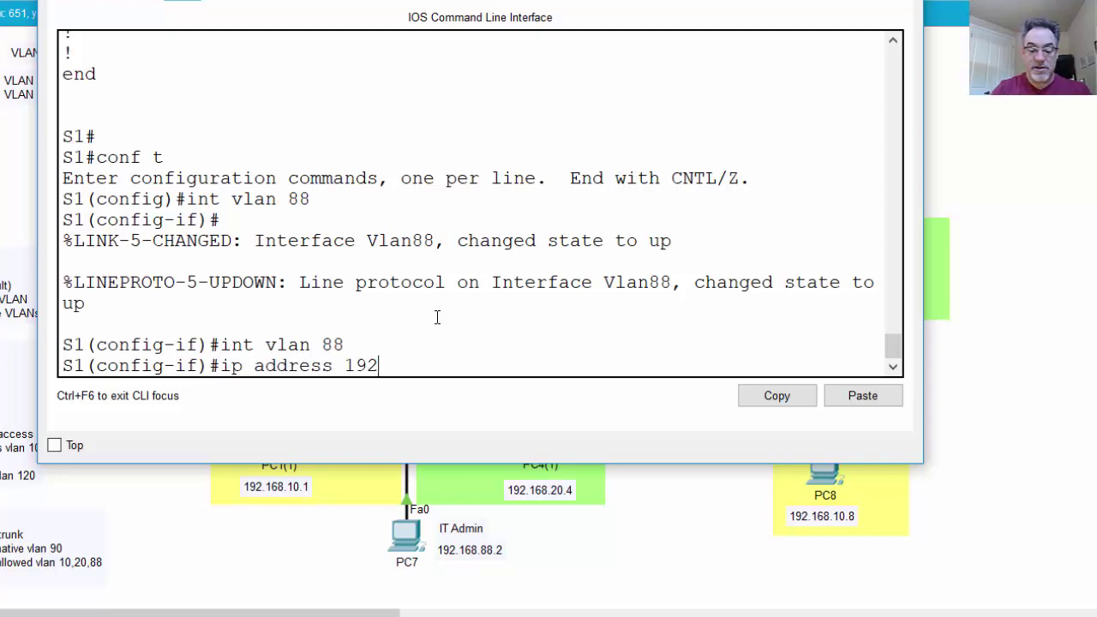
{"action": "type", "text": ".168.88"}
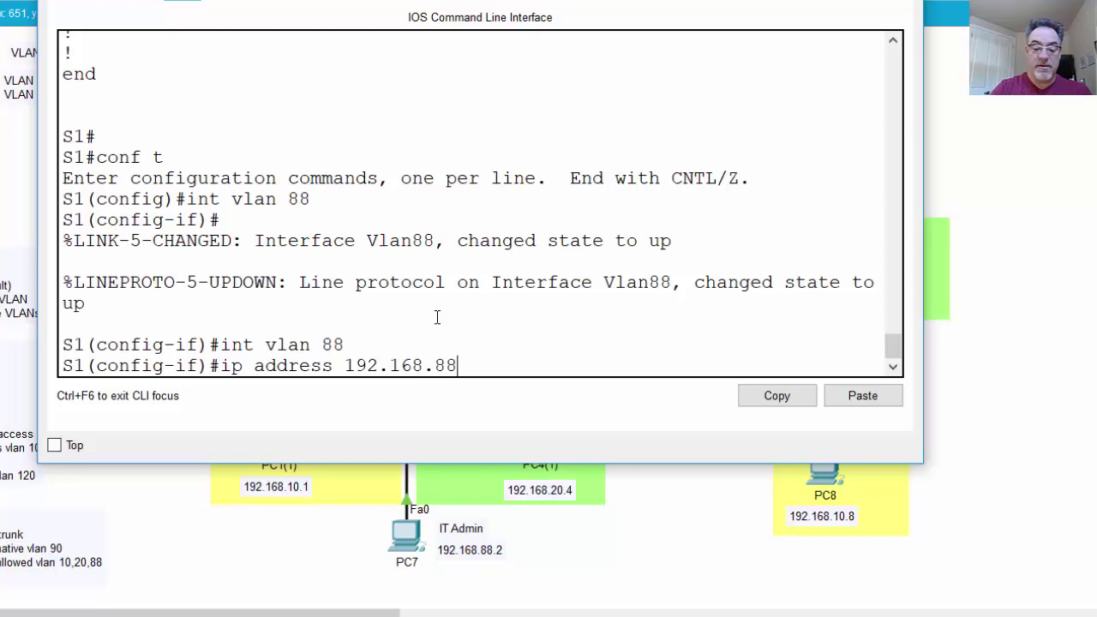
{"action": "type", "text": ".2 "}
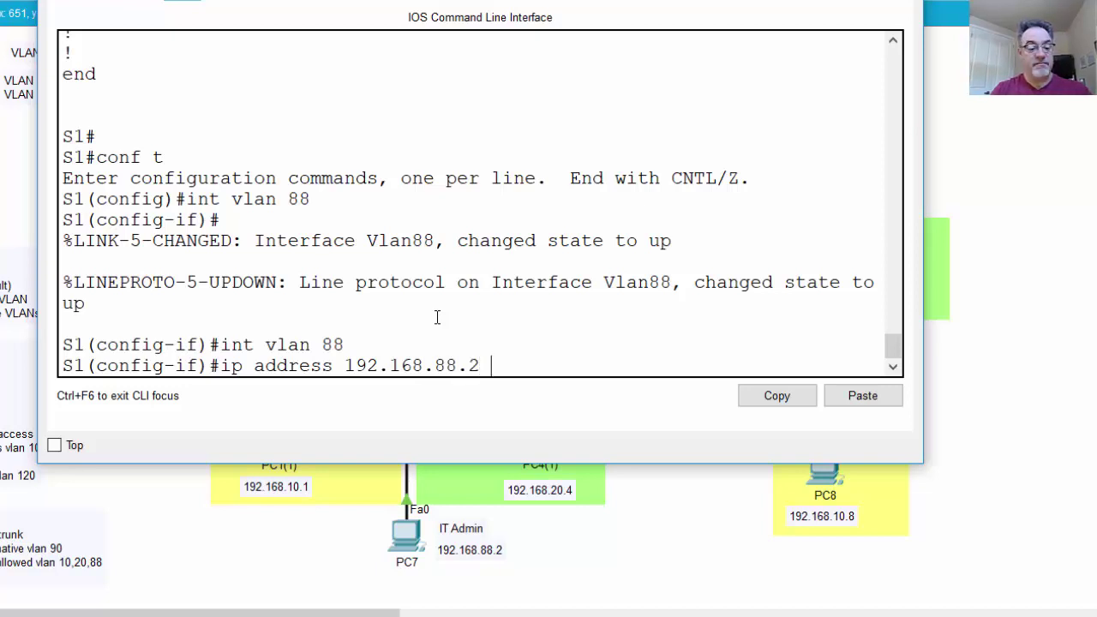
{"action": "type", "text": "255"}
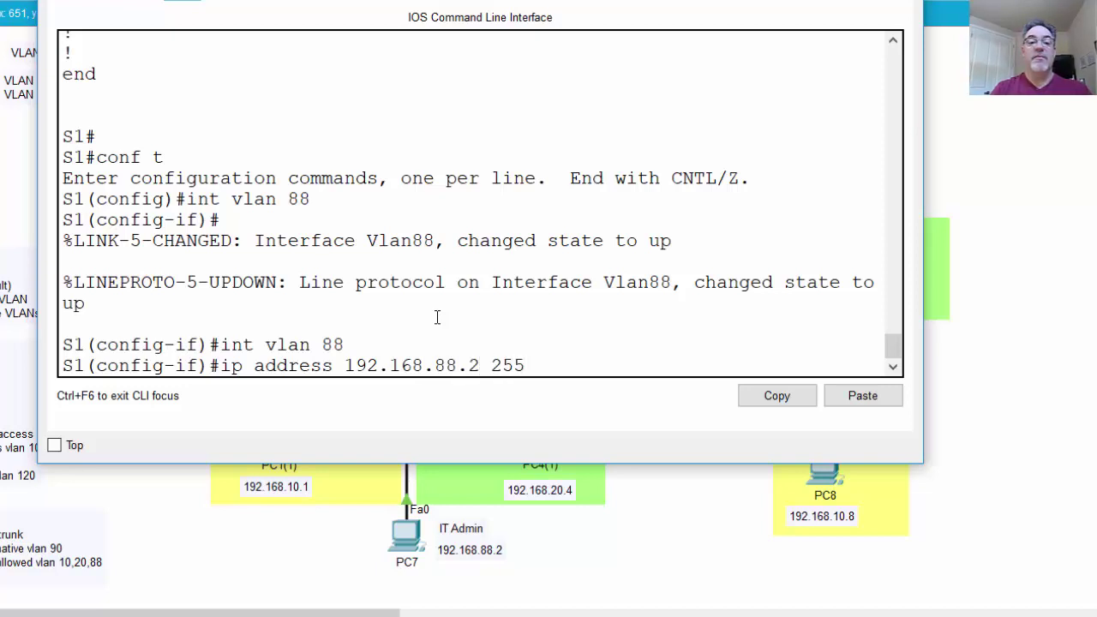
{"action": "type", "text": "."}
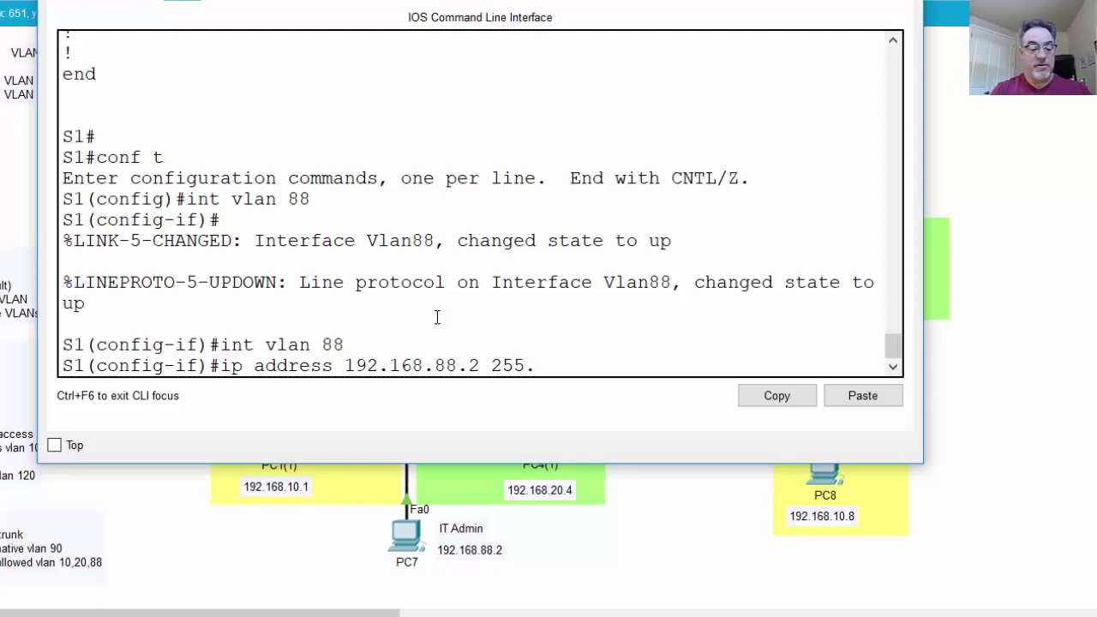
{"action": "type", "text": "255.255."}
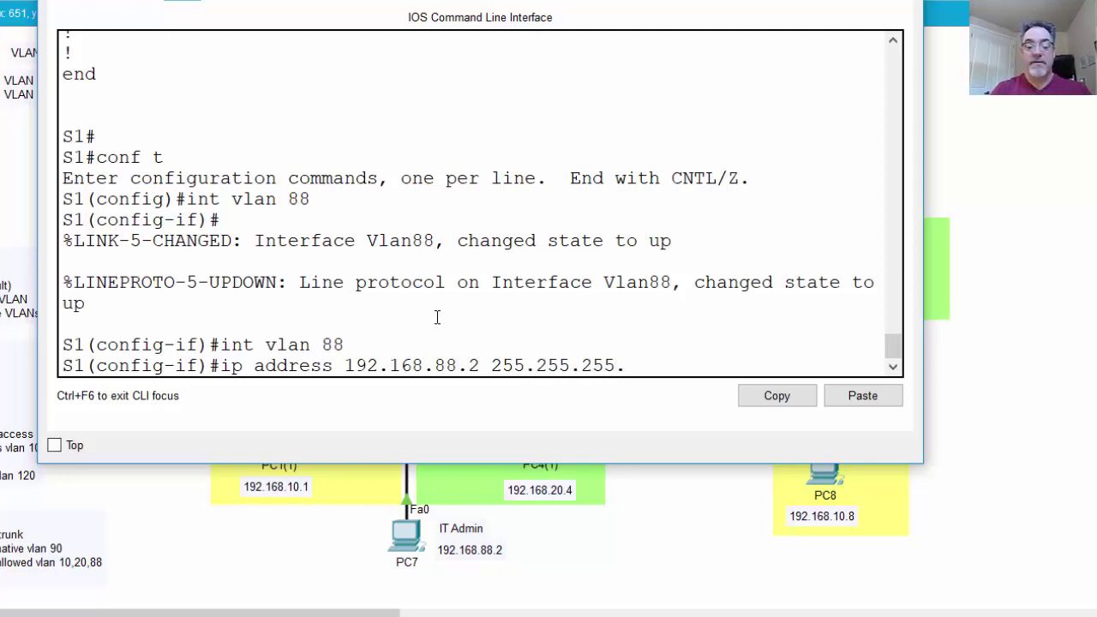
{"action": "type", "text": "0"}
{"action": "key", "text": "Return"}
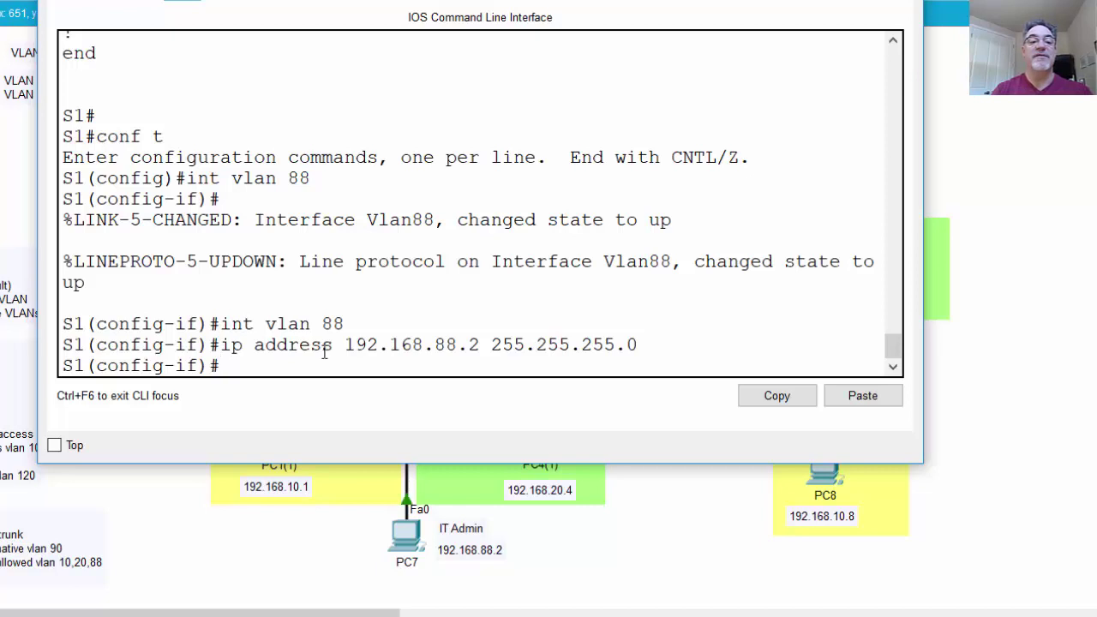
- Highlight the int vlan 88 and ip address commands in S1's console
{"action": "left_click_drag", "start_coordinate": [223, 326], "coordinate": [360, 325]}
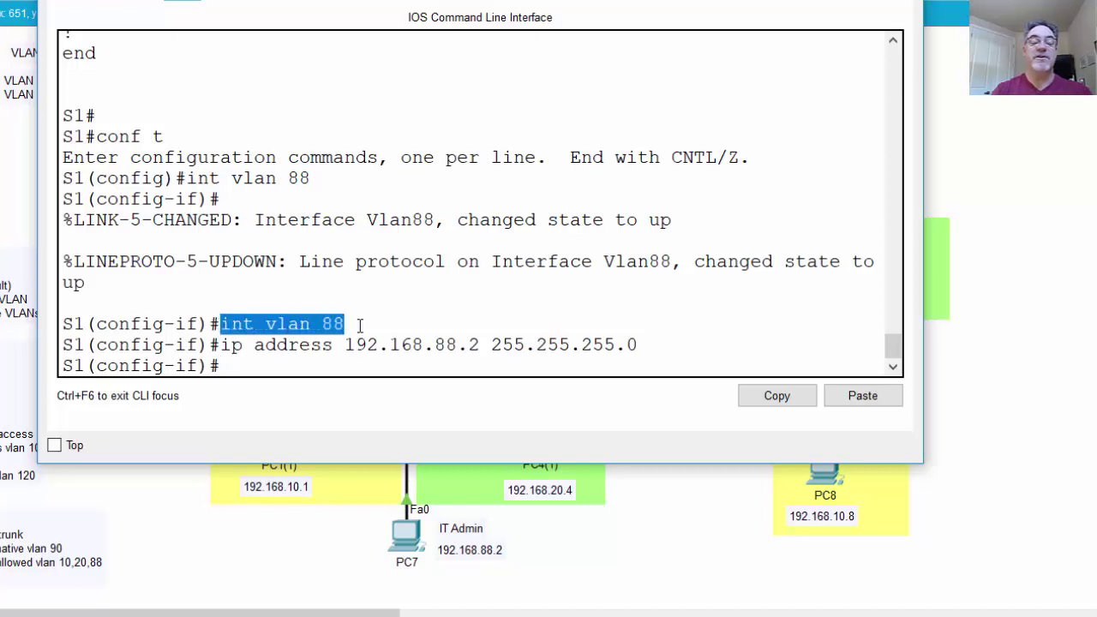
{"action": "left_click", "coordinate": [356, 361]}
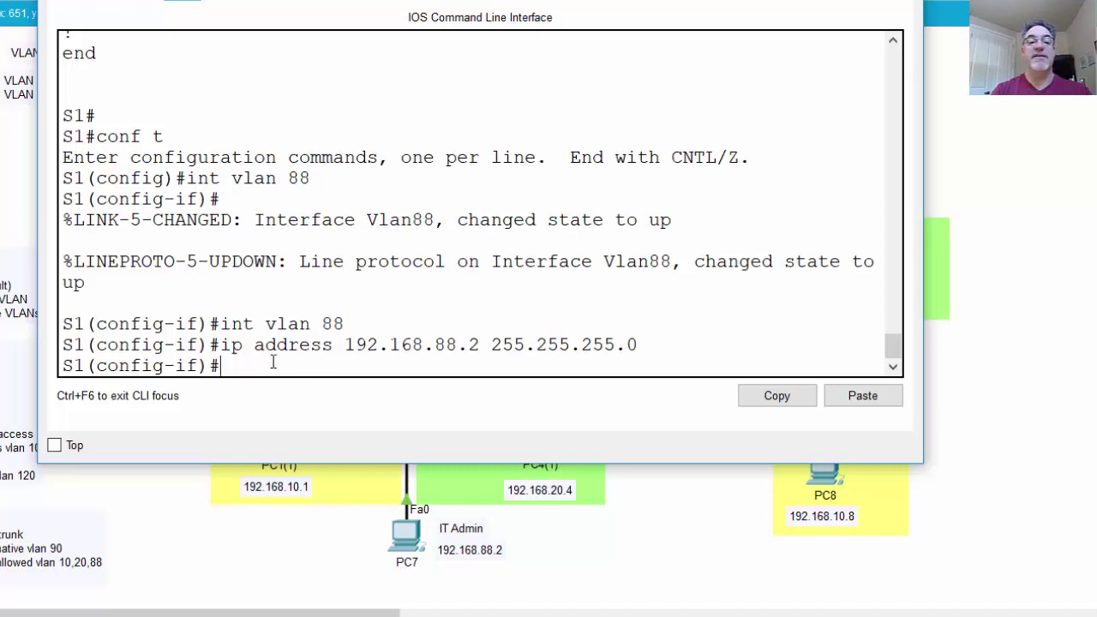
{"action": "left_click_drag", "start_coordinate": [514, 10], "coordinate": [567, 11]}
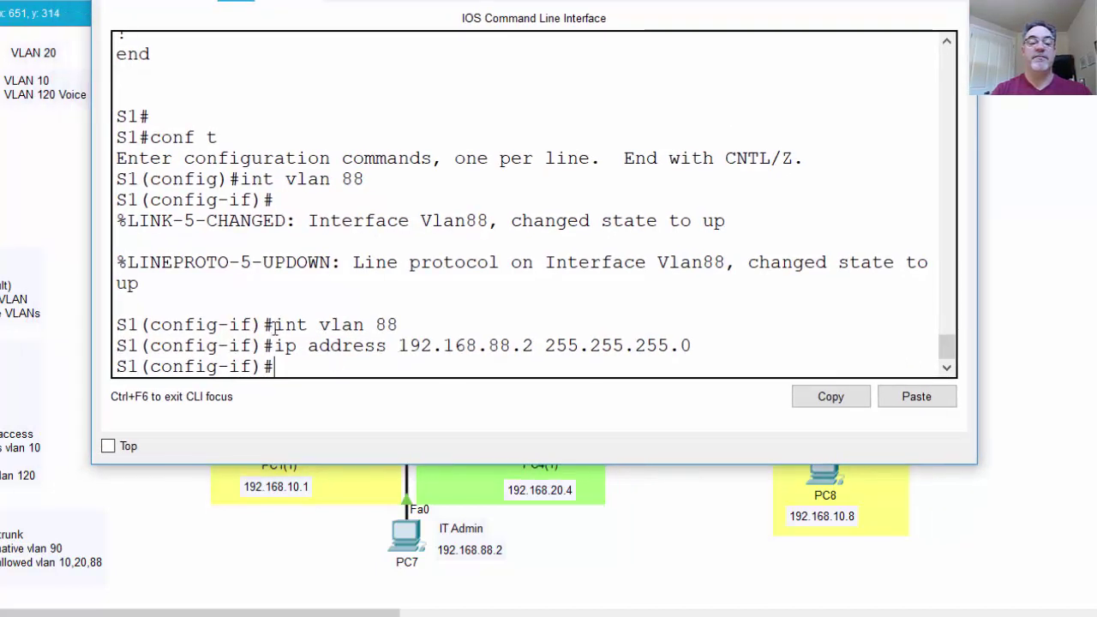
{"action": "left_click_drag", "start_coordinate": [274, 330], "coordinate": [701, 358]}
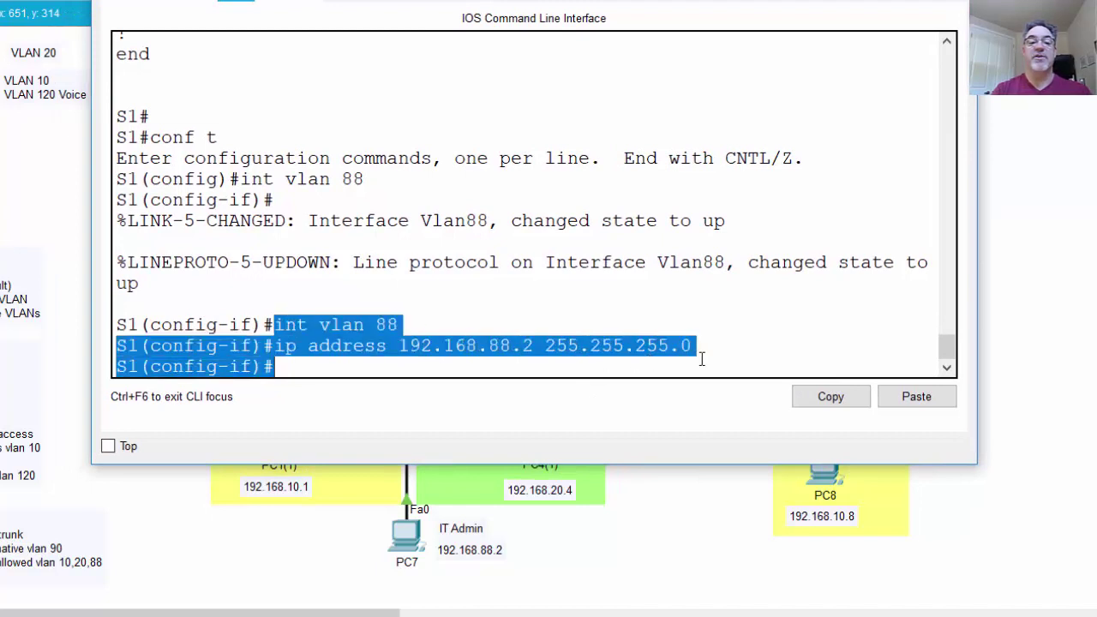
{"action": "left_click", "coordinate": [578, 368]}
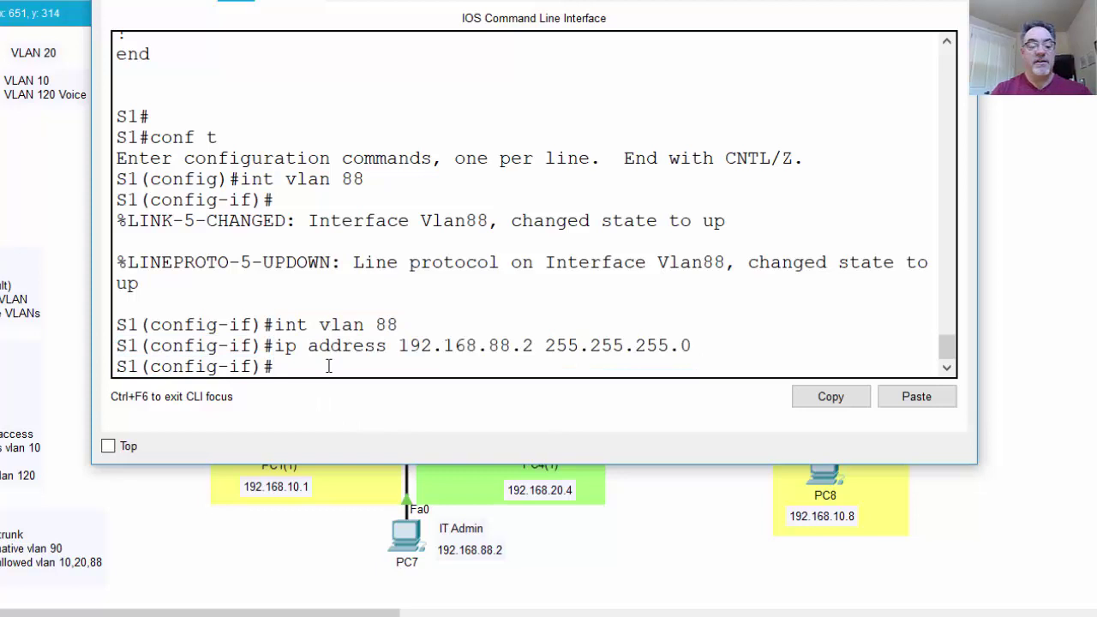
- Exit configuration mode on S1, run show vlan brief, and widen the console to unwrap output
{"action": "type", "text": "!"}
{"action": "key", "text": "ctrl+z"}
{"action": "type", "text": "show"}
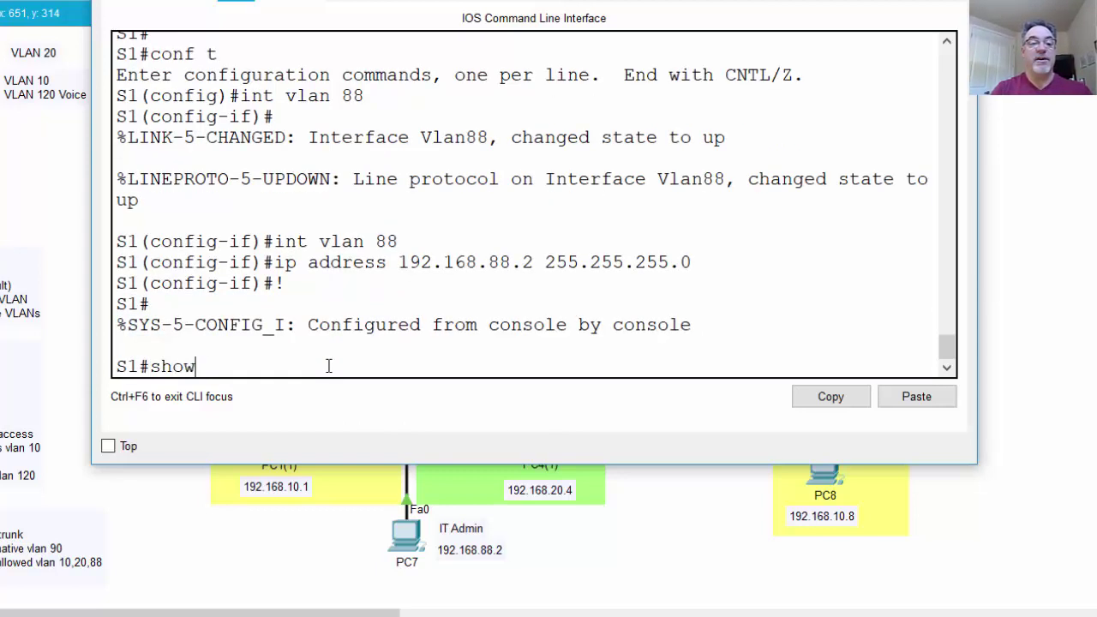
{"action": "type", "text": " vlan br"}
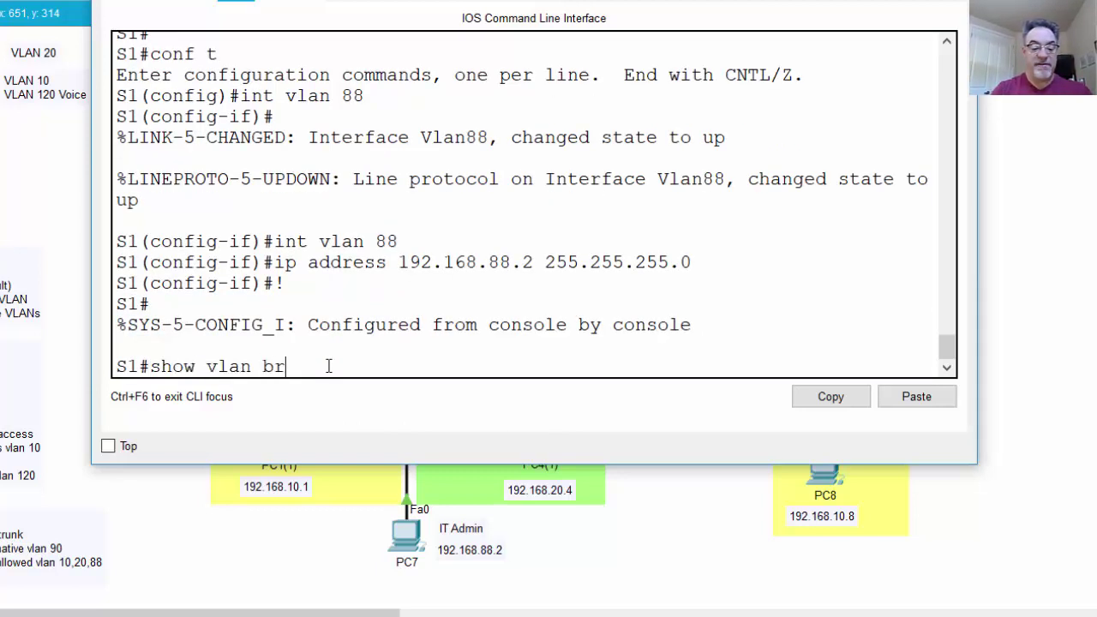
{"action": "type", "text": "ief"}
{"action": "key", "text": "Return"}
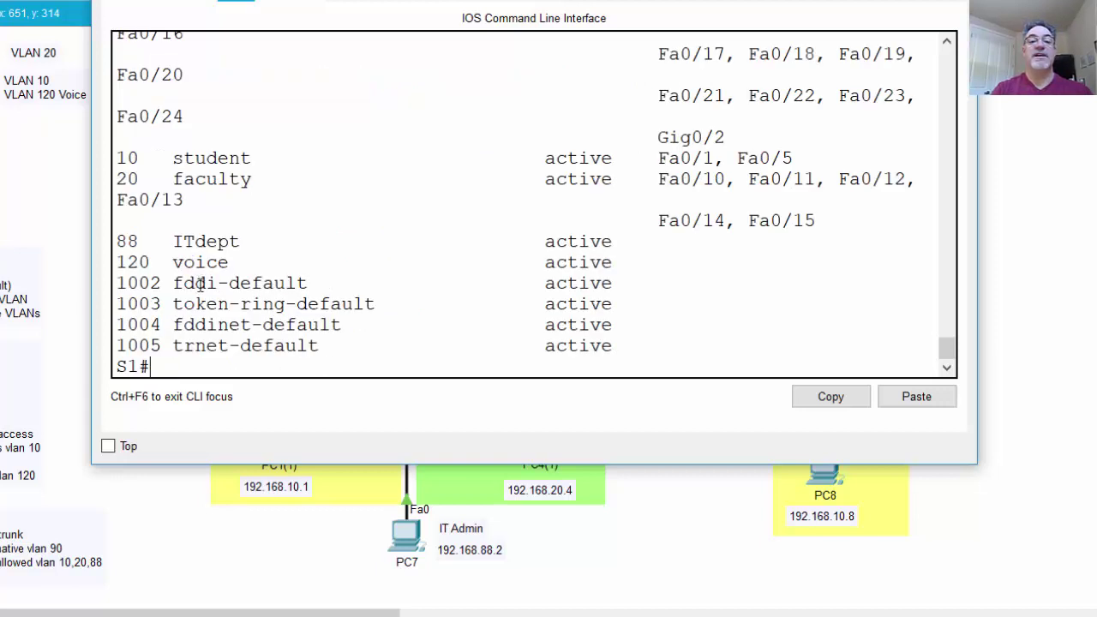
{"action": "left_click_drag", "start_coordinate": [978, 181], "coordinate": [1096, 181]}
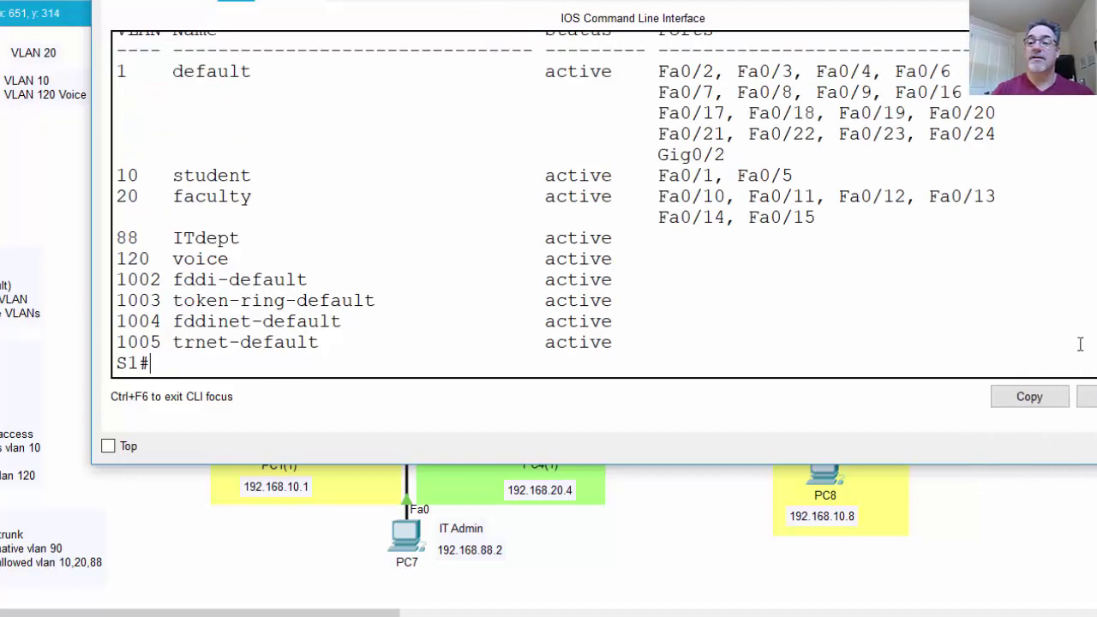
{"action": "scroll", "coordinate": [557, 206], "scroll_direction": "up", "scroll_amount": 2}
{"action": "scroll", "coordinate": [557, 206], "scroll_direction": "down", "scroll_amount": 1}
{"action": "scroll", "coordinate": [557, 206], "scroll_direction": "up", "scroll_amount": 1}
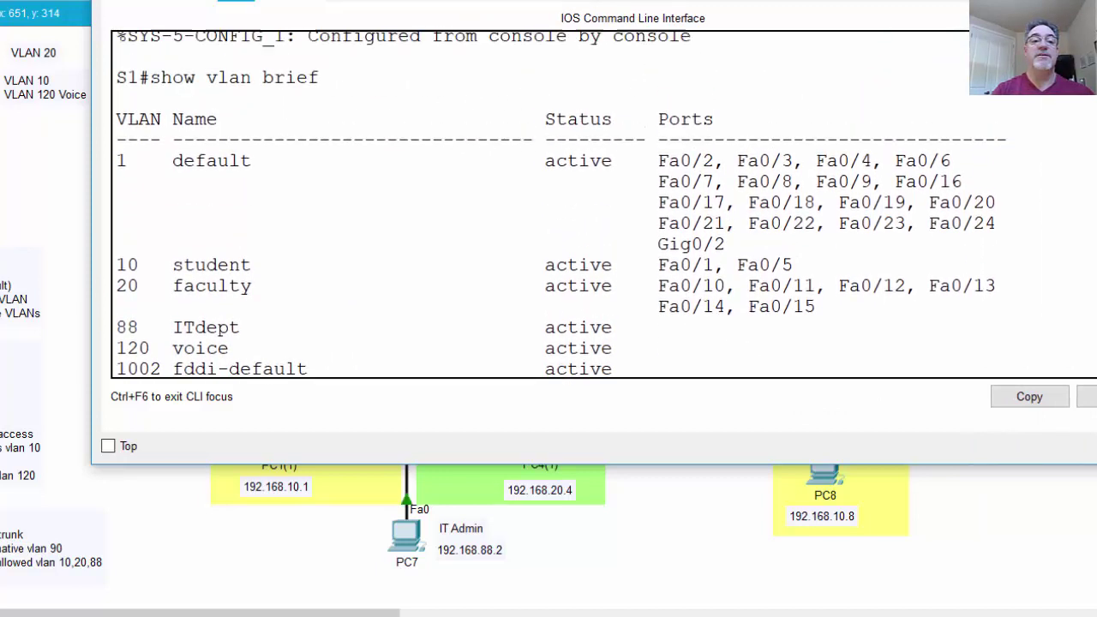
{"action": "scroll", "coordinate": [557, 206], "scroll_direction": "down", "scroll_amount": 1}
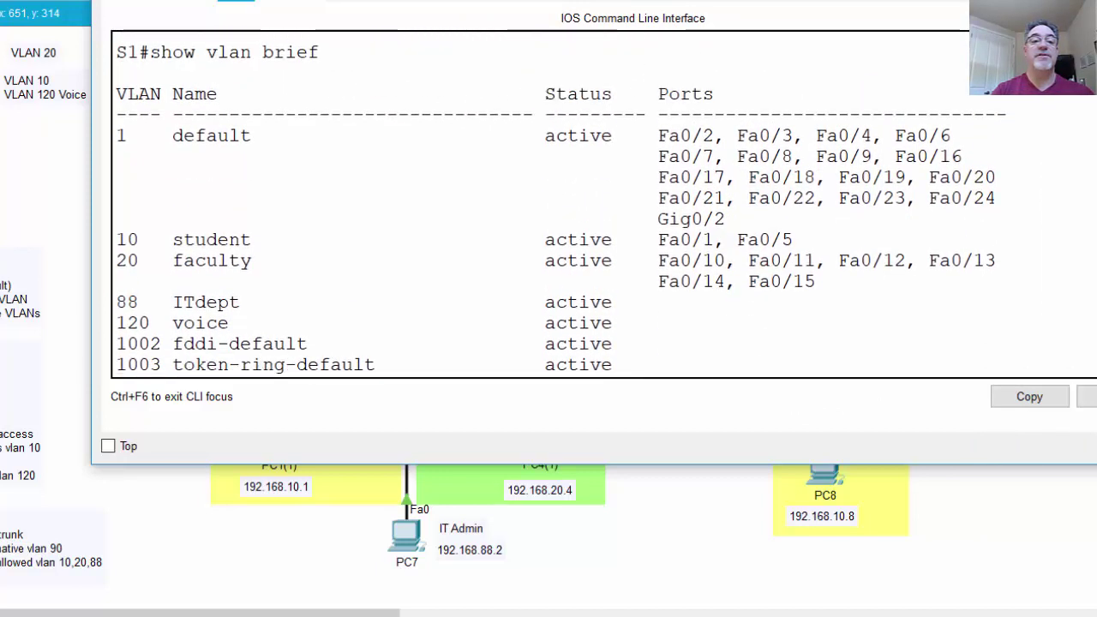
- Point out VLANs 1, 10, 20 and 88 in the table, highlighting the ITdept name
{"action": "double_click", "coordinate": [125, 136]}
{"action": "double_click", "coordinate": [135, 240]}
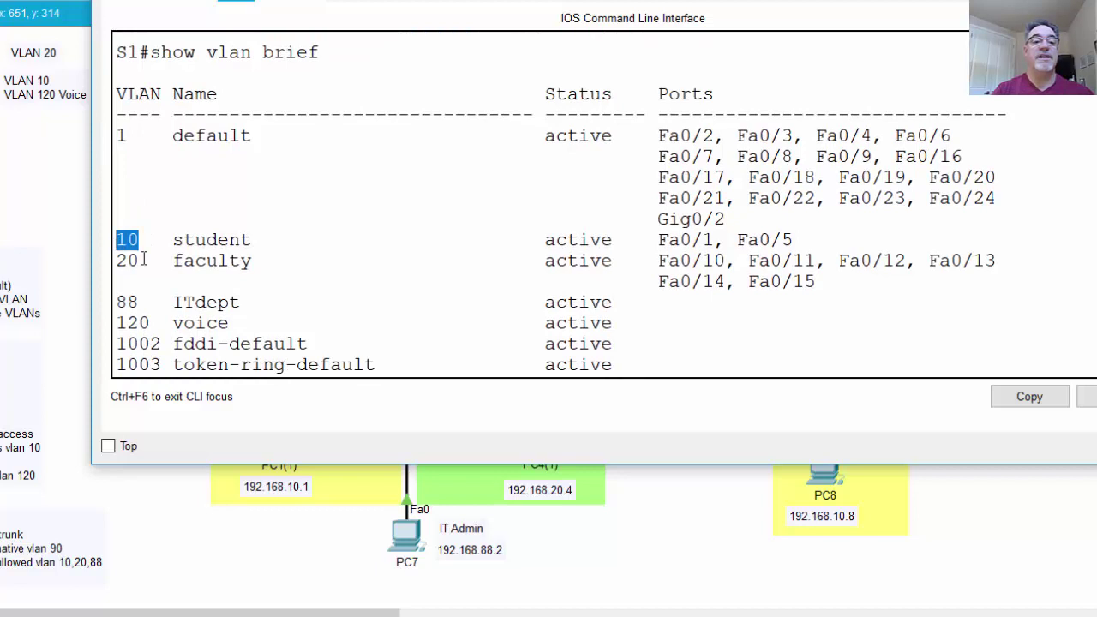
{"action": "double_click", "coordinate": [137, 260]}
{"action": "double_click", "coordinate": [117, 302]}
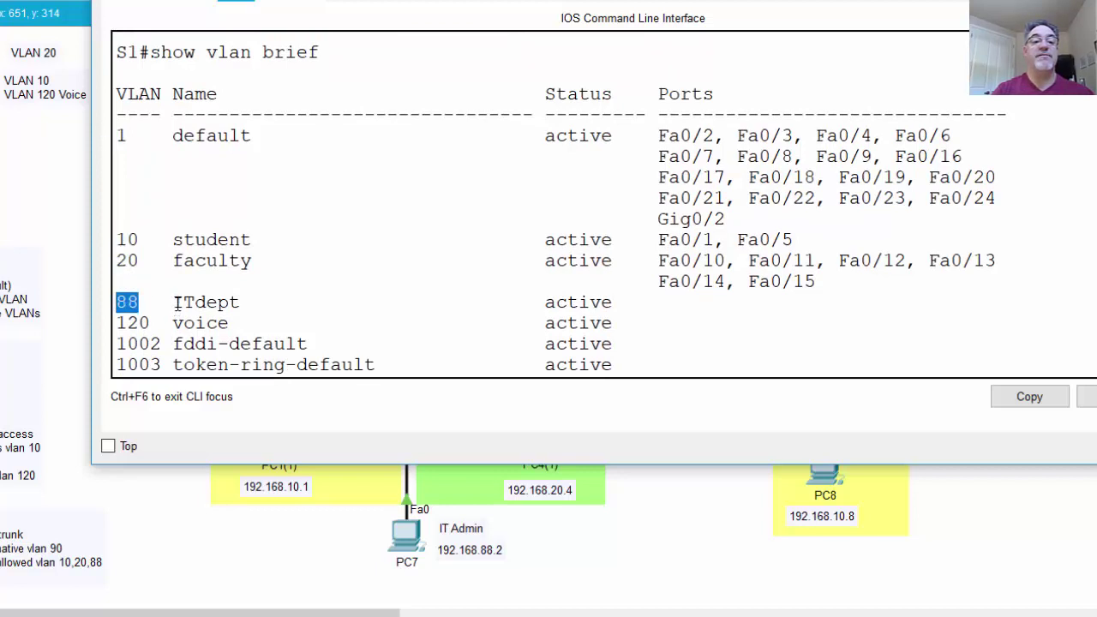
{"action": "left_click_drag", "start_coordinate": [174, 302], "coordinate": [244, 302]}
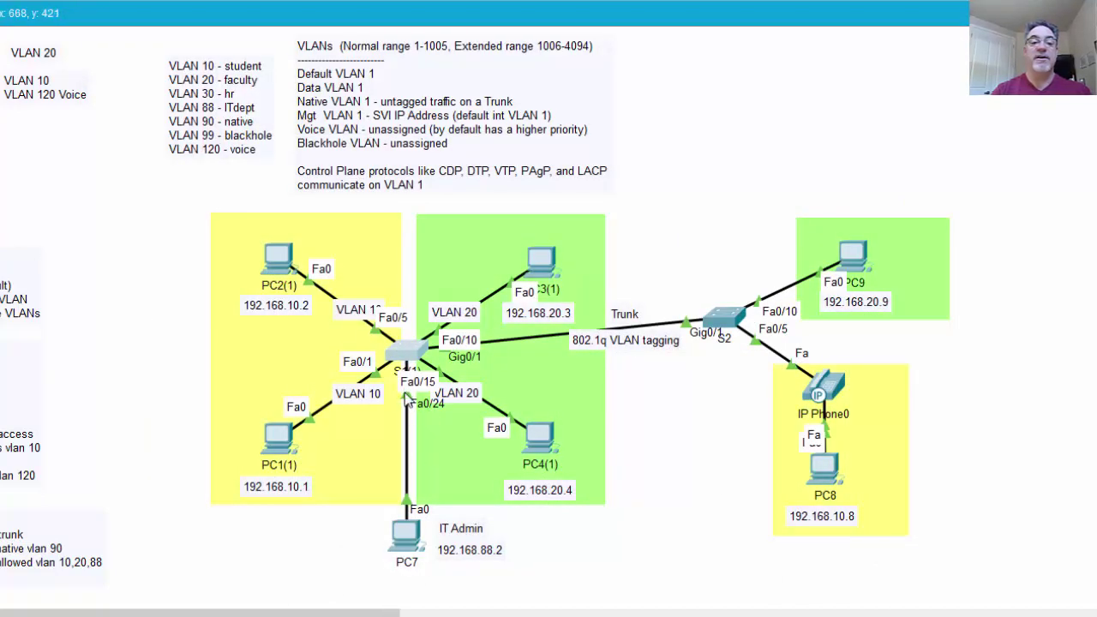
- Configure S1's int f0/24 with sw mode access and sw access vlan 88
{"action": "left_click", "coordinate": [402, 360]}
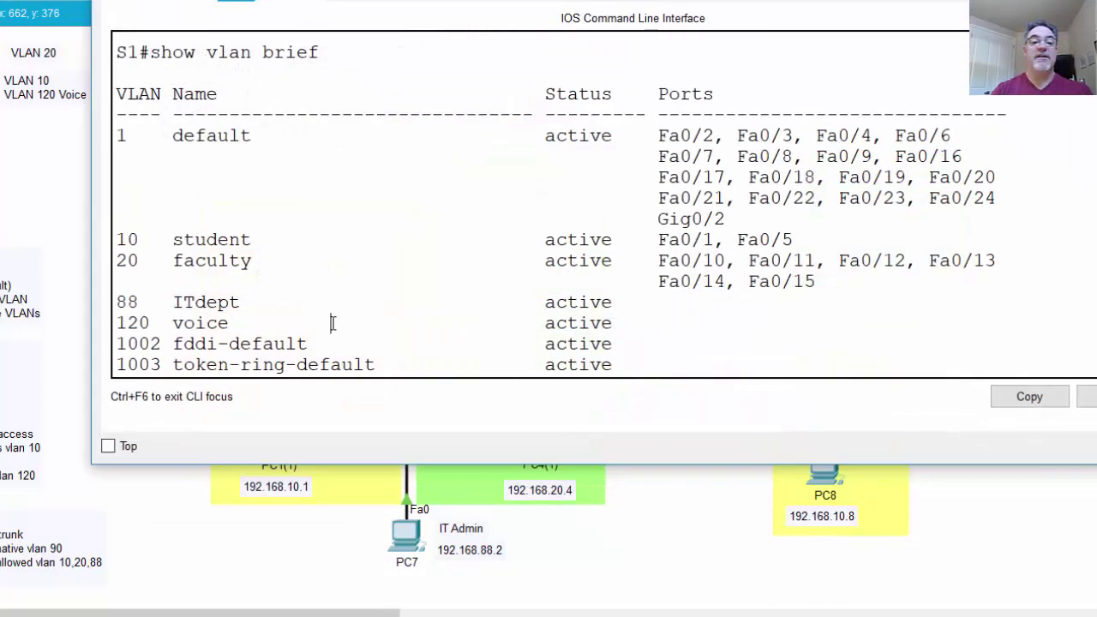
{"action": "key", "text": "Return"}
{"action": "type", "text": "conf t"}
{"action": "key", "text": "Return"}
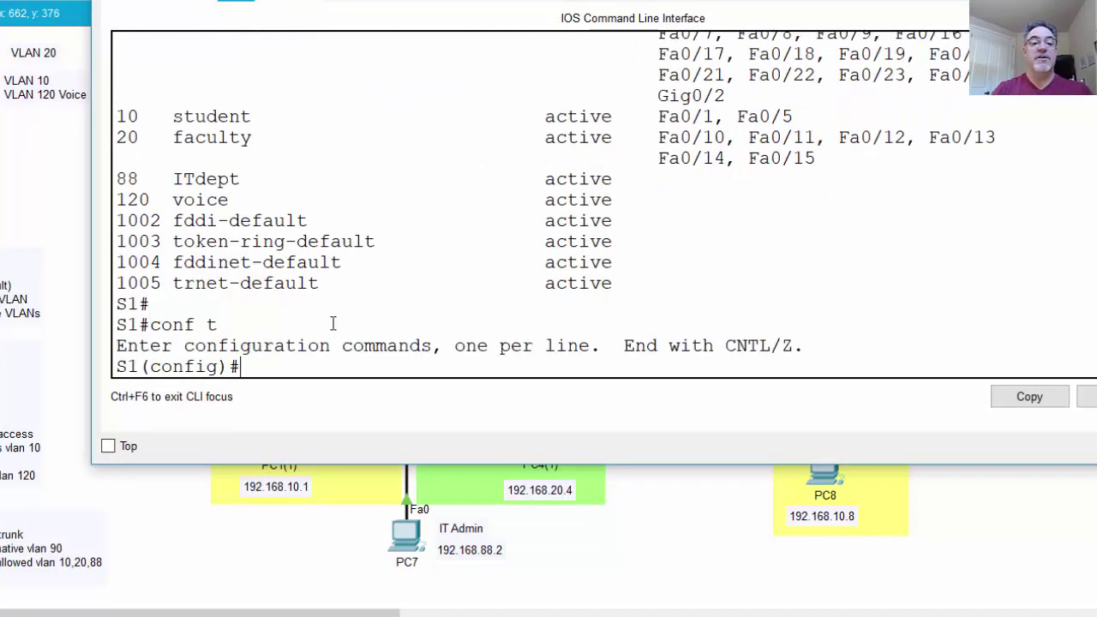
{"action": "type", "text": "int f0"}
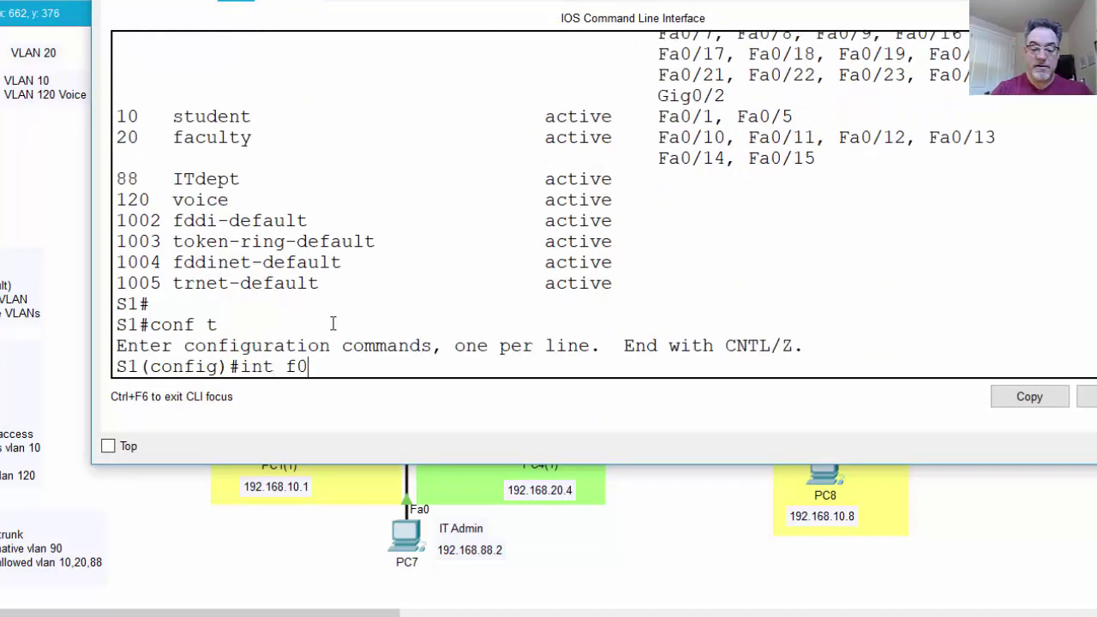
{"action": "type", "text": "/24"}
{"action": "key", "text": "Return"}
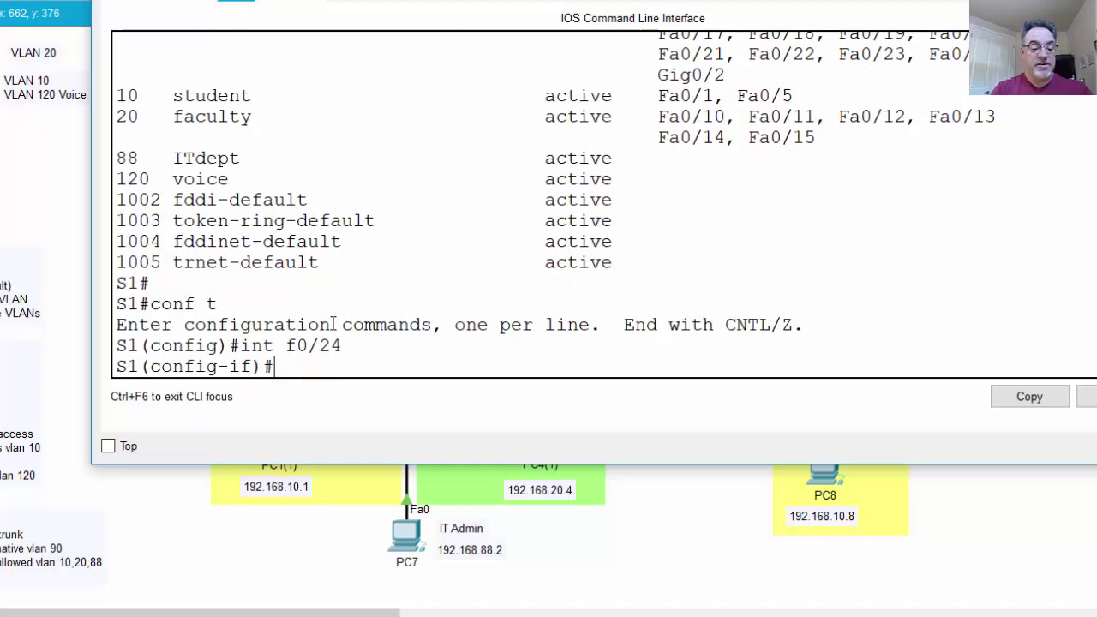
{"action": "type", "text": "sw mode acc"}
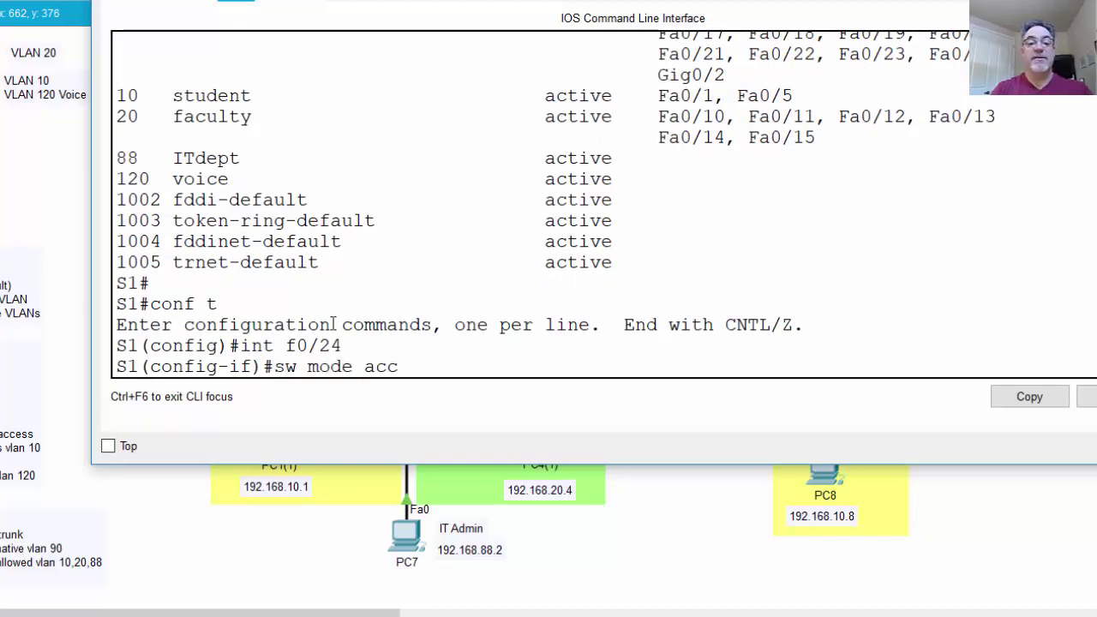
{"action": "type", "text": "ess"}
{"action": "key", "text": "Return"}
{"action": "type", "text": "sw "}
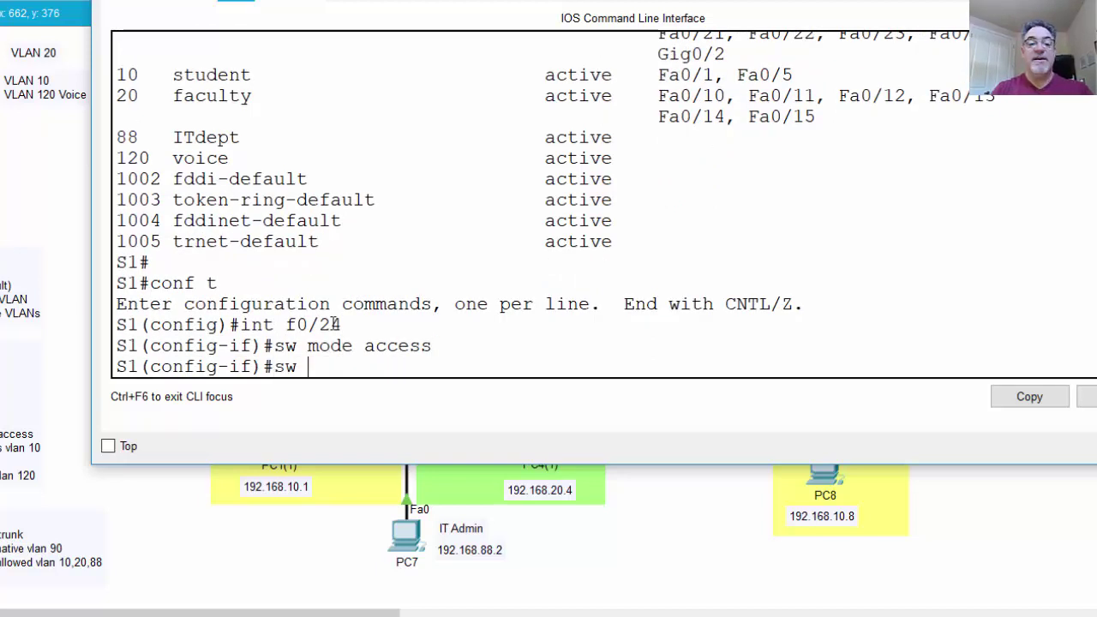
{"action": "type", "text": "access vlan"}
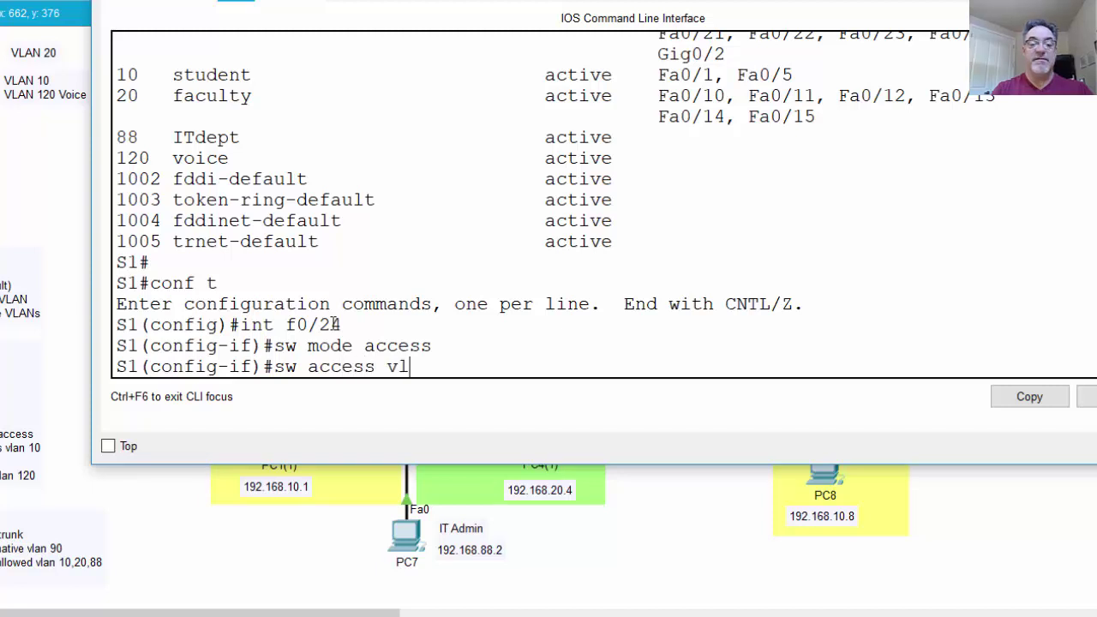
{"action": "type", "text": " 88"}
{"action": "key", "text": "Return"}
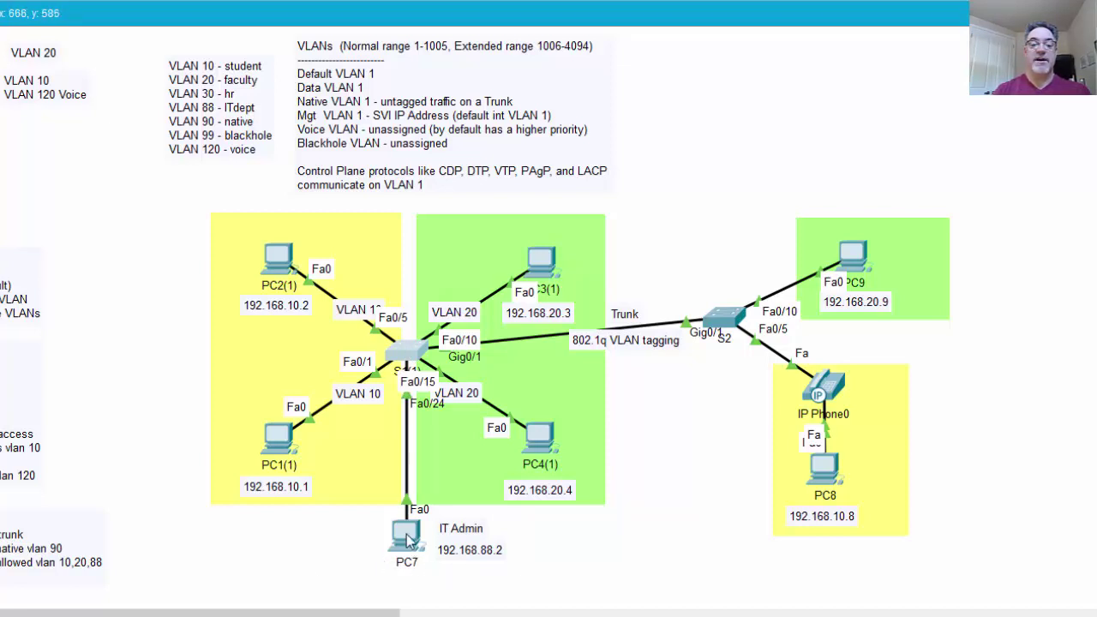
{"action": "left_click", "coordinate": [409, 538]}
{"action": "left_click", "coordinate": [278, 55]}
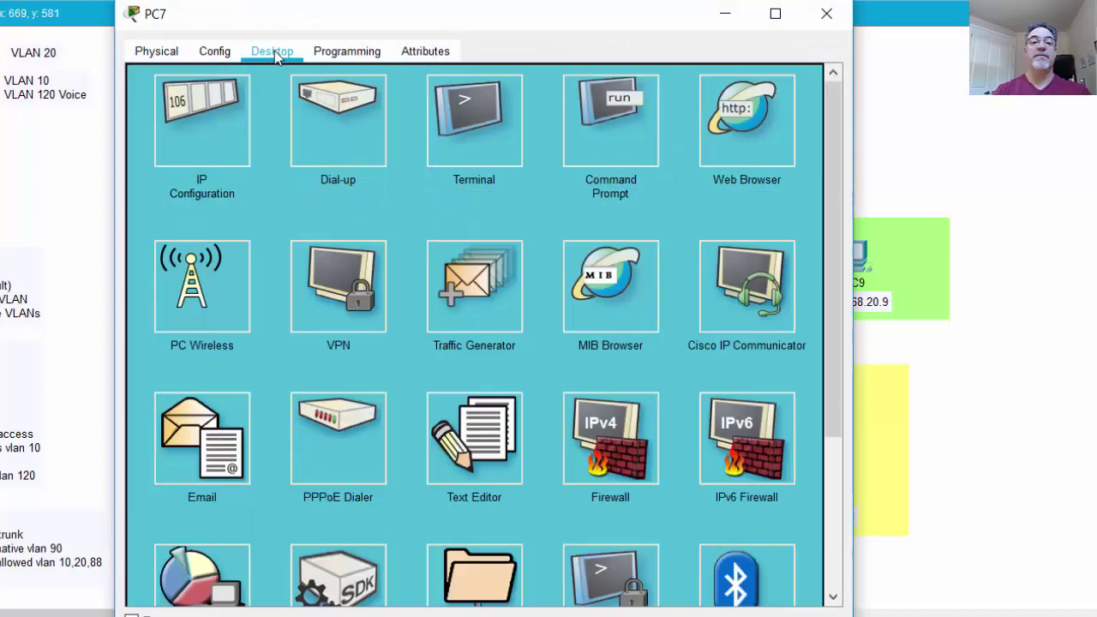
{"action": "left_click", "coordinate": [593, 120]}
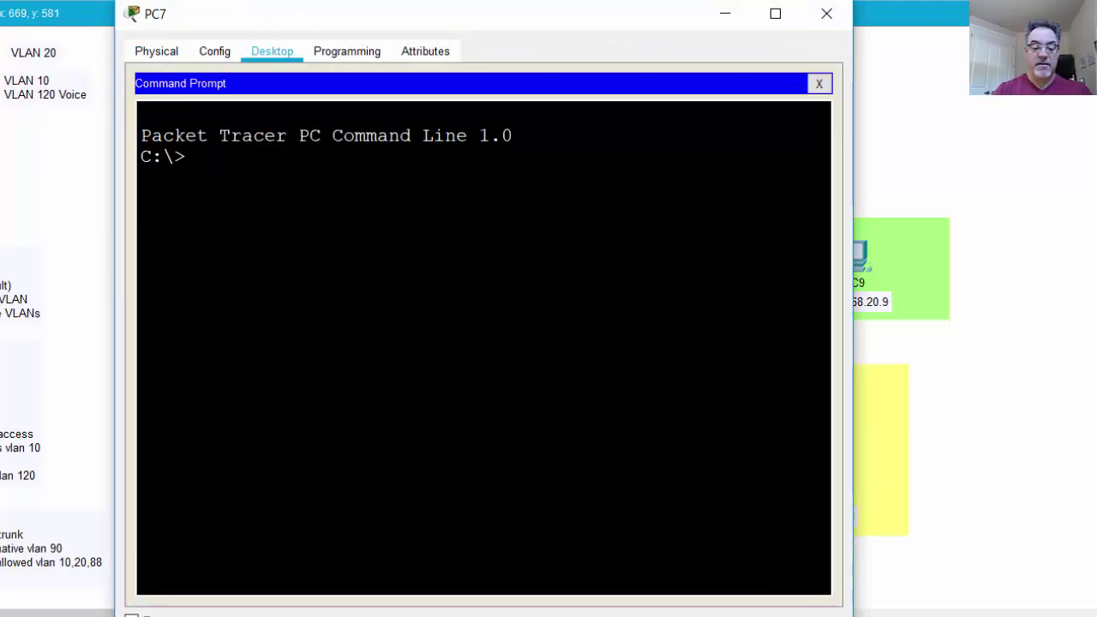
{"action": "type", "text": "ping 192.1"}
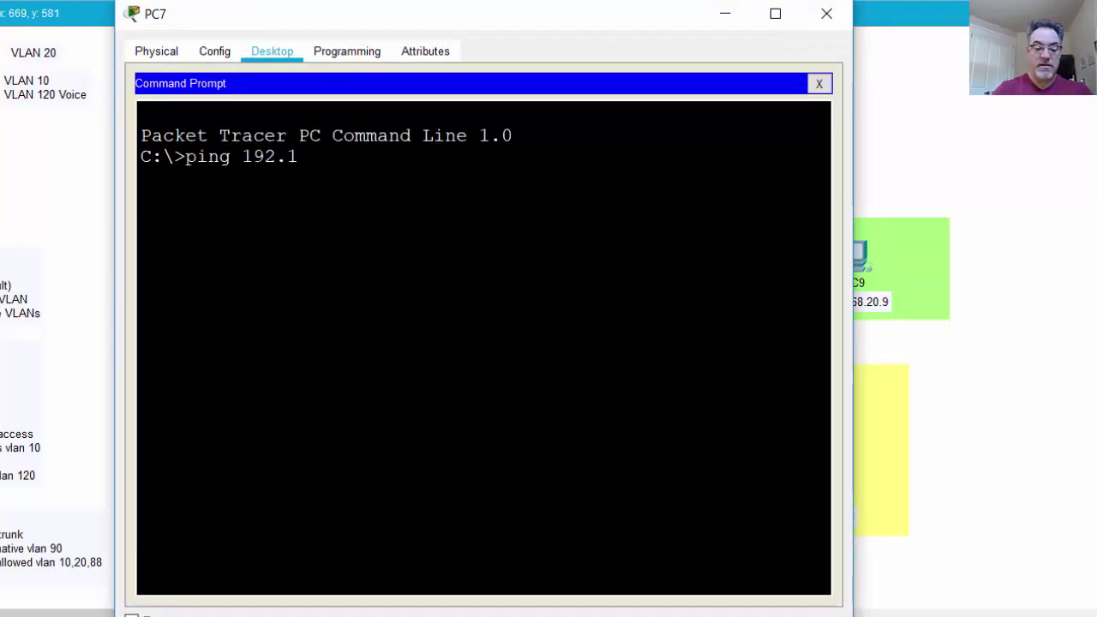
{"action": "type", "text": "68.88"}
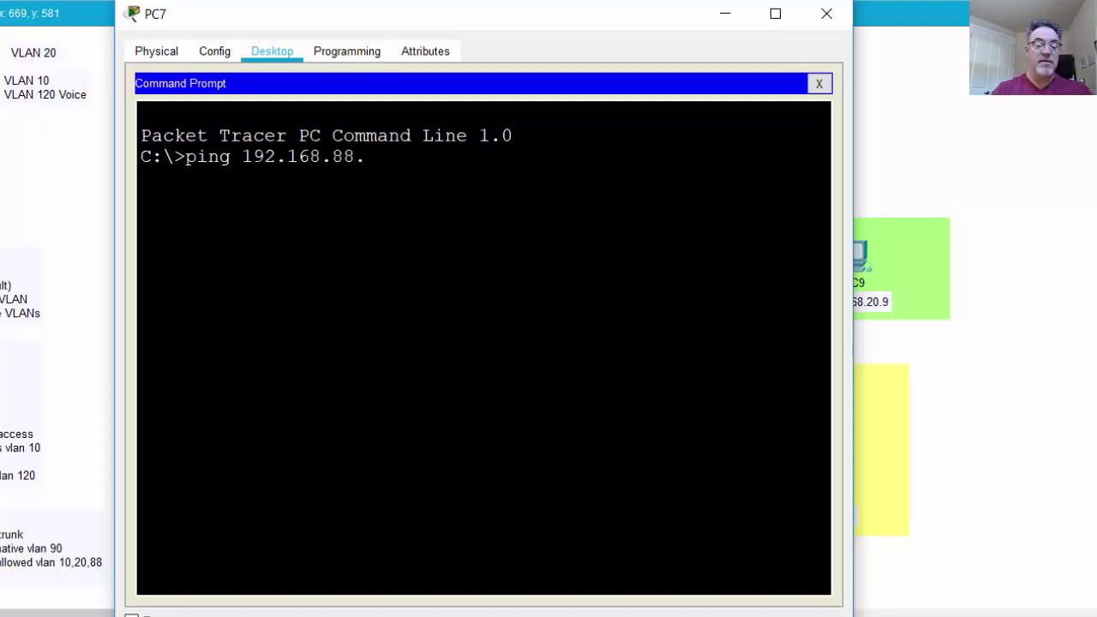
{"action": "type", "text": ".2"}
{"action": "key", "text": "Return"}
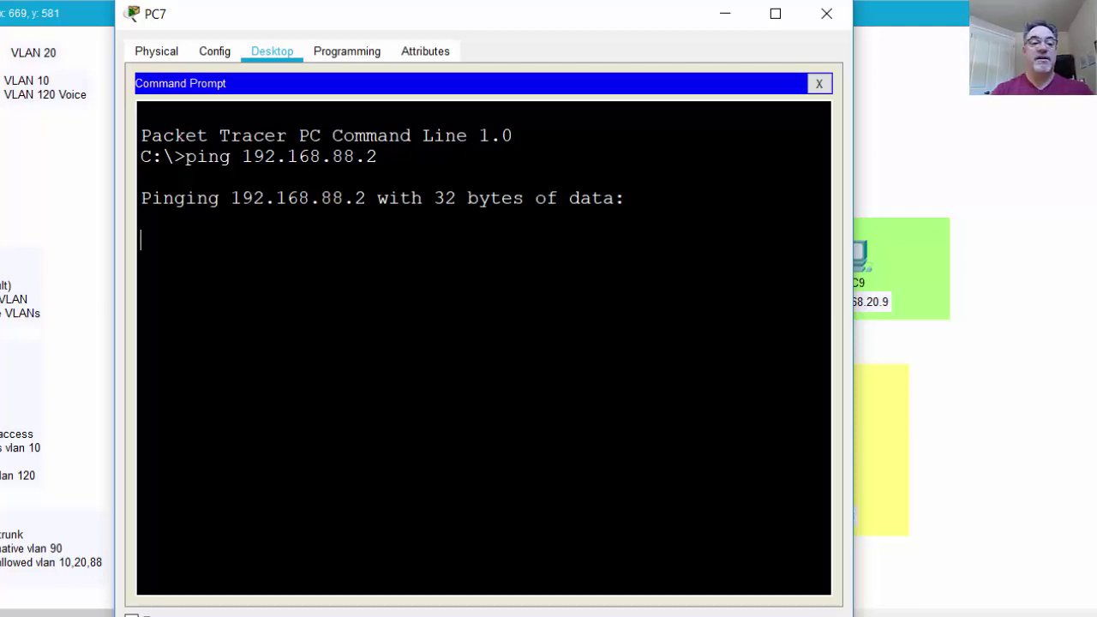
{"action": "left_click", "coordinate": [17, 605]}
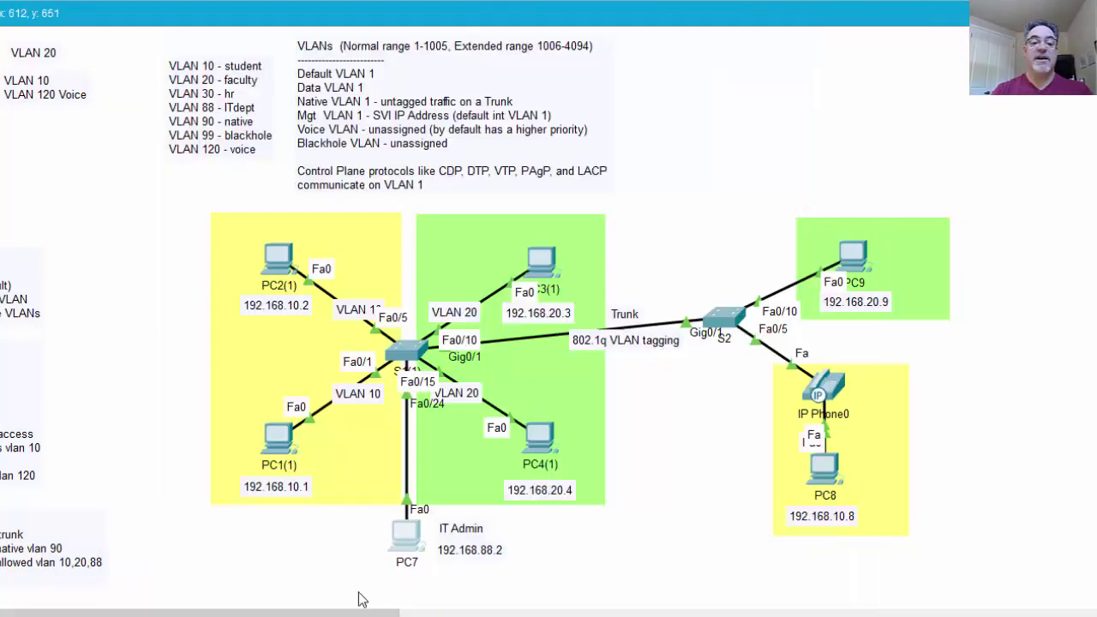
{"action": "left_click", "coordinate": [408, 540]}
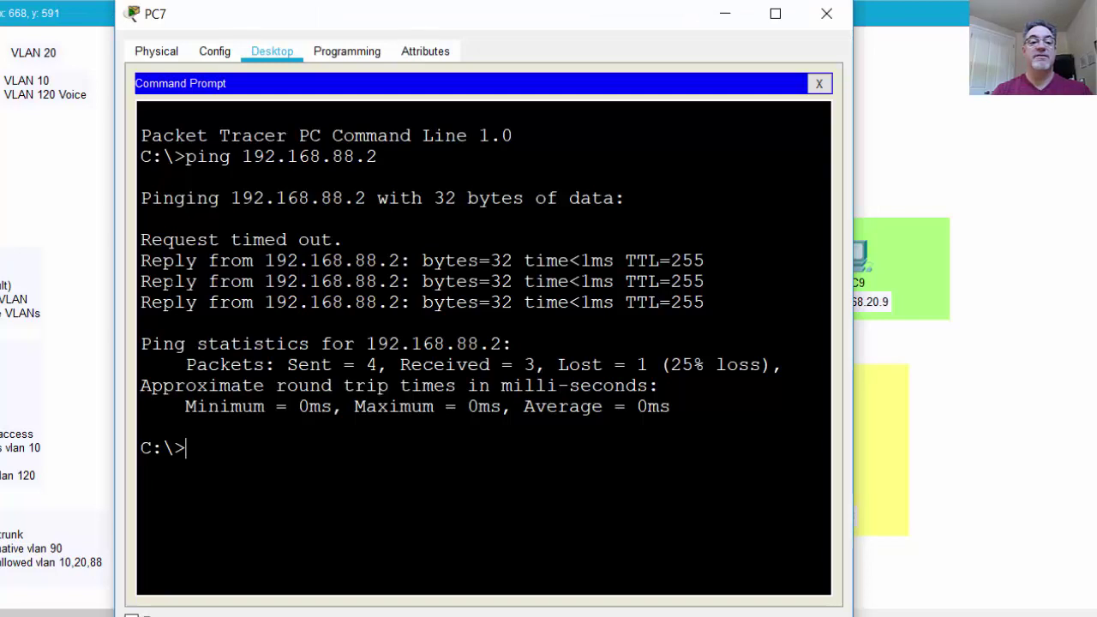
{"action": "left_click_drag", "start_coordinate": [140, 261], "coordinate": [705, 302]}
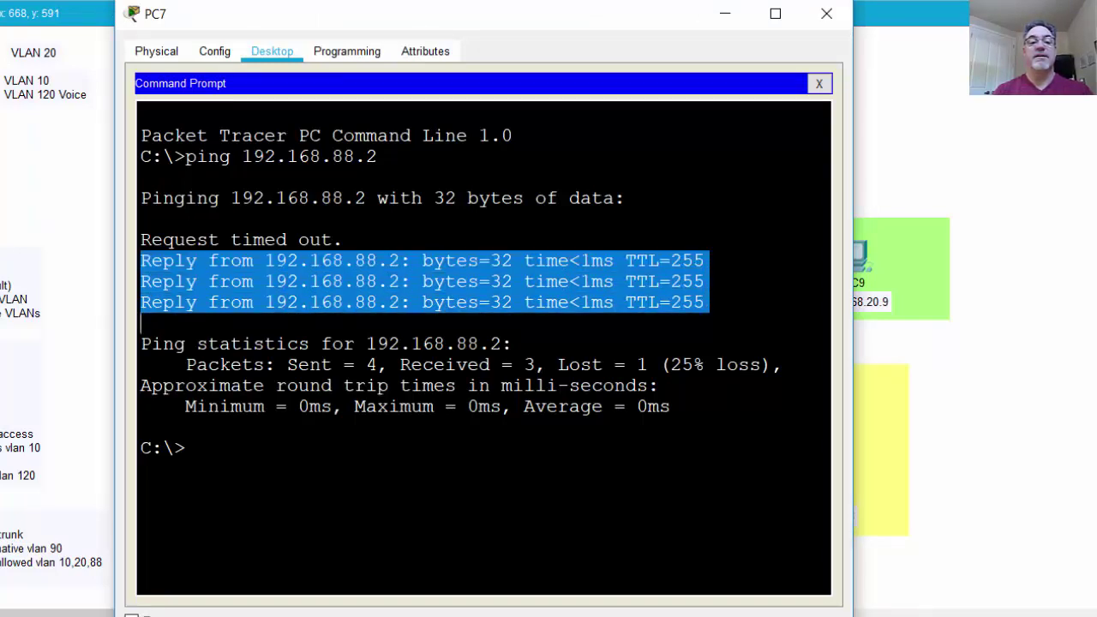
{"action": "key", "text": "Up"}
{"action": "key", "text": "Return"}
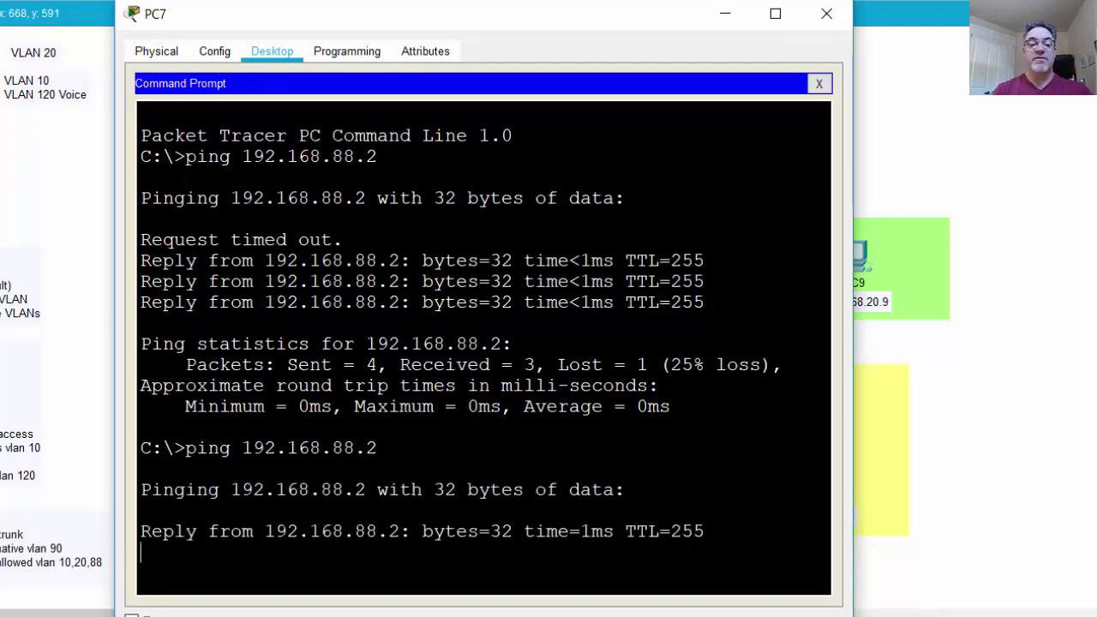
{"action": "left_click", "coordinate": [827, 14]}
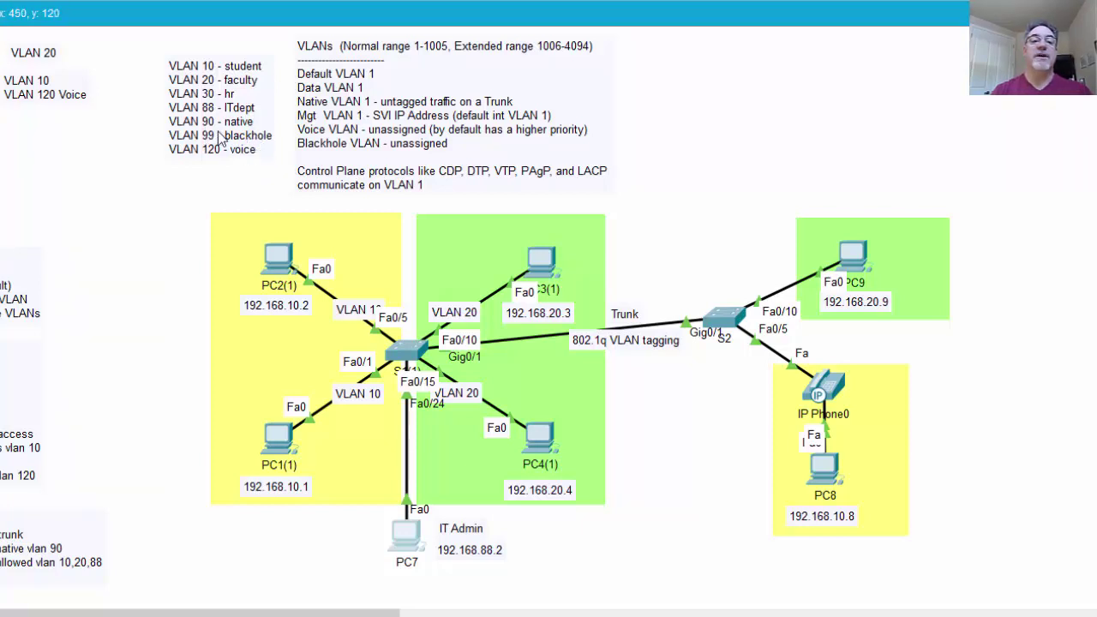
- In S1's CLI exit interface mode, then enter vlan 90 and name native
{"action": "left_click", "coordinate": [407, 353]}
{"action": "key", "text": "Return"}
{"action": "key", "text": "Return"}
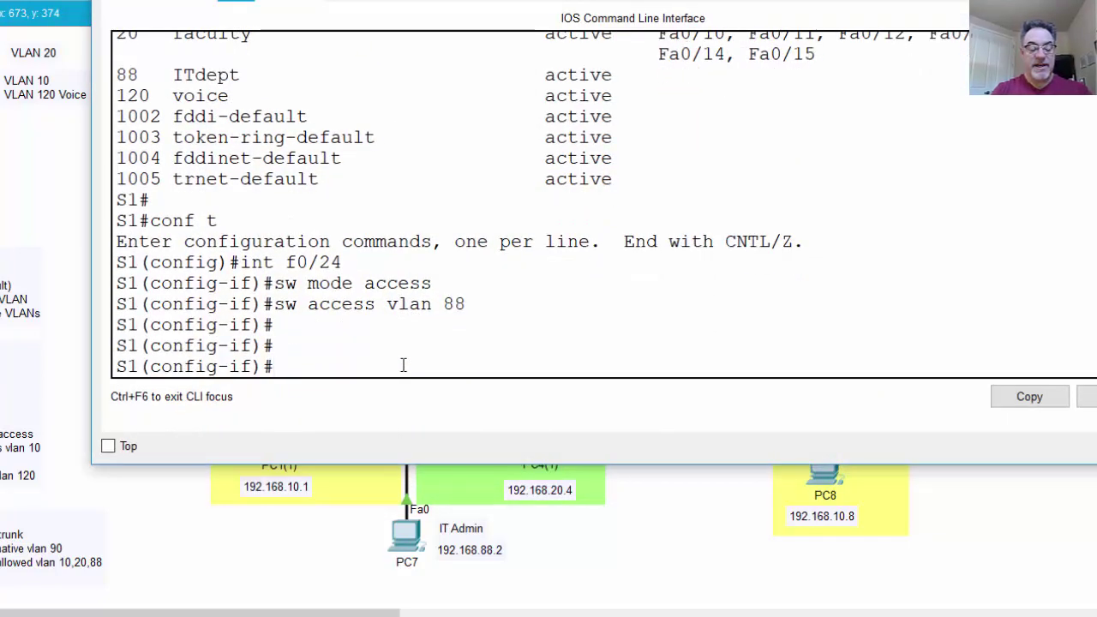
{"action": "type", "text": "exit"}
{"action": "key", "text": "Return"}
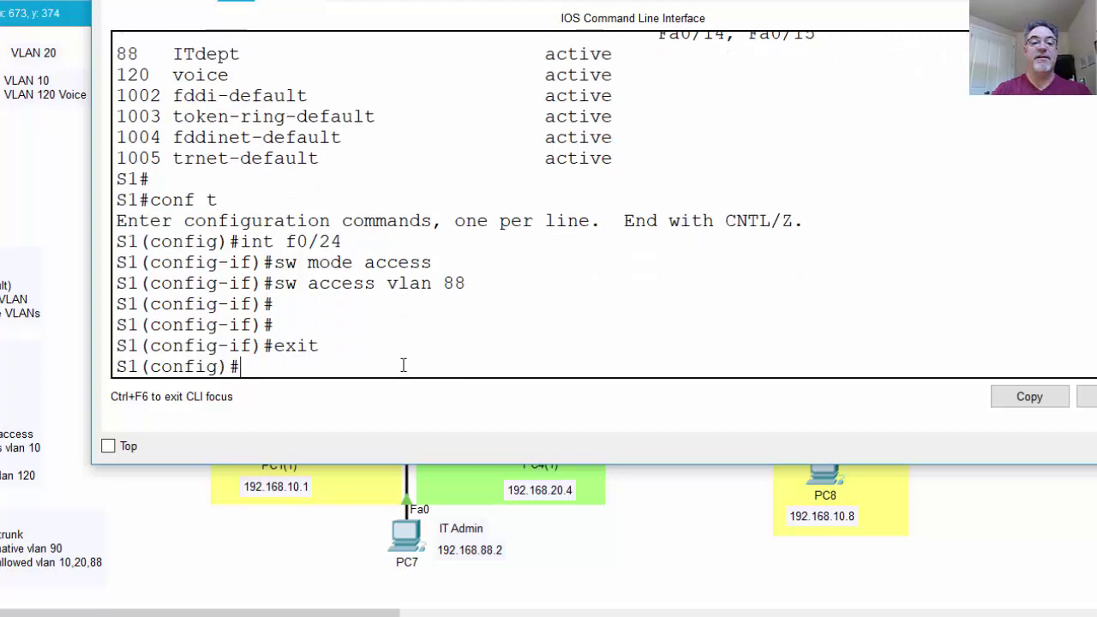
{"action": "type", "text": "vlan"}
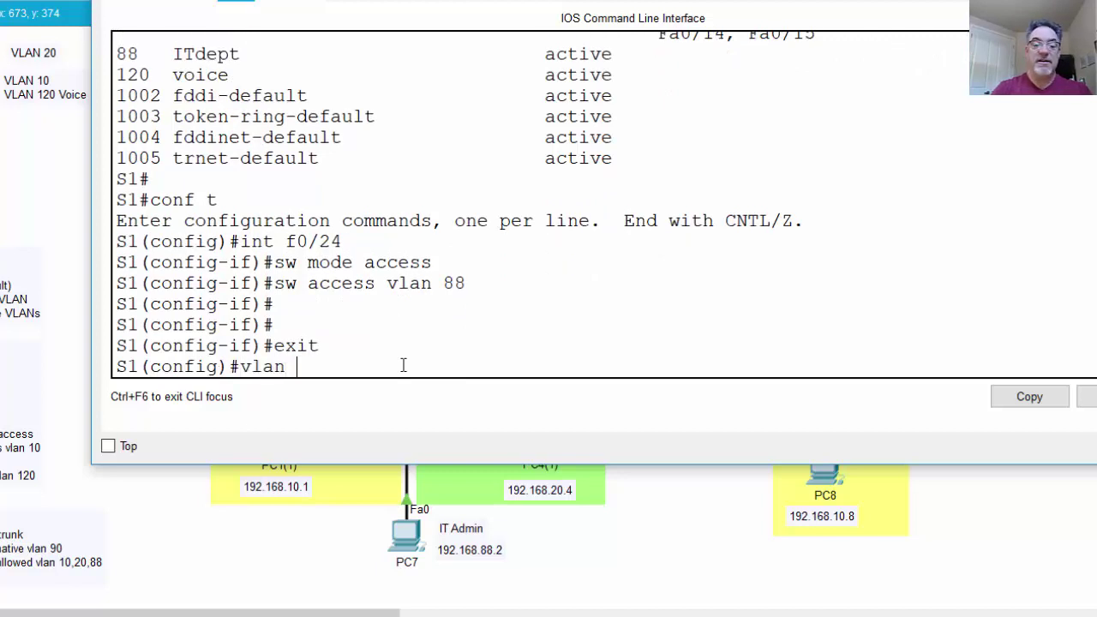
{"action": "type", "text": " 90"}
{"action": "key", "text": "Return"}
{"action": "type", "text": "na"}
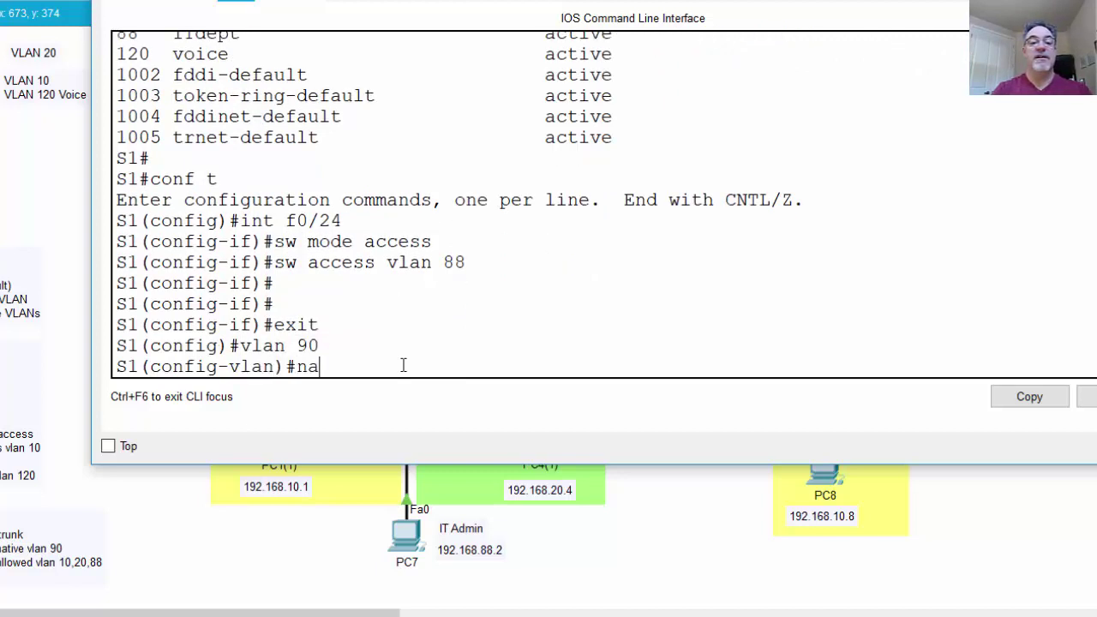
{"action": "type", "text": "me nati"}
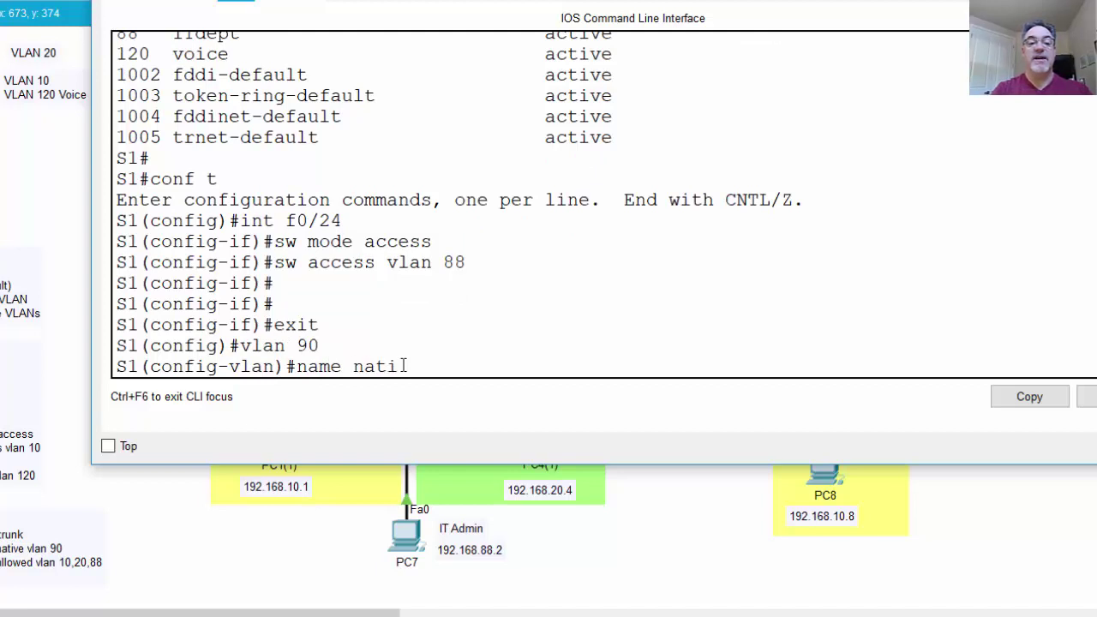
{"action": "type", "text": "ve"}
{"action": "key", "text": "Return"}
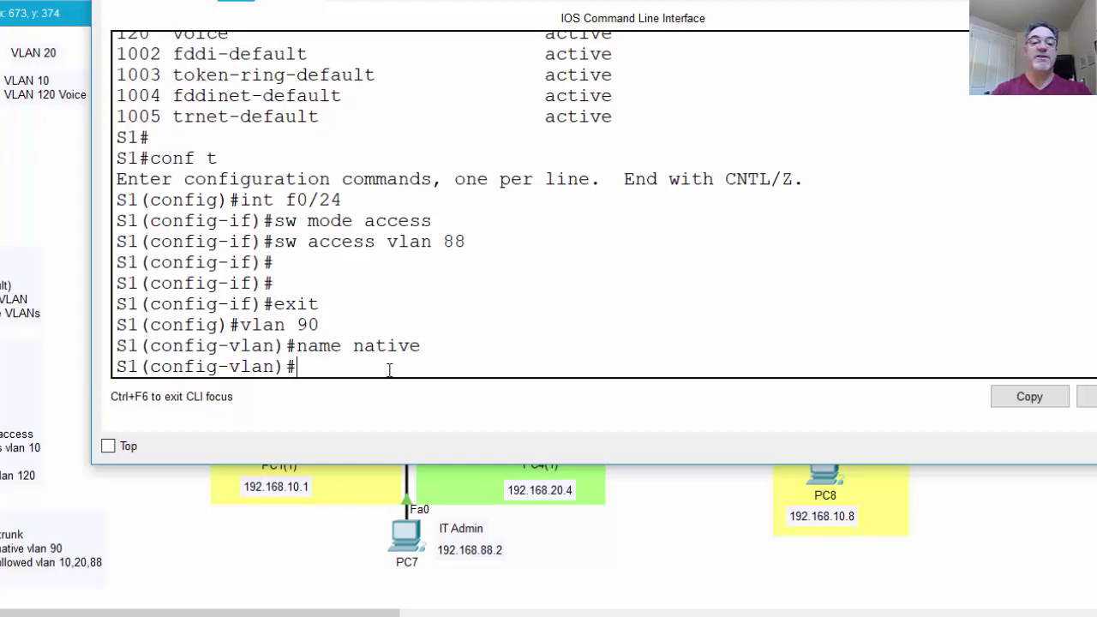
{"action": "key", "text": "Return"}
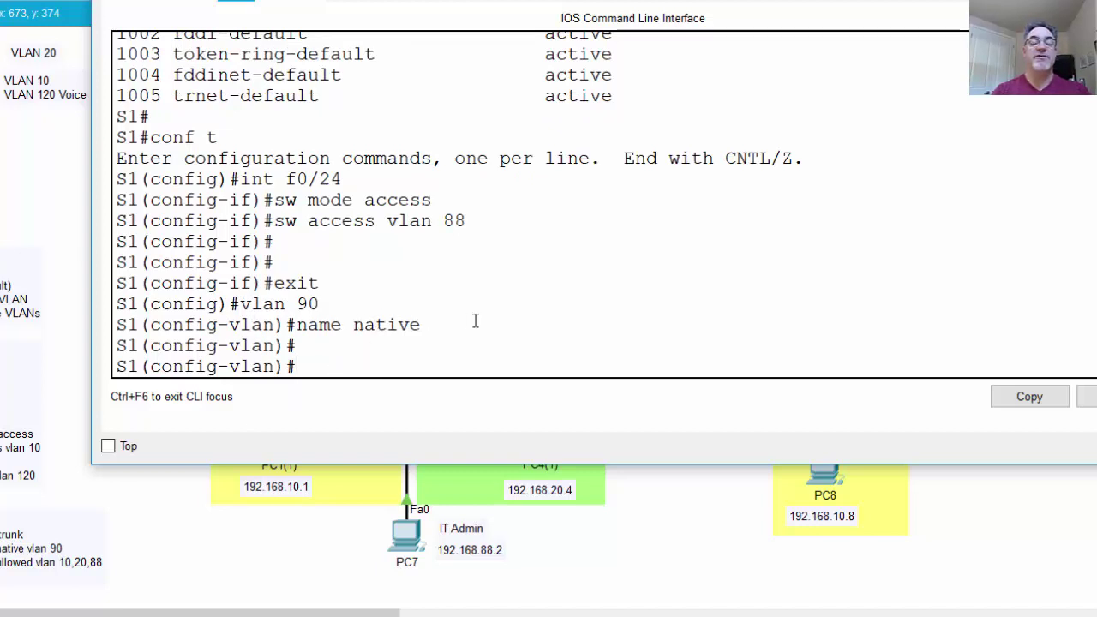
{"action": "left_click_drag", "start_coordinate": [480, 4], "coordinate": [916, 22]}
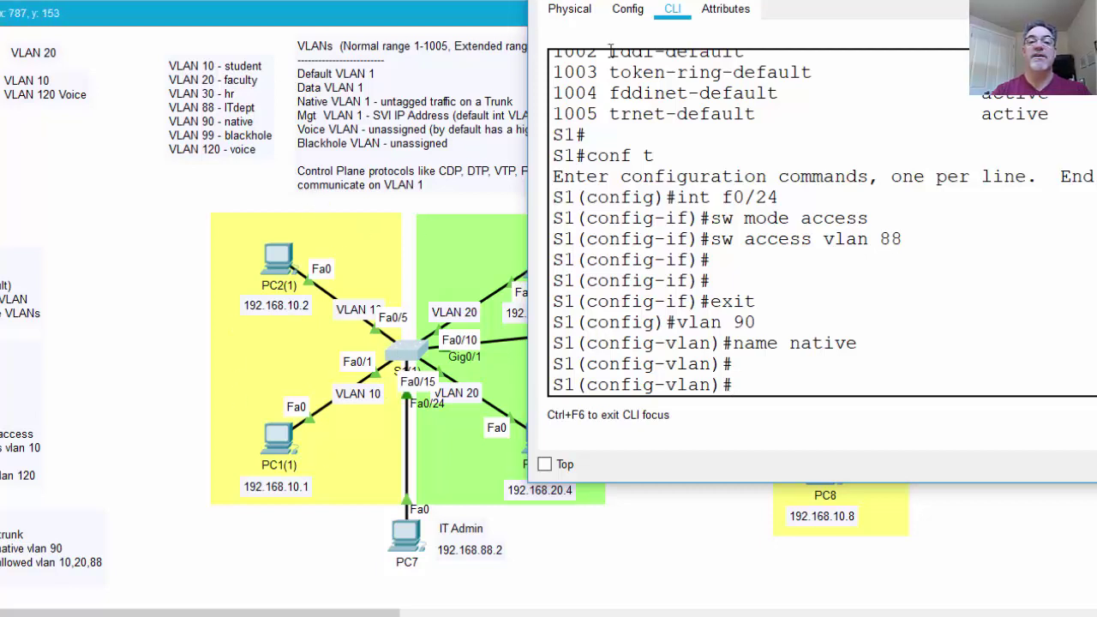
{"action": "left_click_drag", "start_coordinate": [771, 4], "coordinate": [427, 599]}
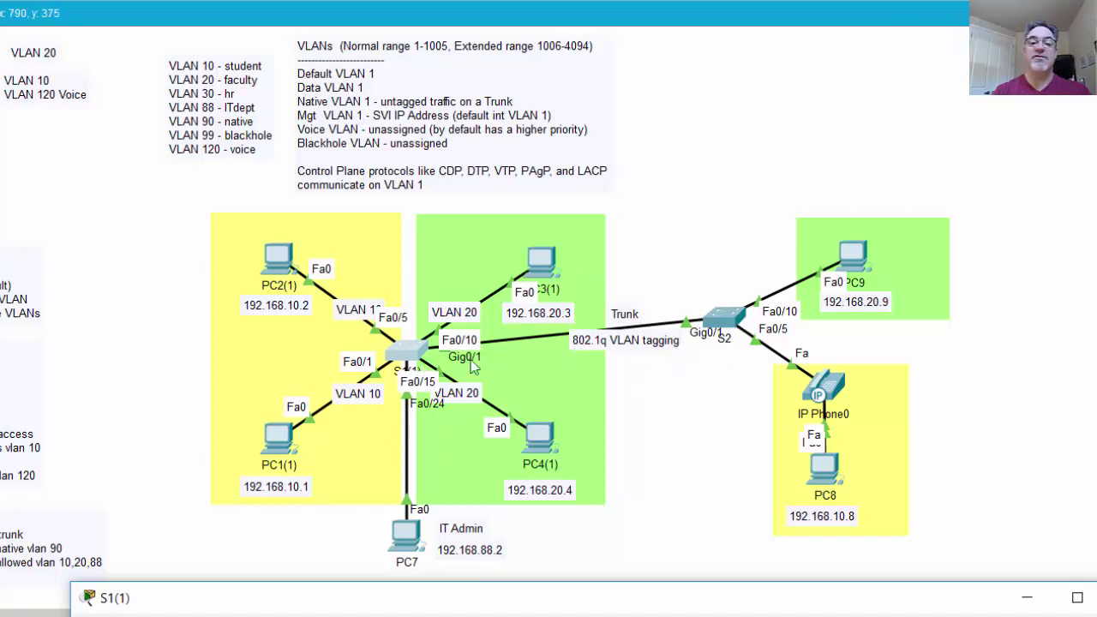
- Under int g0/1 on S1, enter sw mode trunk and sw trunk native vlan 90
{"action": "double_click", "coordinate": [583, 598]}
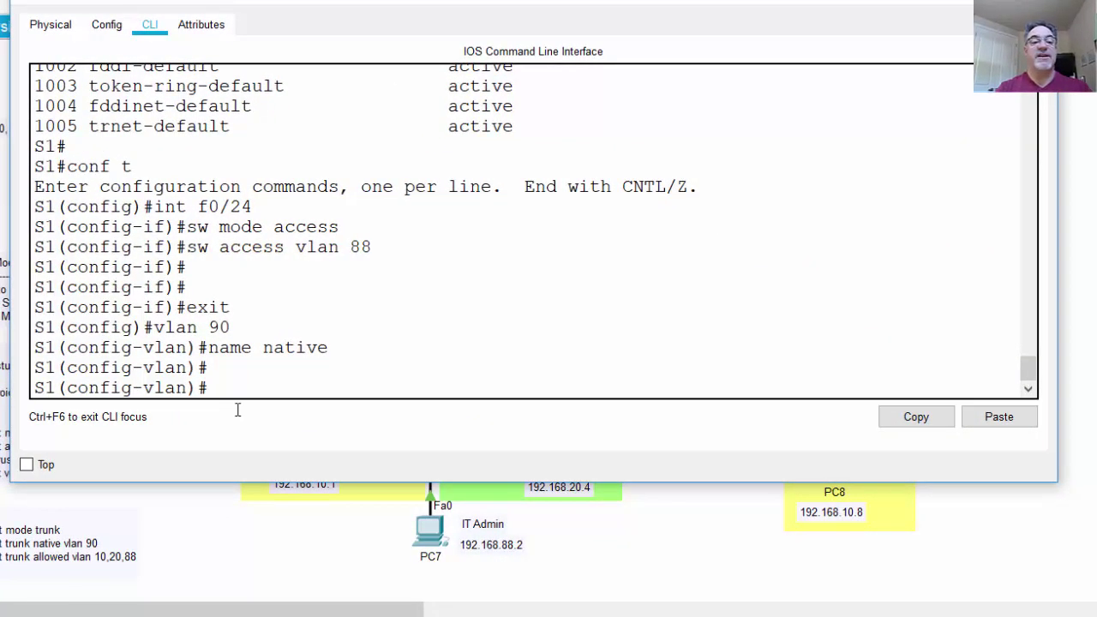
{"action": "key", "text": "Return"}
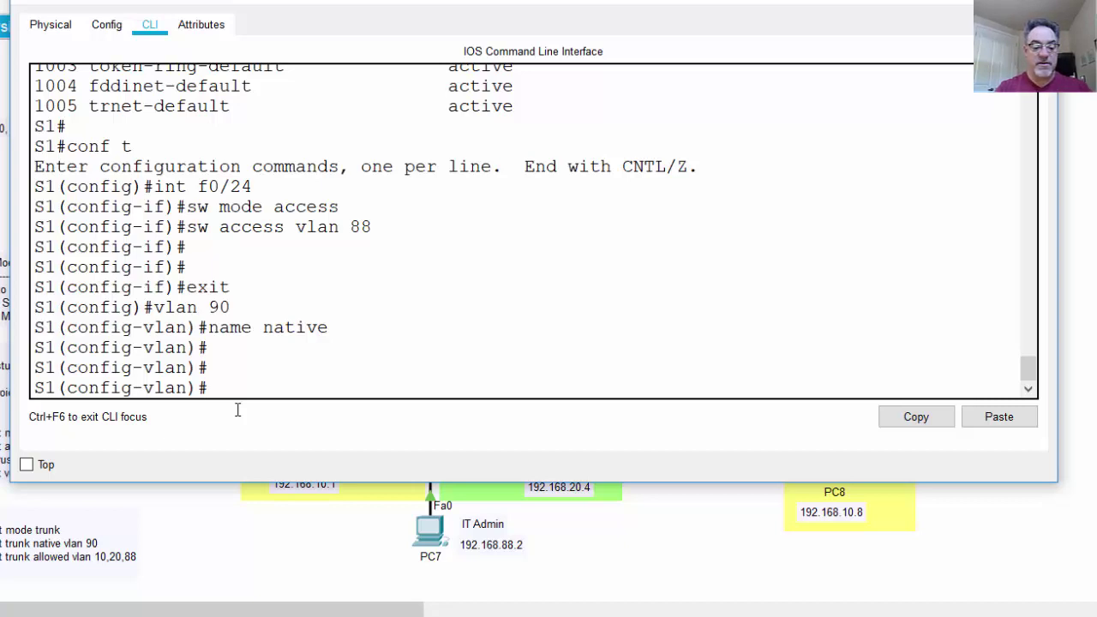
{"action": "type", "text": "int g0"}
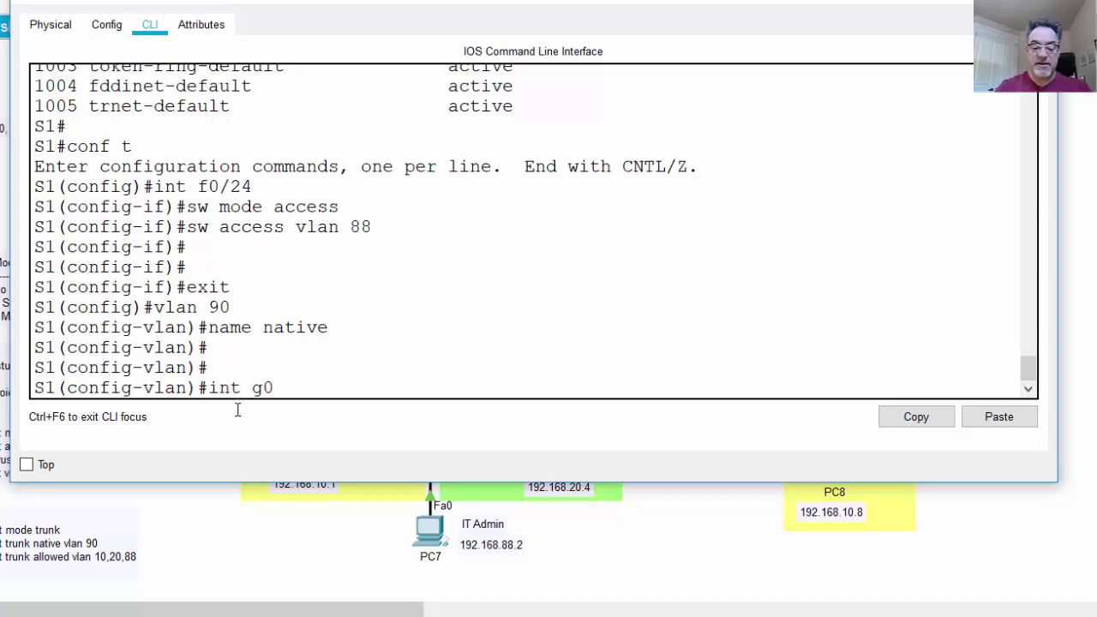
{"action": "type", "text": "/1"}
{"action": "key", "text": "Return"}
{"action": "key", "text": "Return"}
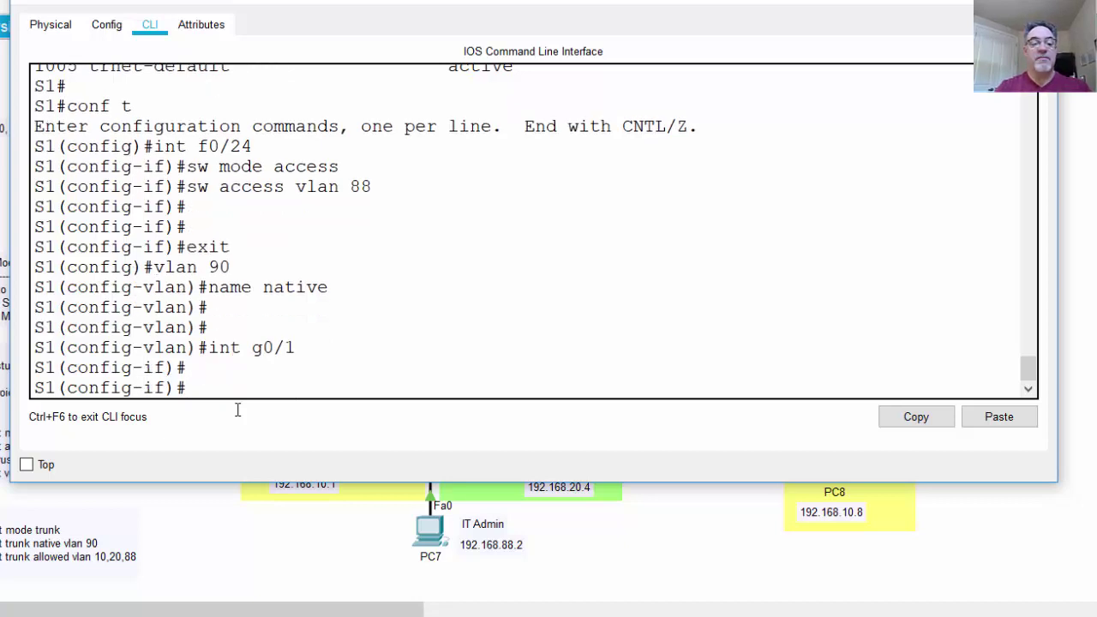
{"action": "type", "text": "sw mode"}
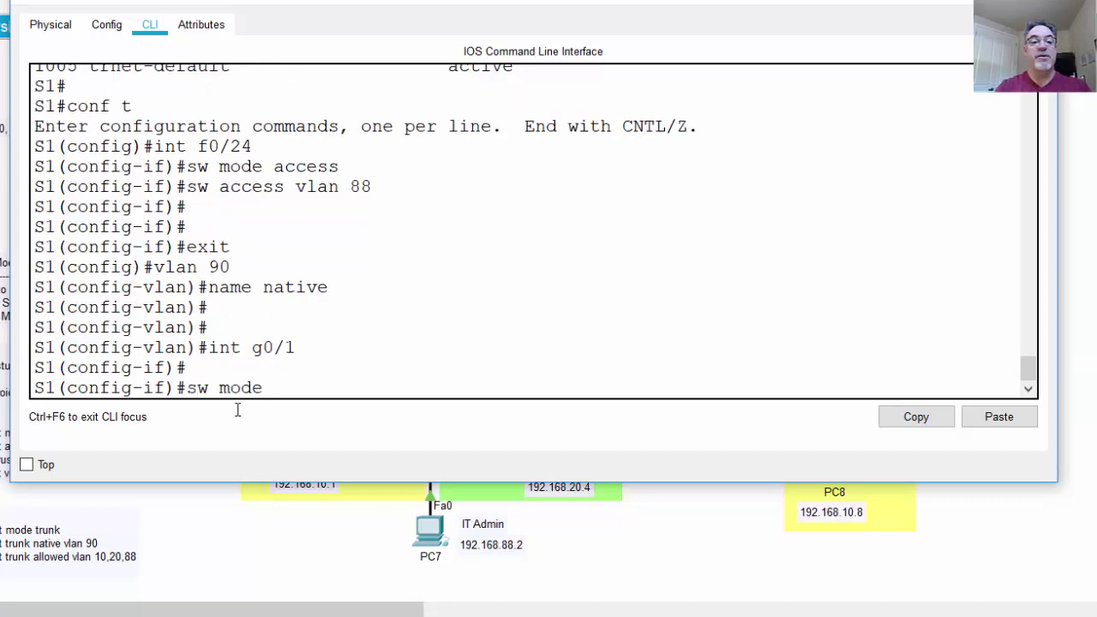
{"action": "type", "text": " trunk"}
{"action": "key", "text": "Return"}
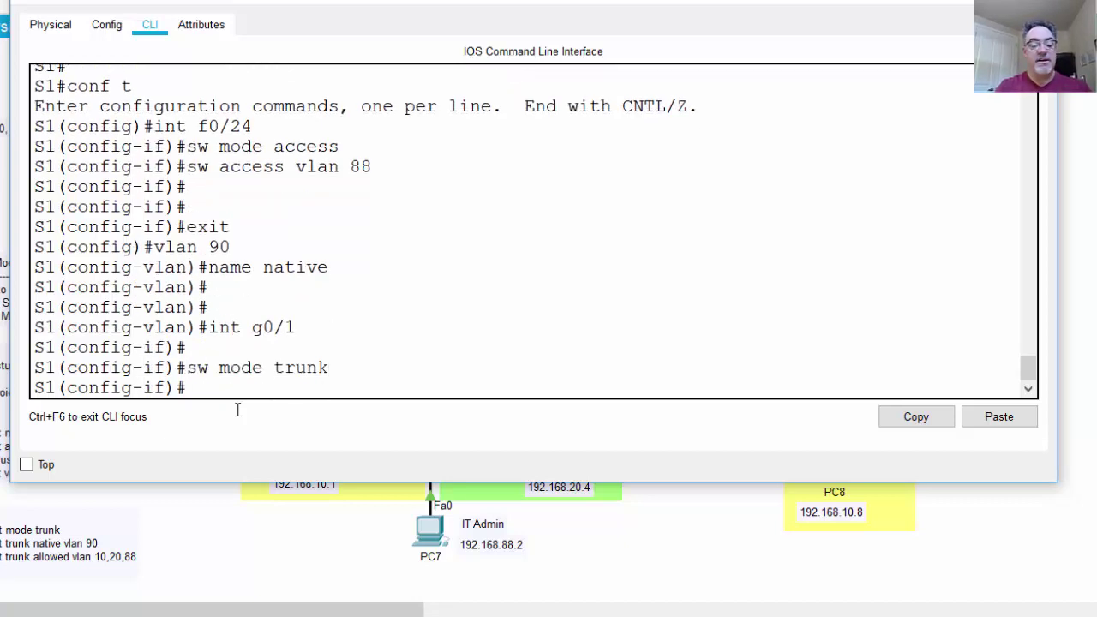
{"action": "type", "text": "sw"}
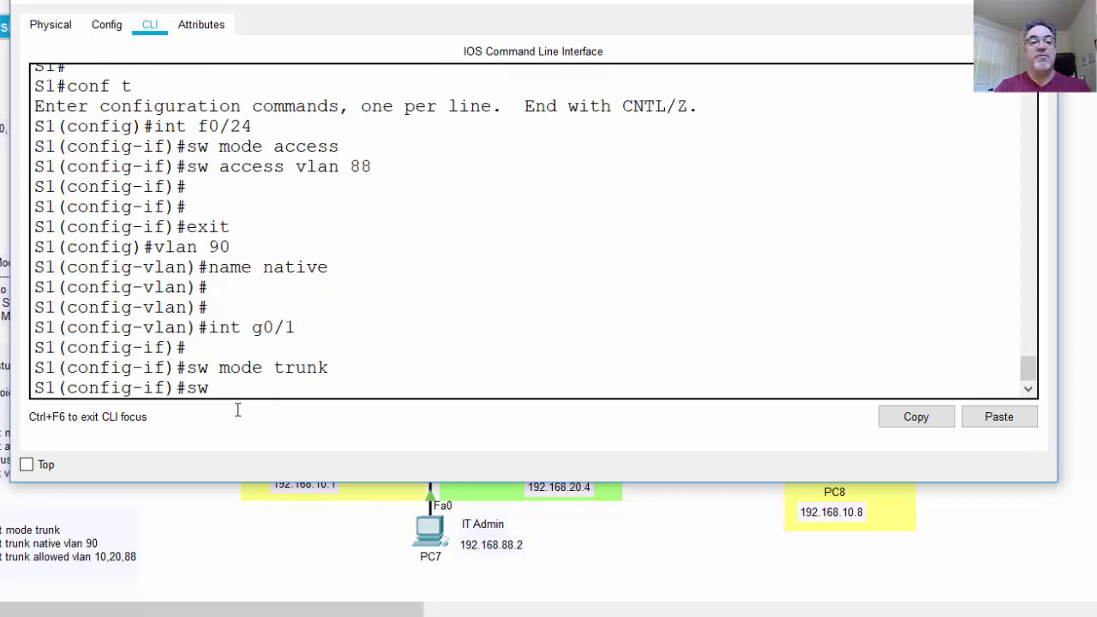
{"action": "type", "text": " trunk na"}
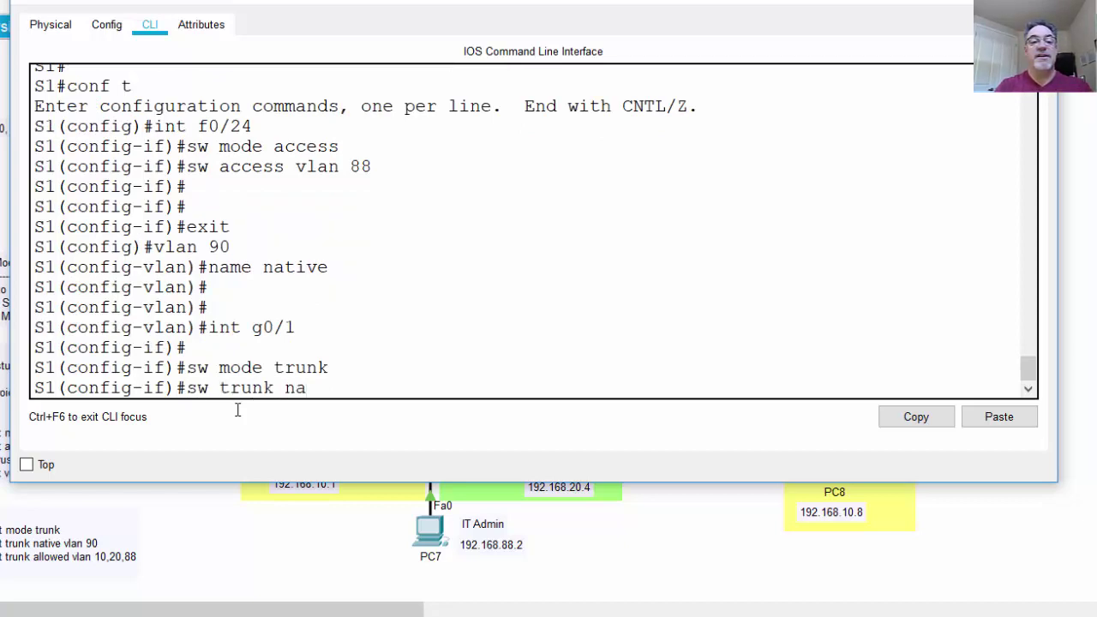
{"action": "type", "text": "tive vlan 90"}
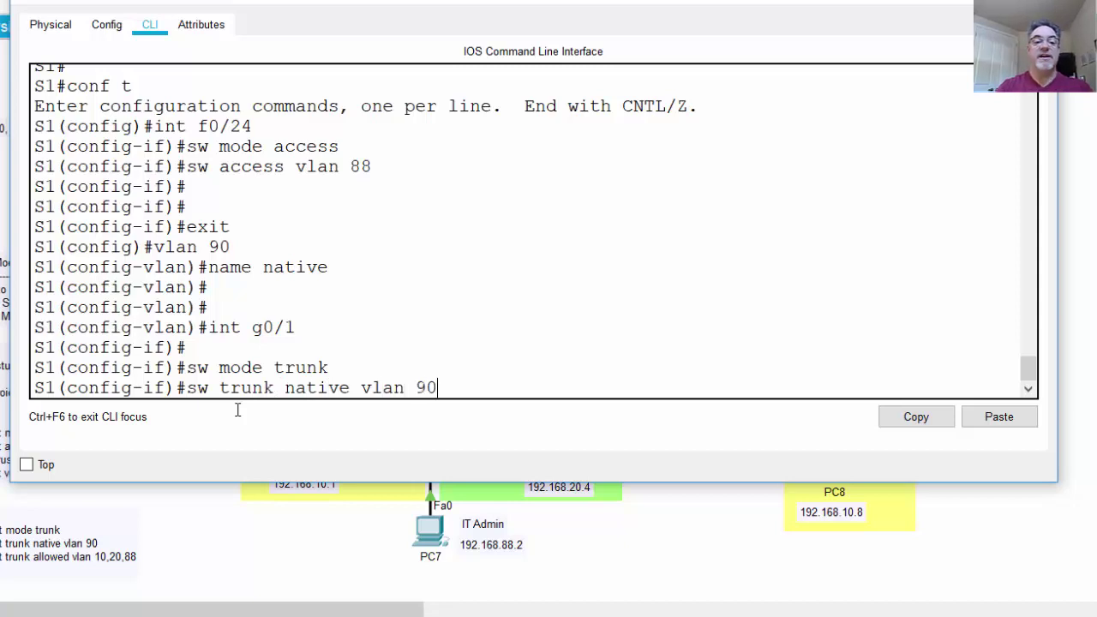
{"action": "key", "text": "Return"}
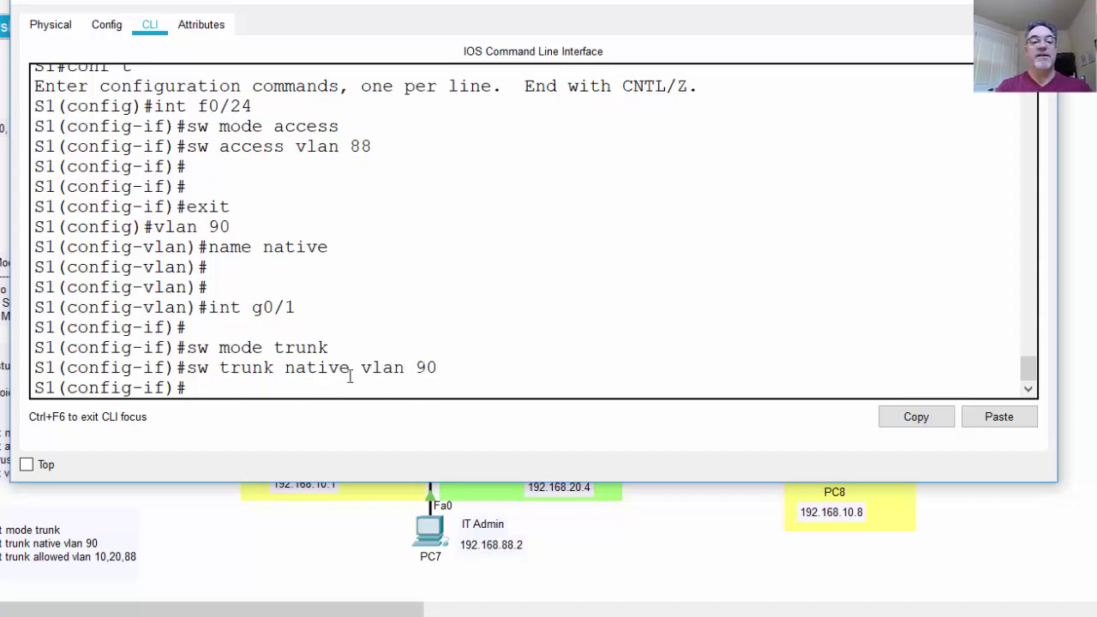
{"action": "left_click_drag", "start_coordinate": [276, 370], "coordinate": [432, 380]}
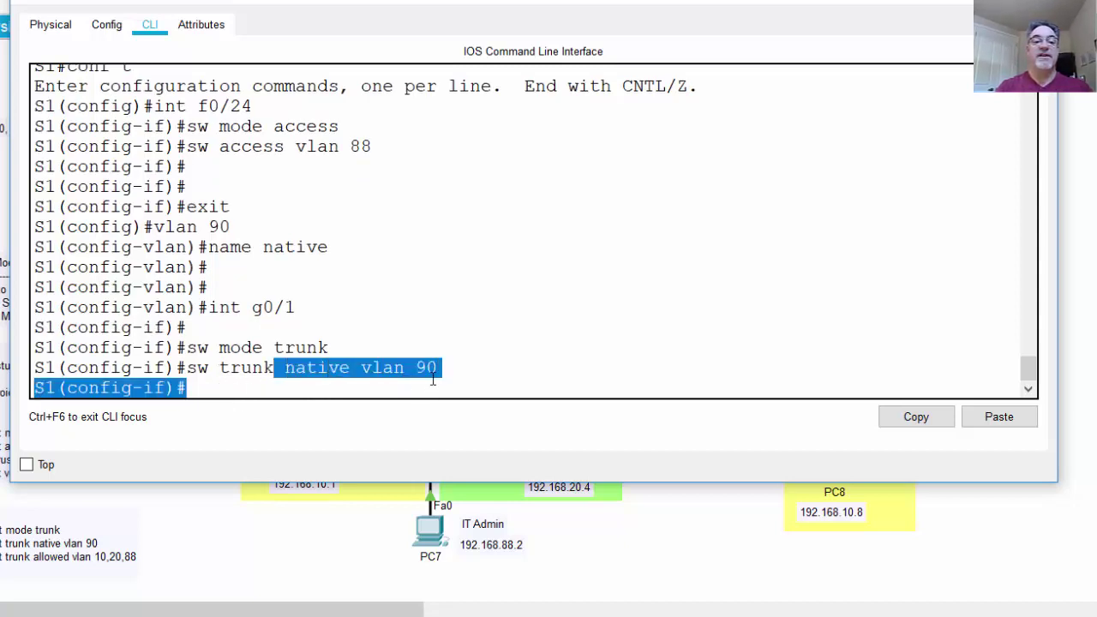
{"action": "left_click", "coordinate": [441, 383]}
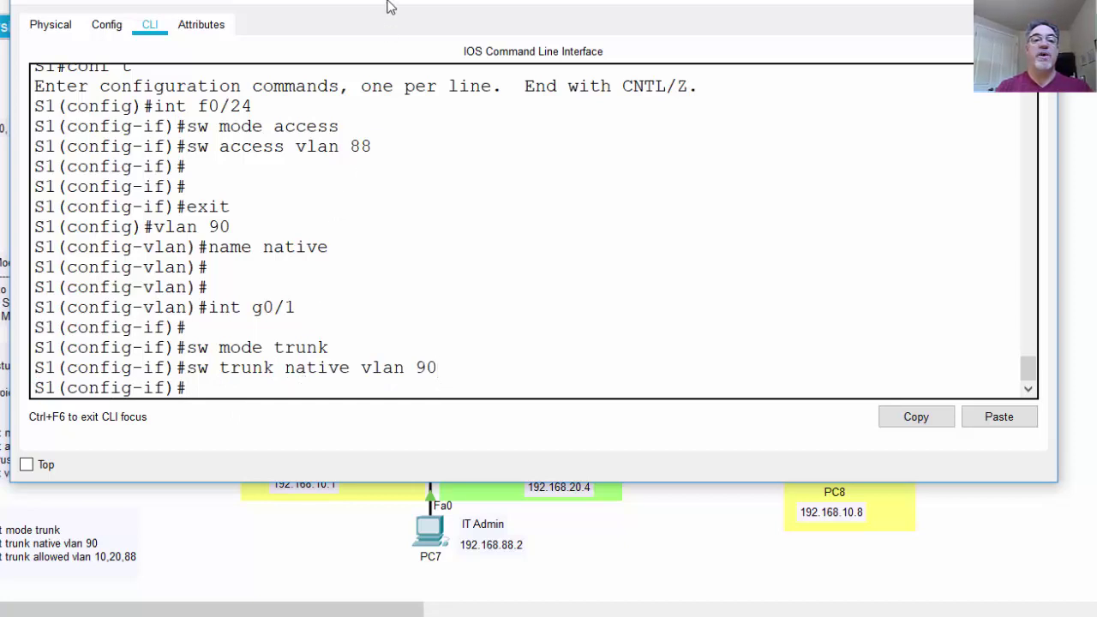
{"action": "left_click_drag", "start_coordinate": [390, 7], "coordinate": [399, 2]}
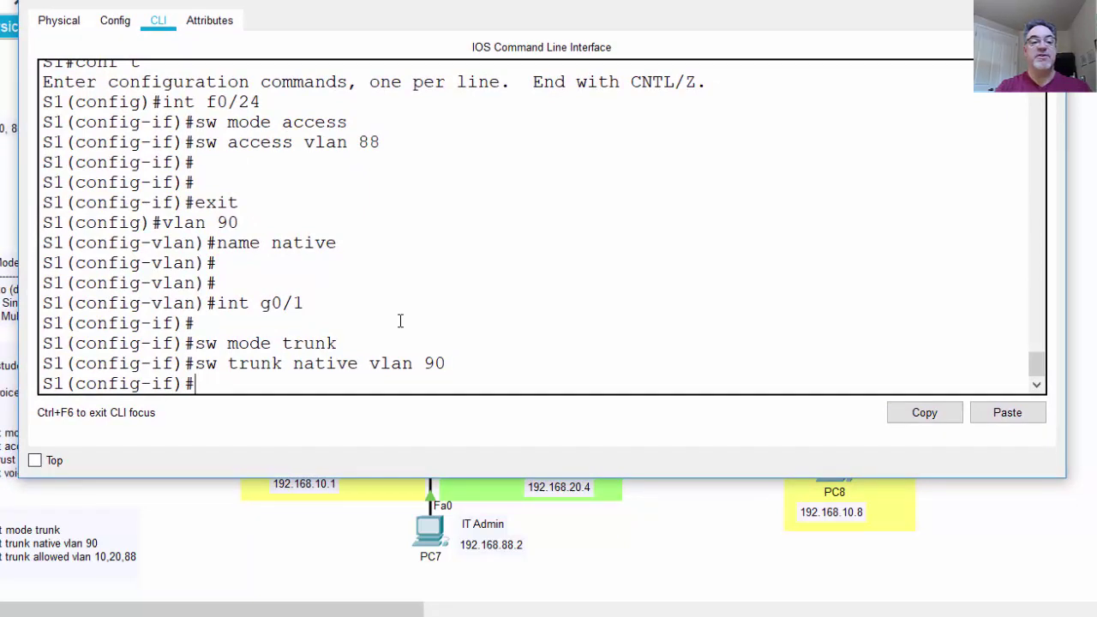
- Restrict S1's g0/1 trunk to VLANs 10, 20 and 88 with 'sw trunk allowed vlan'
{"action": "type", "text": "w t"}
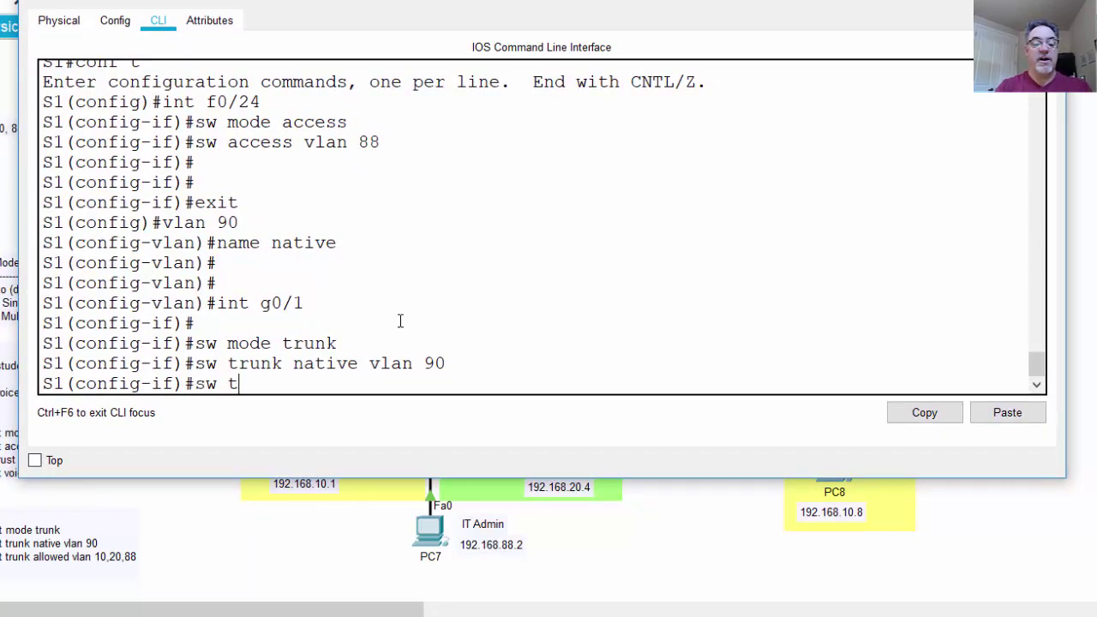
{"action": "type", "text": "urunk allo"}
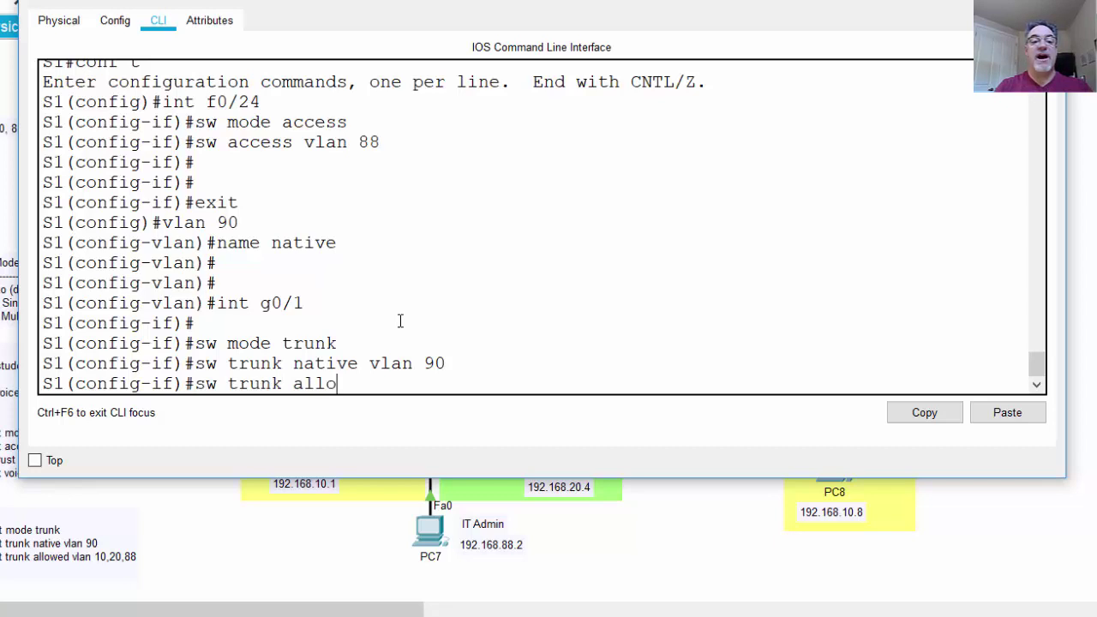
{"action": "type", "text": "wed"}
{"action": "key", "text": "BackSpace"}
{"action": "key", "text": "BackSpace"}
{"action": "key", "text": "BackSpace"}
{"action": "type", "text": "w"}
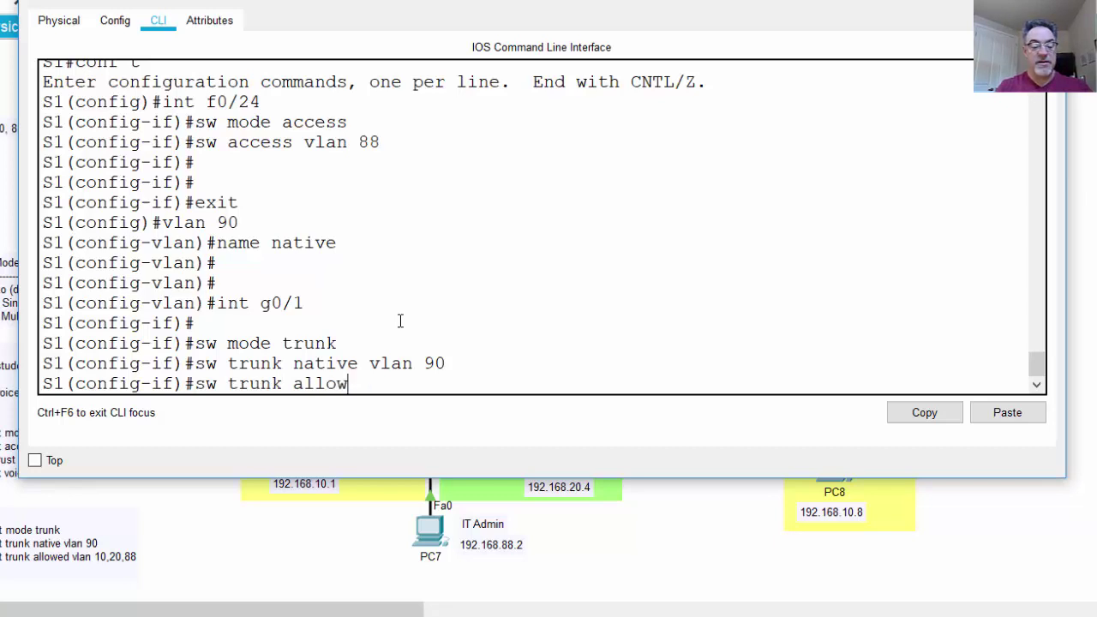
{"action": "type", "text": "ed vlan"}
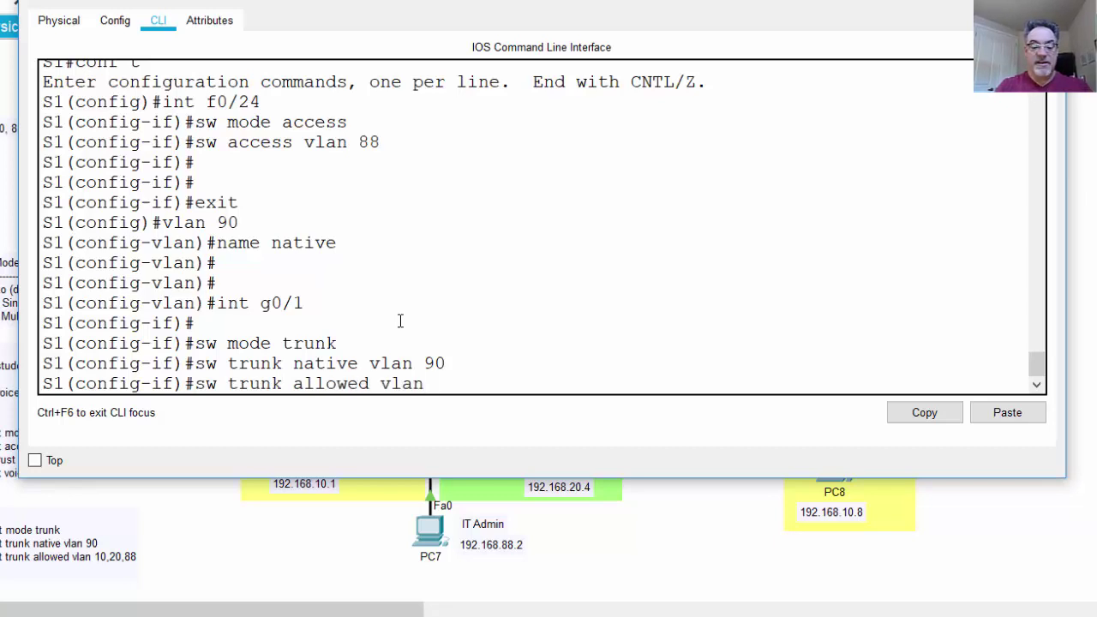
{"action": "type", "text": " 10,20"}
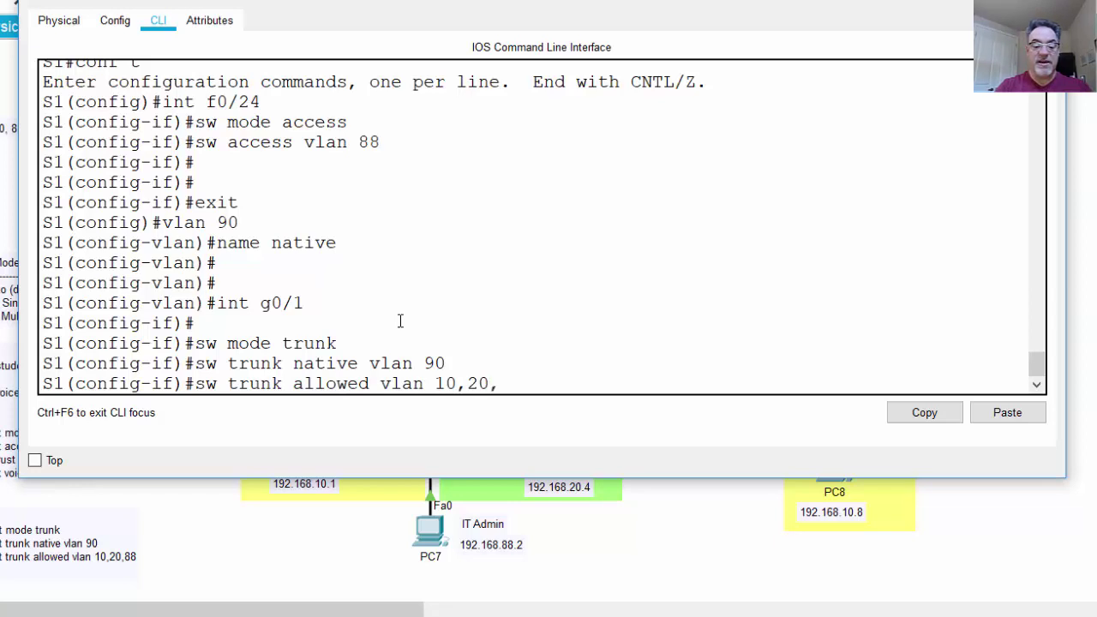
{"action": "type", "text": ",88"}
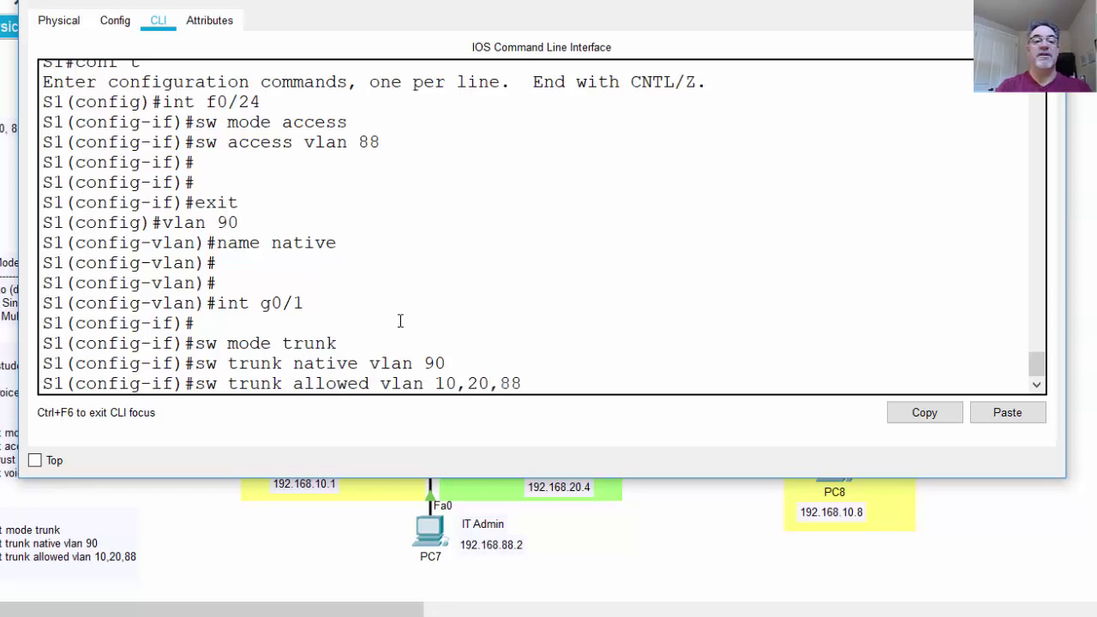
{"action": "key", "text": "Return"}
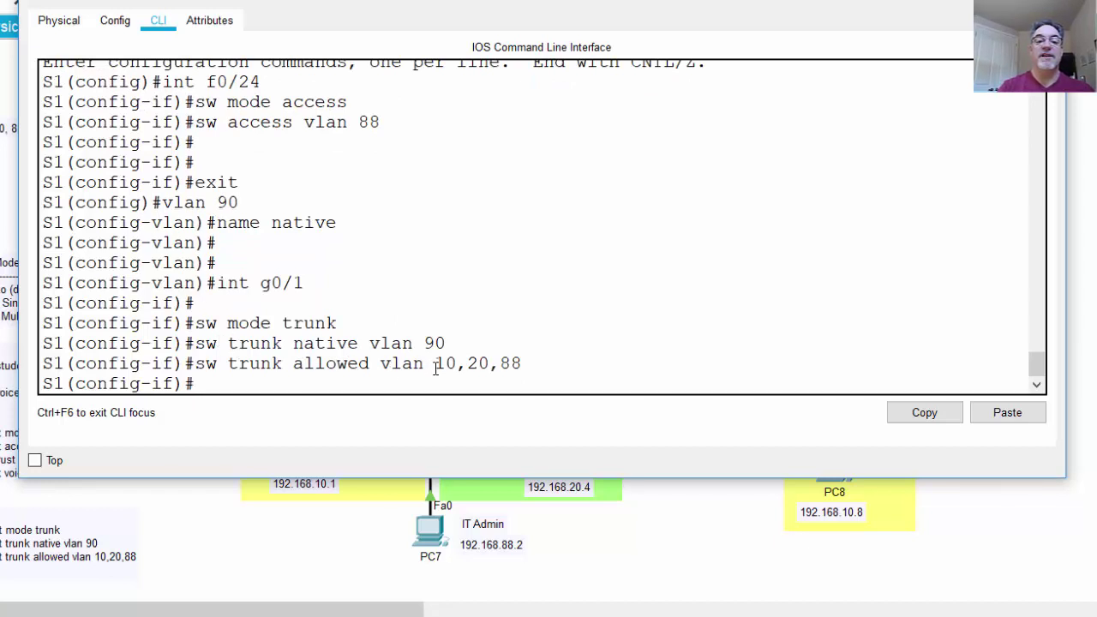
- Point out the allowed VLAN list and native VLAN 90 command, then close S1's console
{"action": "left_click_drag", "start_coordinate": [436, 364], "coordinate": [523, 369]}
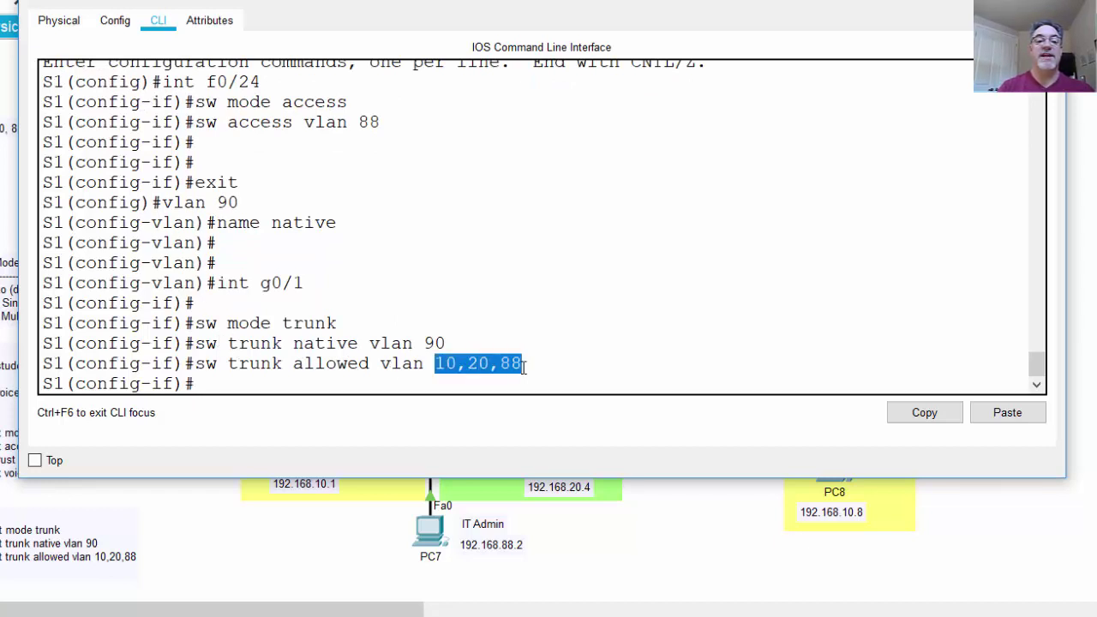
{"action": "left_click", "coordinate": [378, 375]}
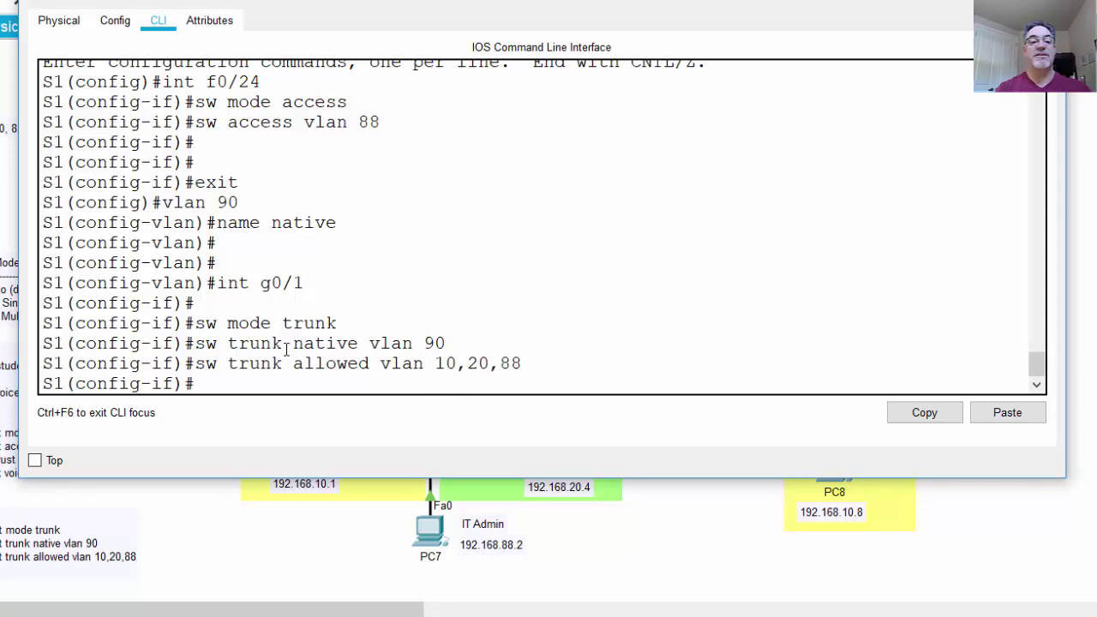
{"action": "left_click_drag", "start_coordinate": [196, 347], "coordinate": [459, 347]}
{"action": "left_click", "coordinate": [457, 368]}
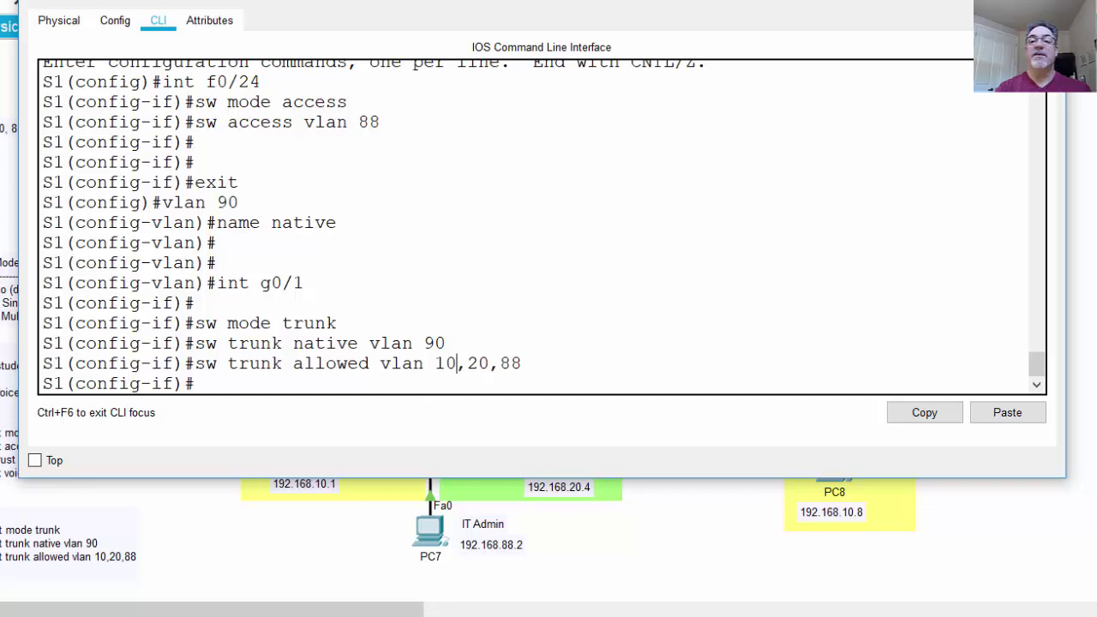
{"action": "left_click", "coordinate": [522, 493]}
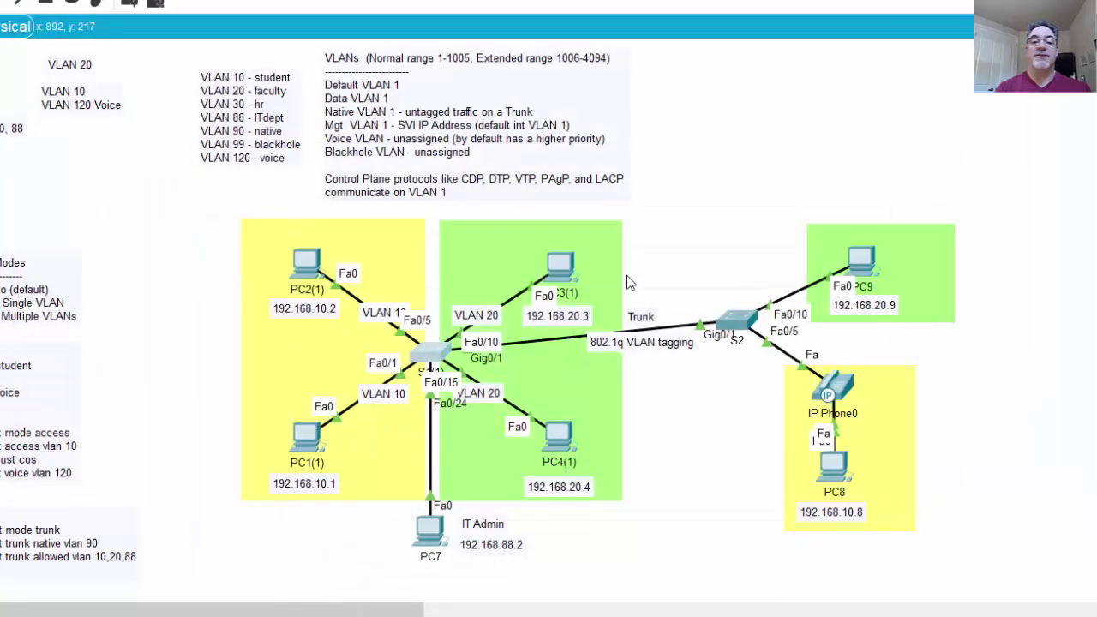
- Open S2's console widened and highlight the new native VLAN mismatch message
{"action": "left_click", "coordinate": [739, 327]}
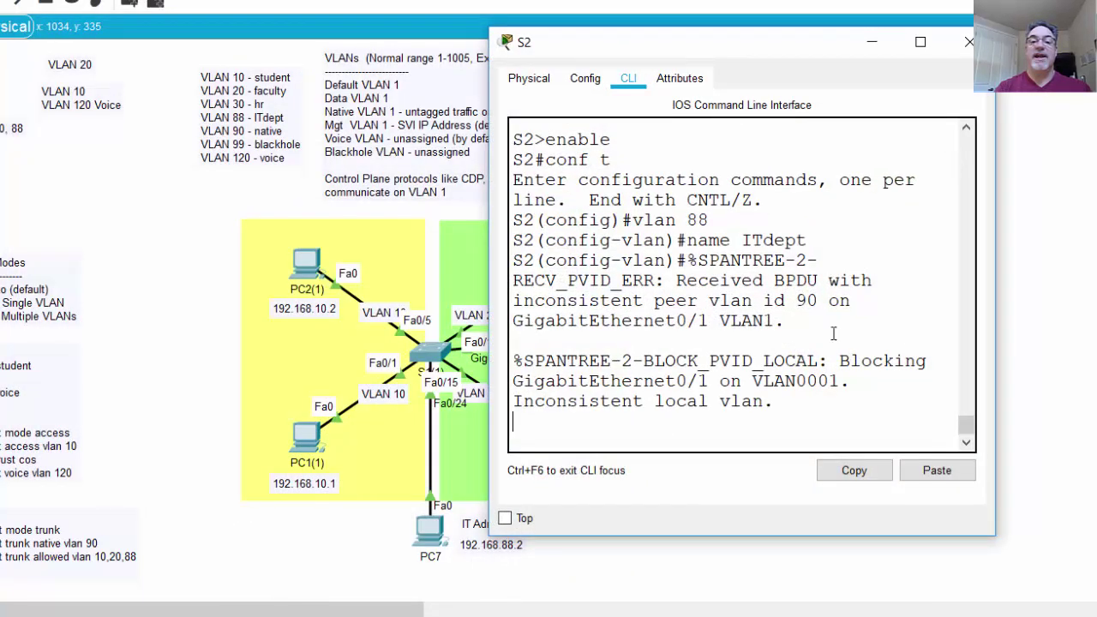
{"action": "left_click_drag", "start_coordinate": [483, 248], "coordinate": [2, 248]}
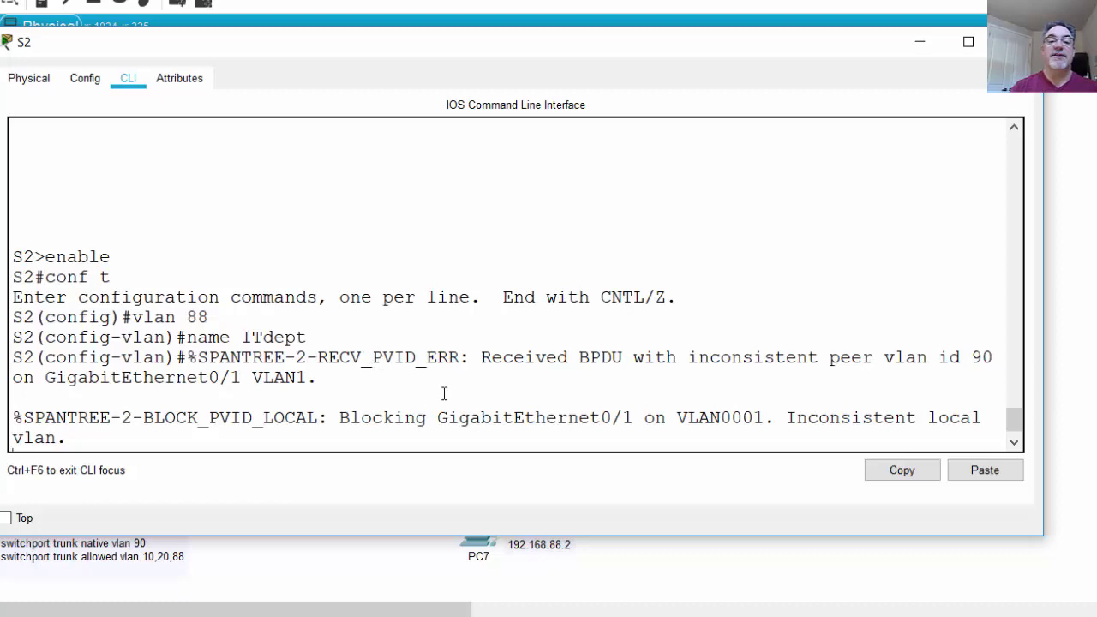
{"action": "left_click_drag", "start_coordinate": [590, 359], "coordinate": [609, 359]}
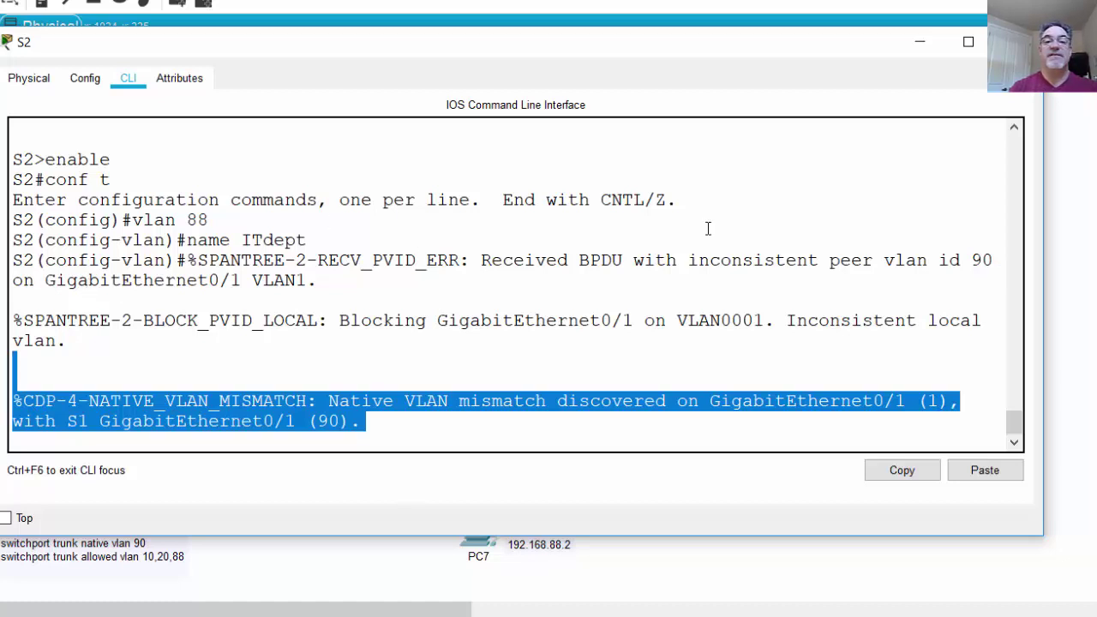
{"action": "left_click", "coordinate": [920, 41]}
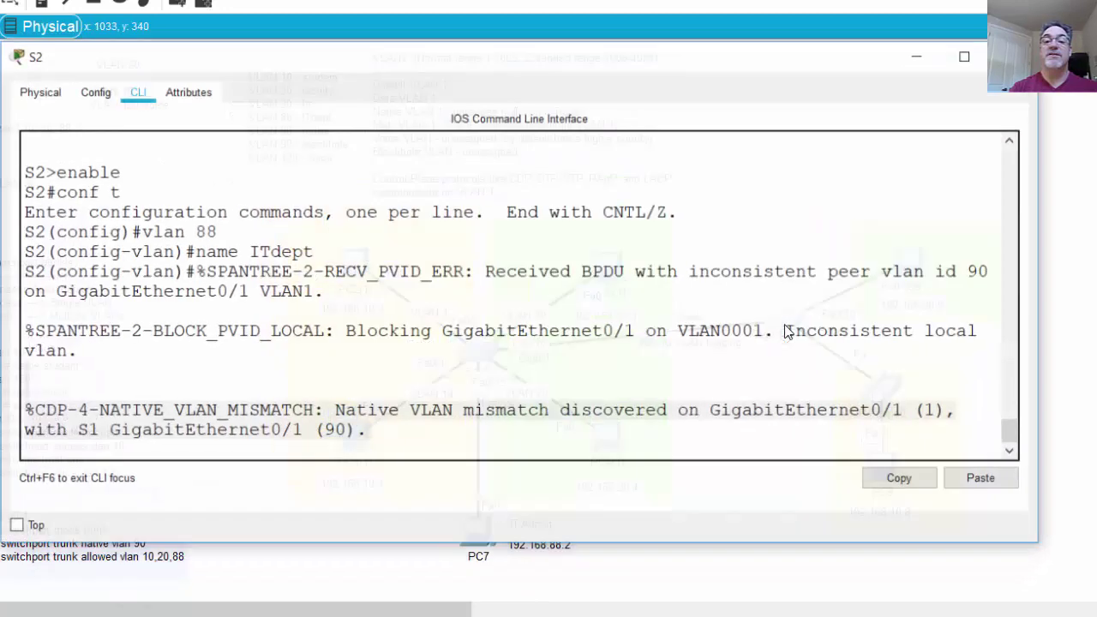
- Reopen S2's console and highlight the CDP native VLAN mismatch message
{"action": "left_click", "coordinate": [785, 326]}
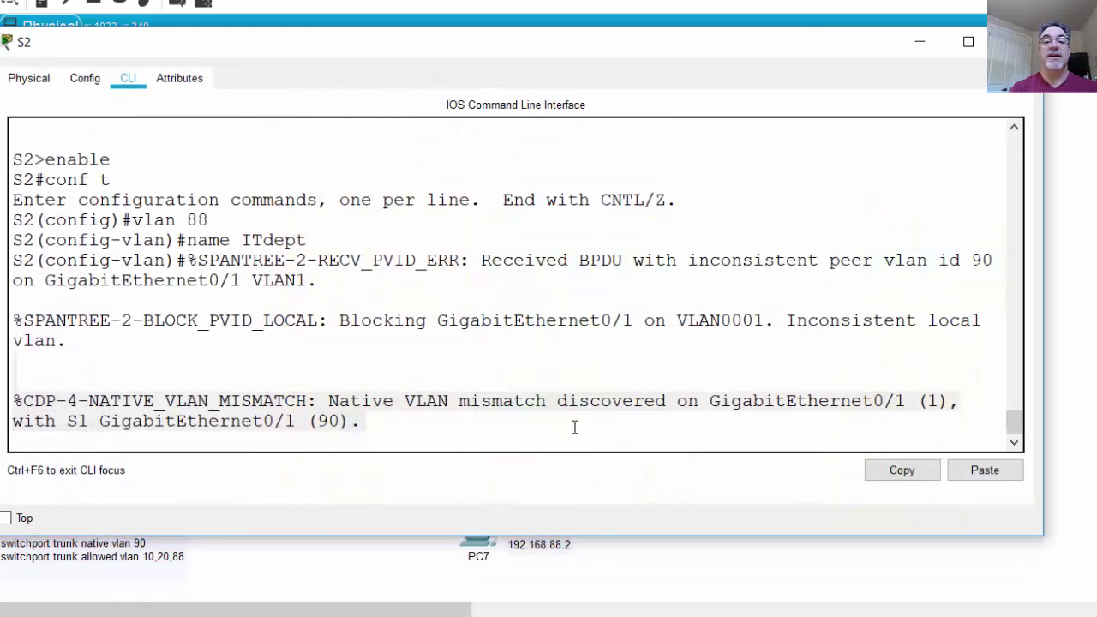
{"action": "left_click", "coordinate": [574, 426]}
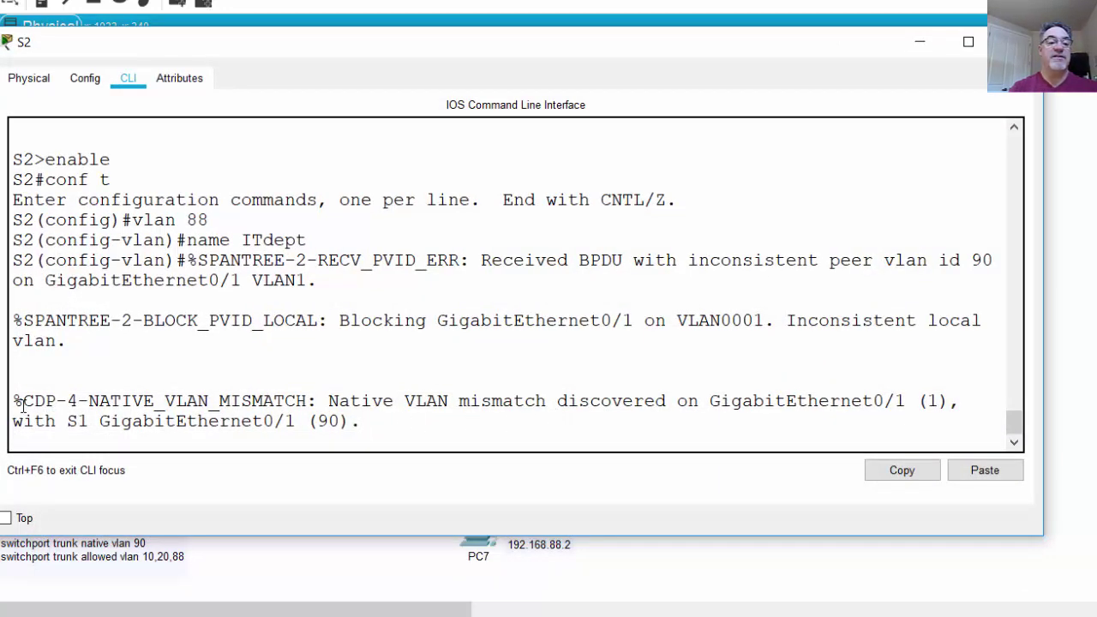
{"action": "left_click_drag", "start_coordinate": [23, 401], "coordinate": [56, 401]}
{"action": "left_click", "coordinate": [360, 409]}
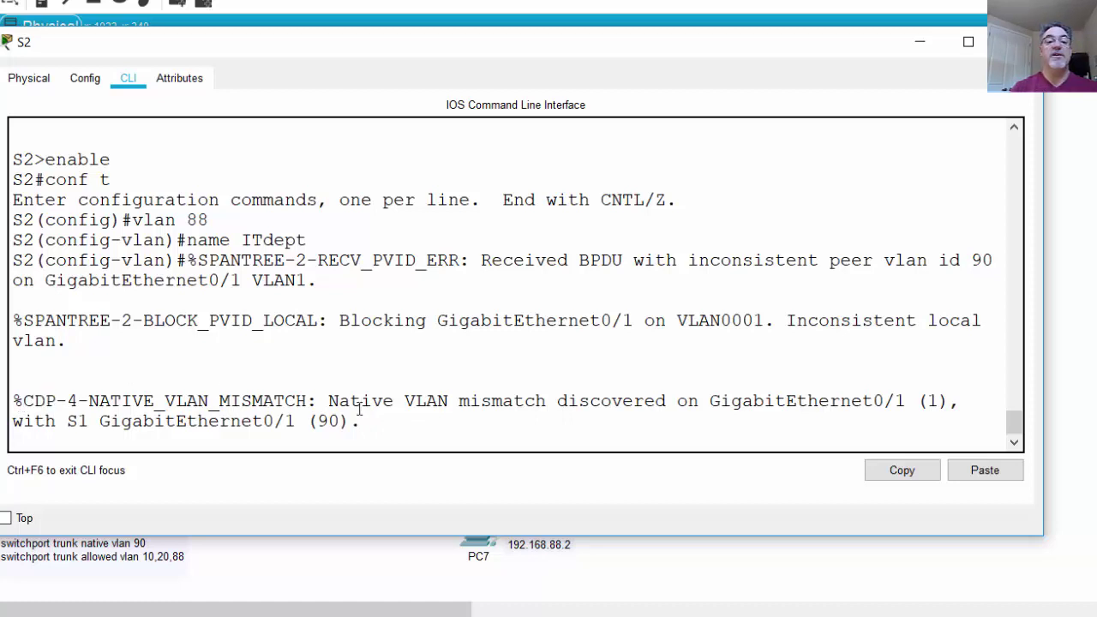
- Create VLAN 90 on S2 and name it native
{"action": "key", "text": "Return"}
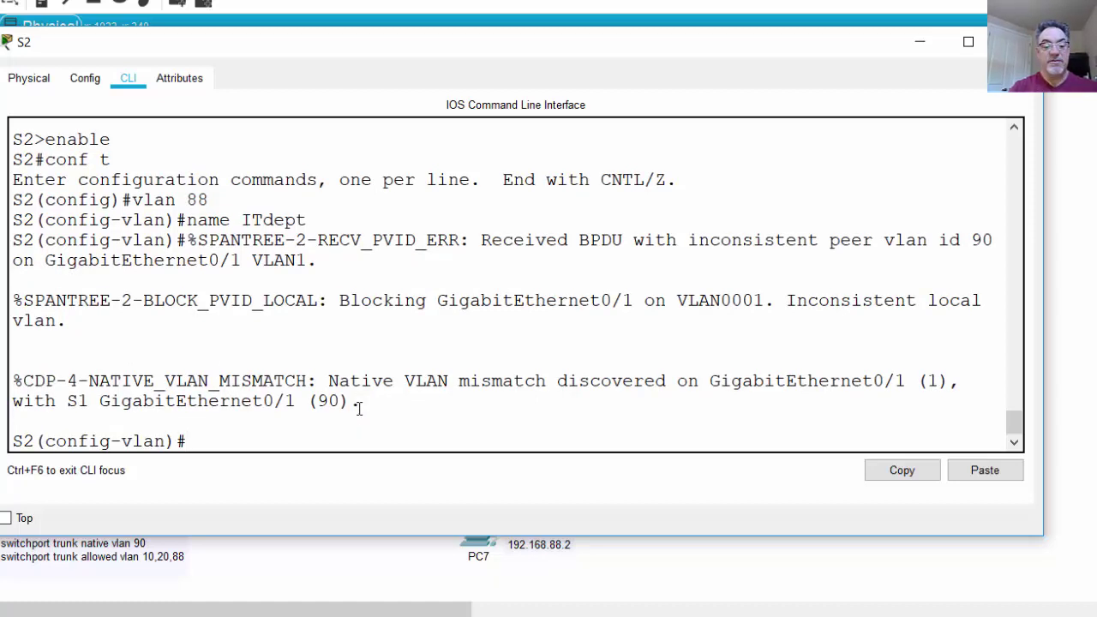
{"action": "type", "text": "vlan"}
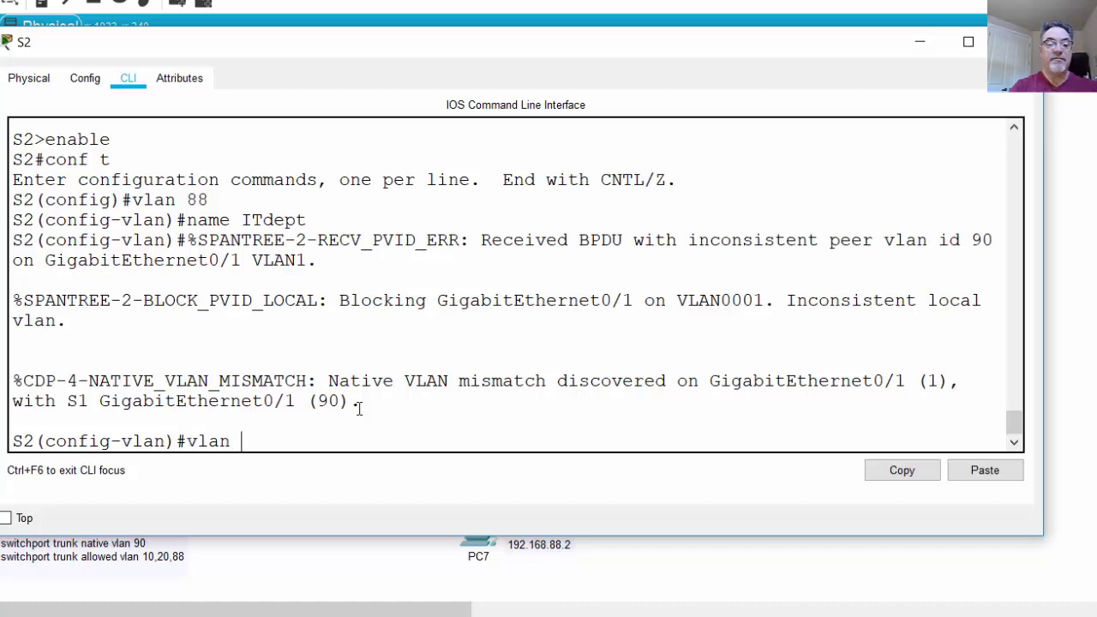
{"action": "type", "text": " 90"}
{"action": "key", "text": "Return"}
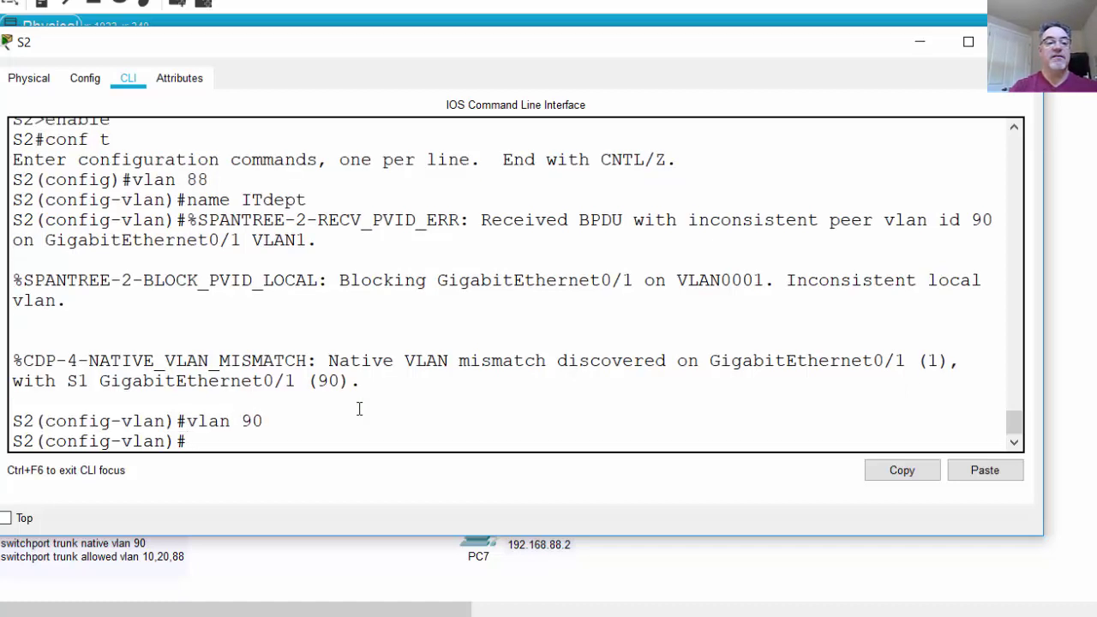
{"action": "type", "text": "name native"}
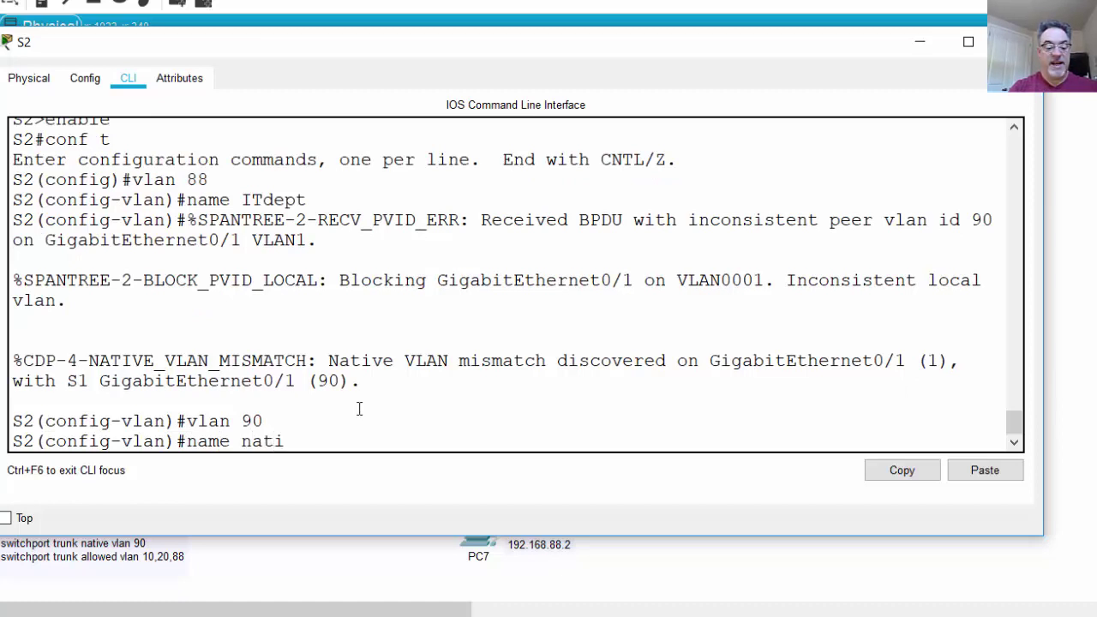
{"action": "key", "text": "Return"}
- Set native VLAN 90 on S2's interface g0/1
{"action": "type", "text": "int"}
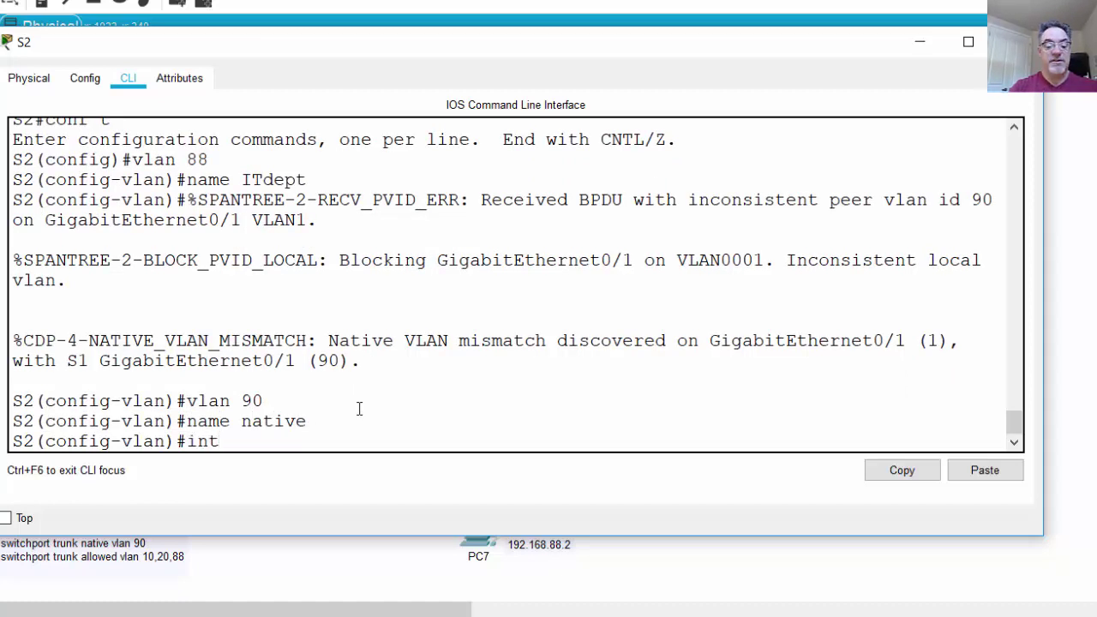
{"action": "type", "text": " g0/1"}
{"action": "key", "text": "Return"}
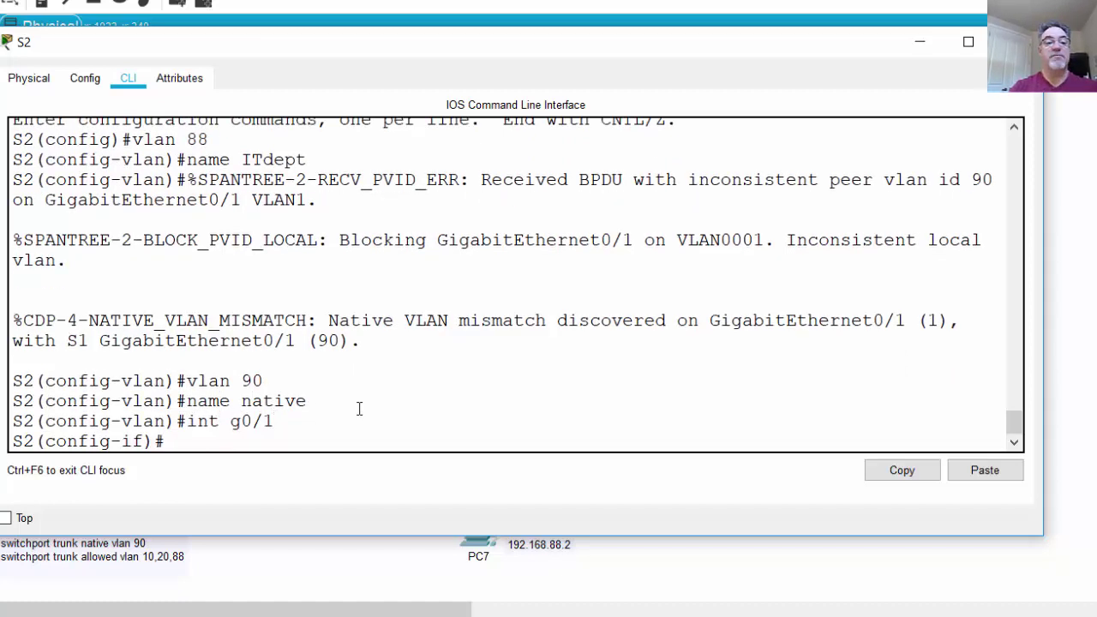
{"action": "key", "text": "Return"}
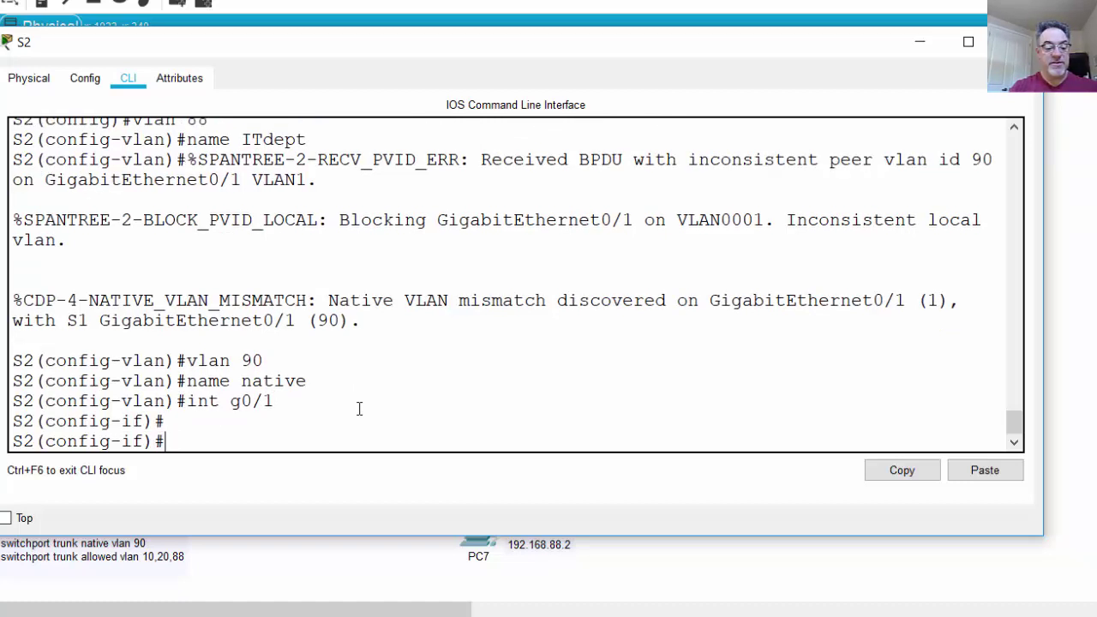
{"action": "type", "text": "sw trunk"}
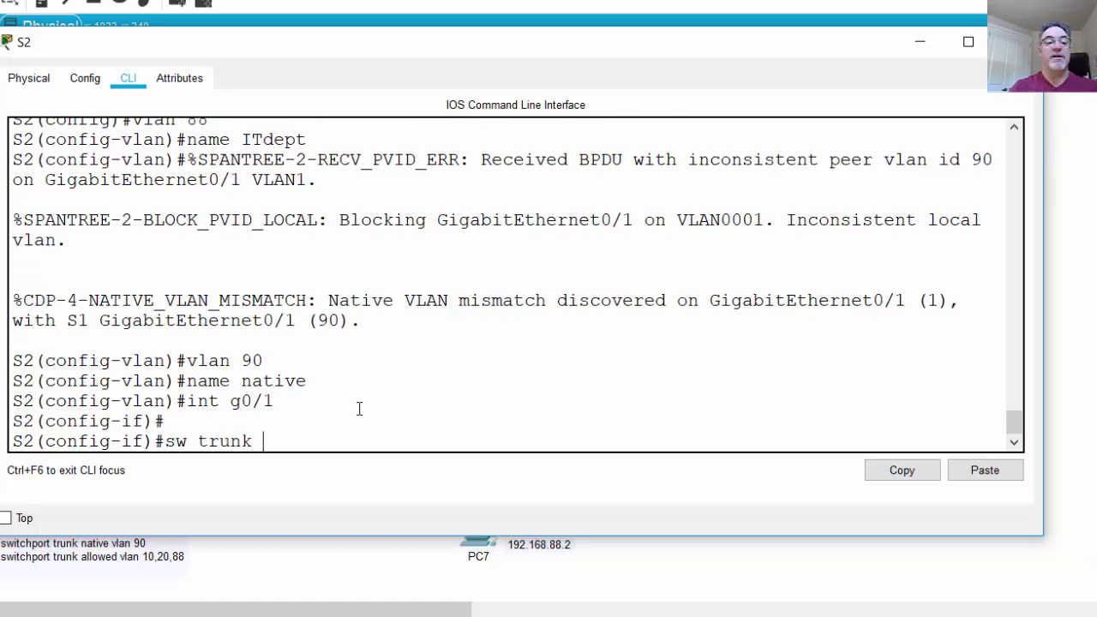
{"action": "type", "text": " native"}
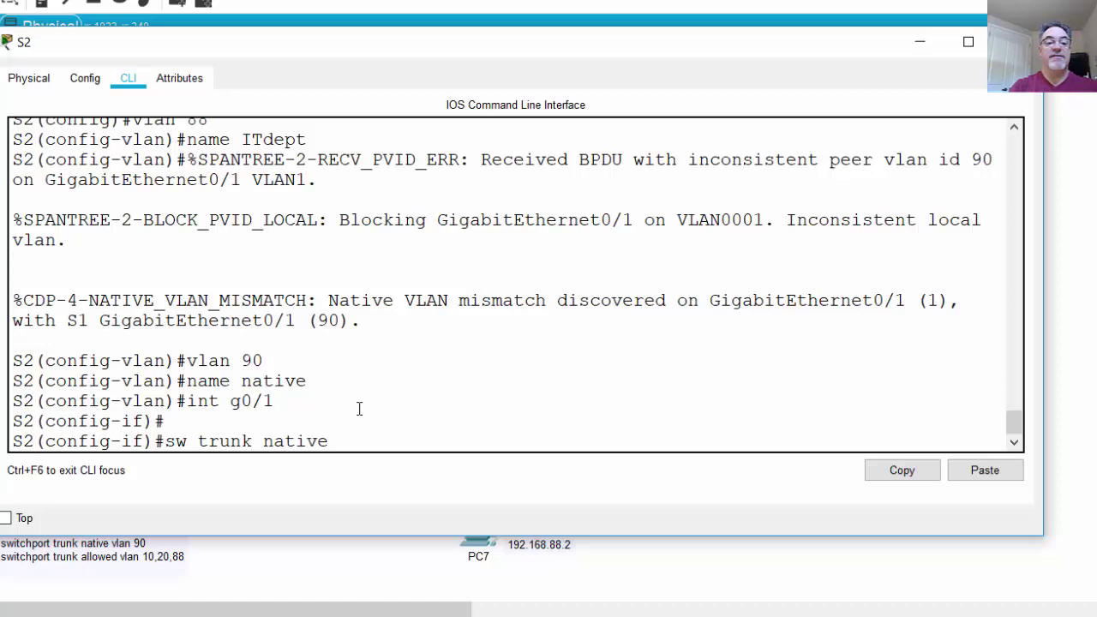
{"action": "type", "text": " vlan 9"}
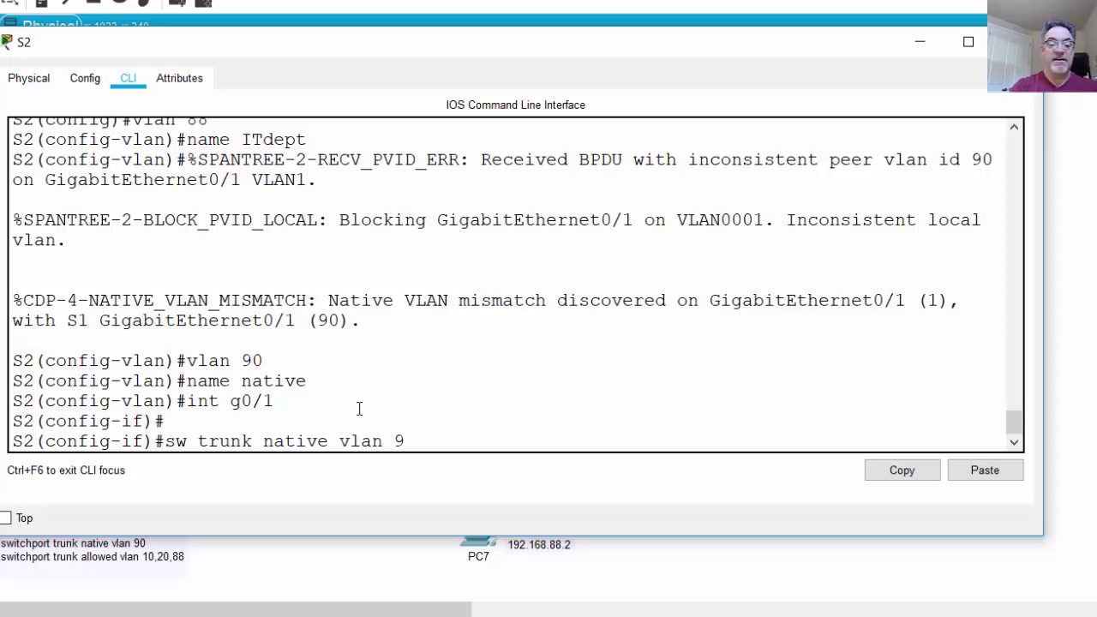
{"action": "type", "text": "0"}
{"action": "key", "text": "Return"}
{"action": "key", "text": "Return"}
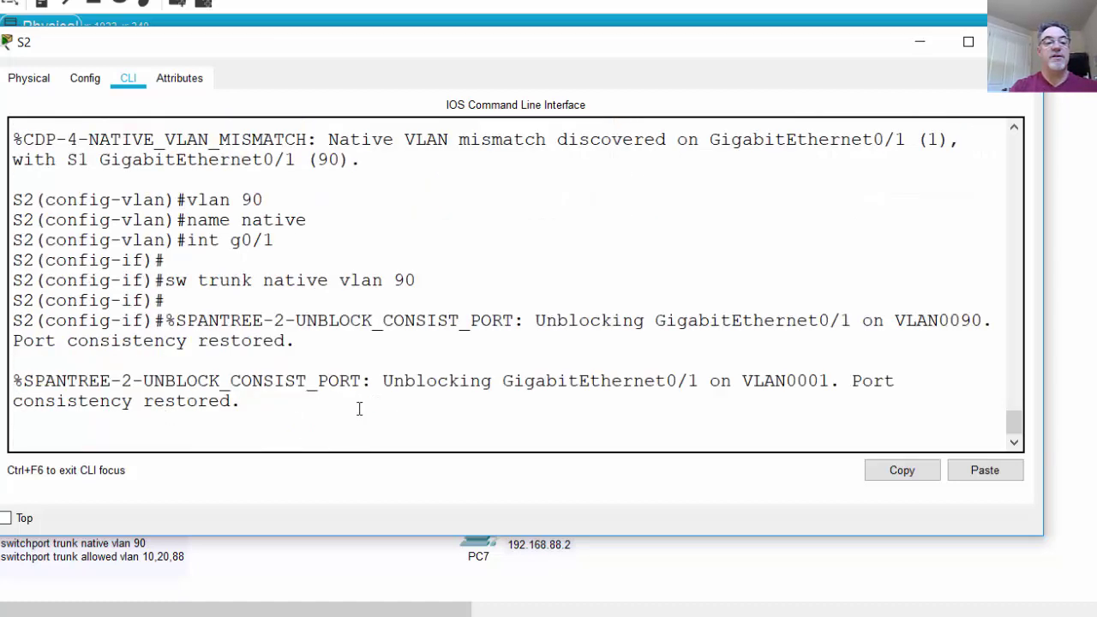
{"action": "key", "text": "Return"}
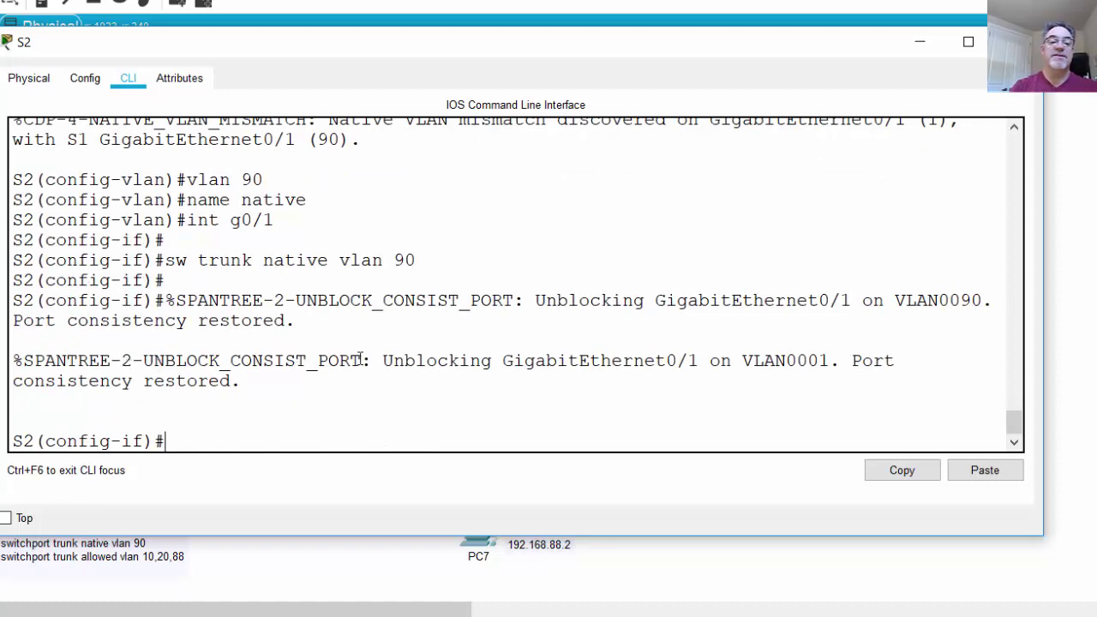
- Point out the SPANTREE port unblock messages for VLAN 90 and VLAN0001
{"action": "left_click_drag", "start_coordinate": [23, 360], "coordinate": [251, 361]}
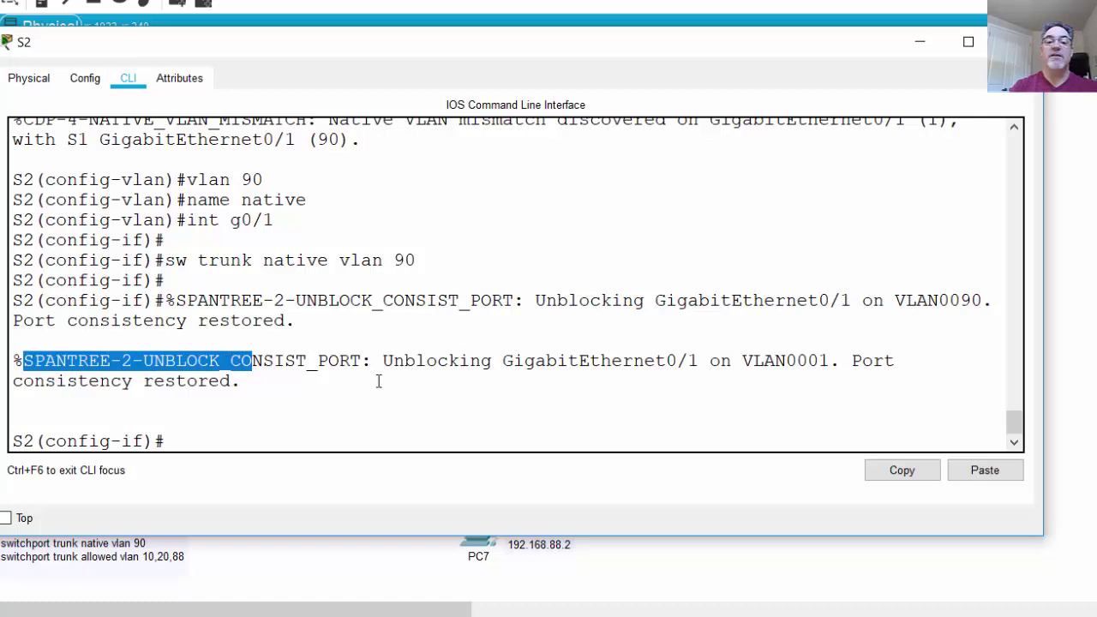
{"action": "double_click", "coordinate": [720, 361]}
{"action": "left_click_drag", "start_coordinate": [761, 364], "coordinate": [830, 361]}
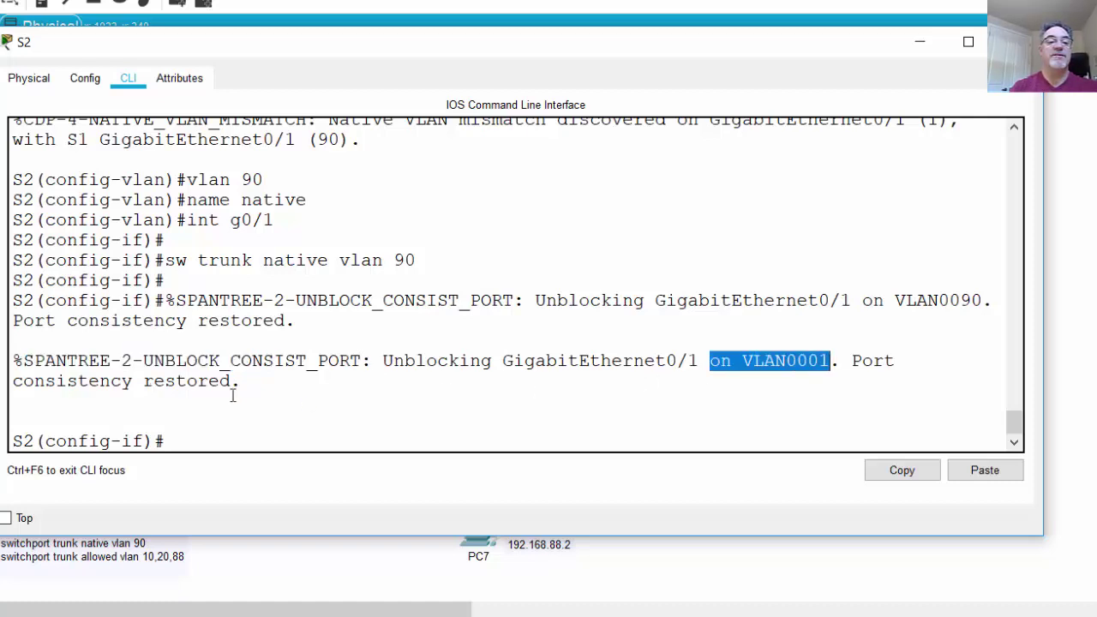
{"action": "left_click", "coordinate": [242, 320]}
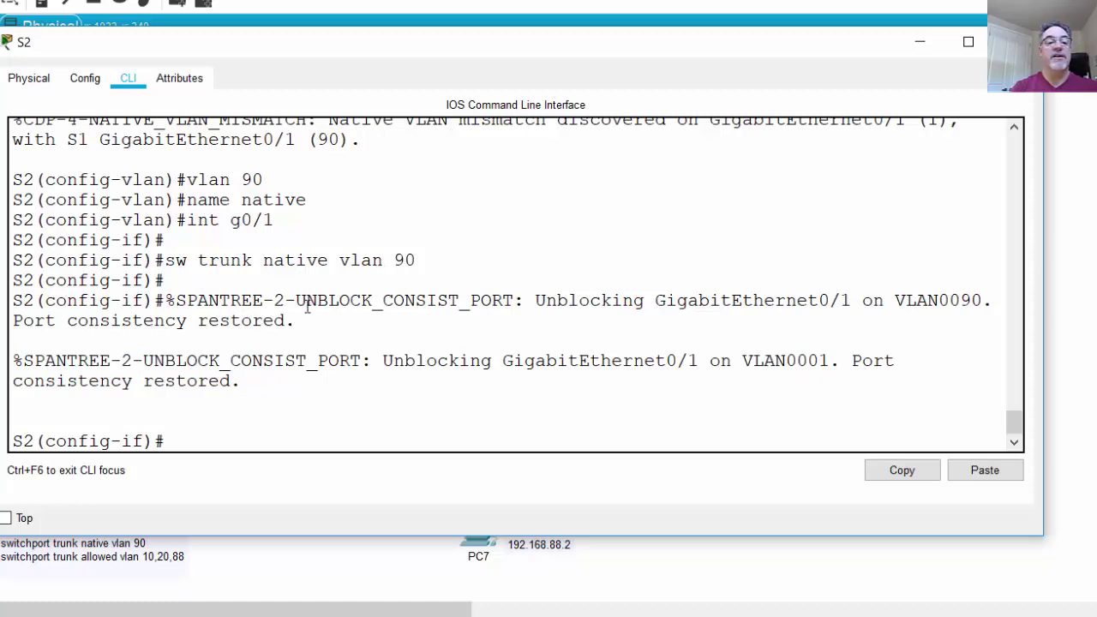
- Put S2's g0/1 in trunk mode and reapply native VLAN 90
{"action": "key", "text": "Return"}
{"action": "type", "text": "int g0/1"}
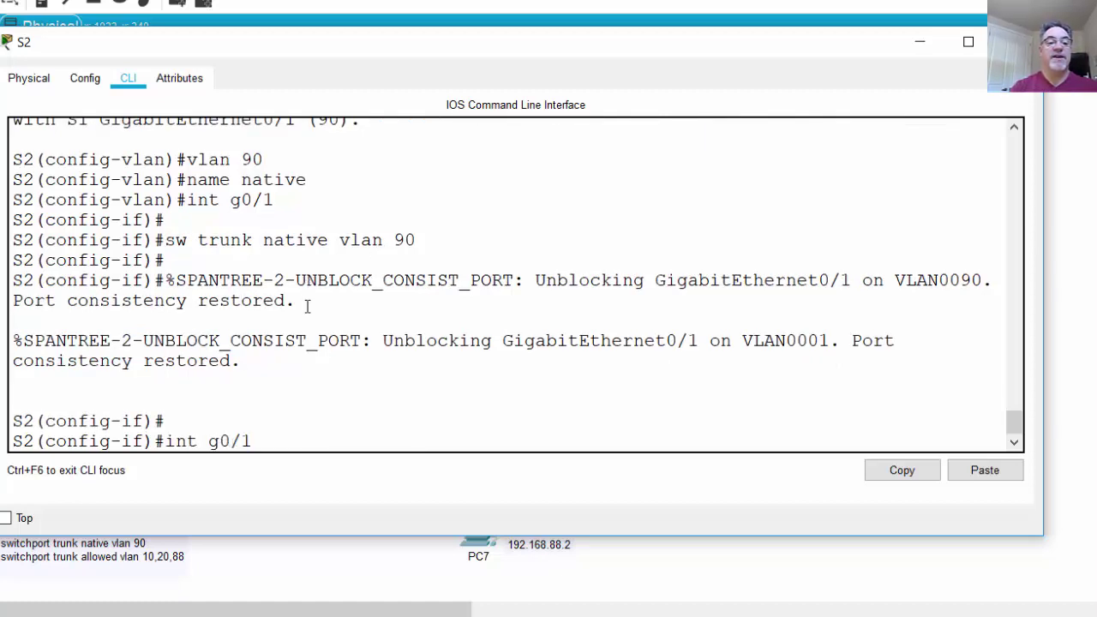
{"action": "key", "text": "Return"}
{"action": "type", "text": "sw mo"}
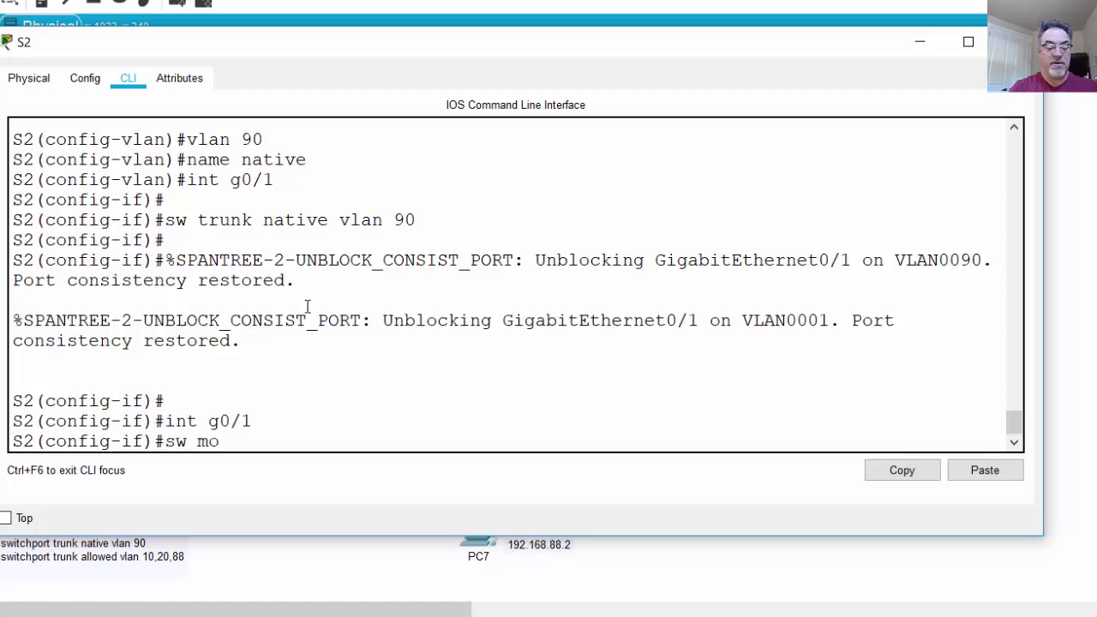
{"action": "type", "text": "de atru"}
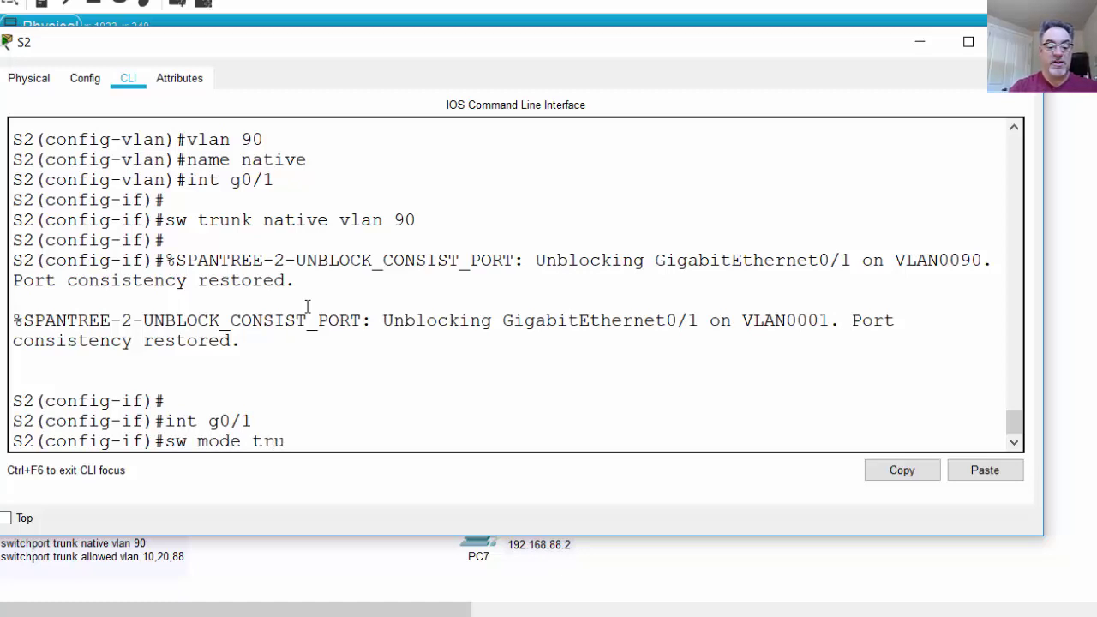
{"action": "type", "text": "nk"}
{"action": "key", "text": "Return"}
{"action": "key", "text": "Up"}
{"action": "key", "text": "Up"}
{"action": "key", "text": "Up"}
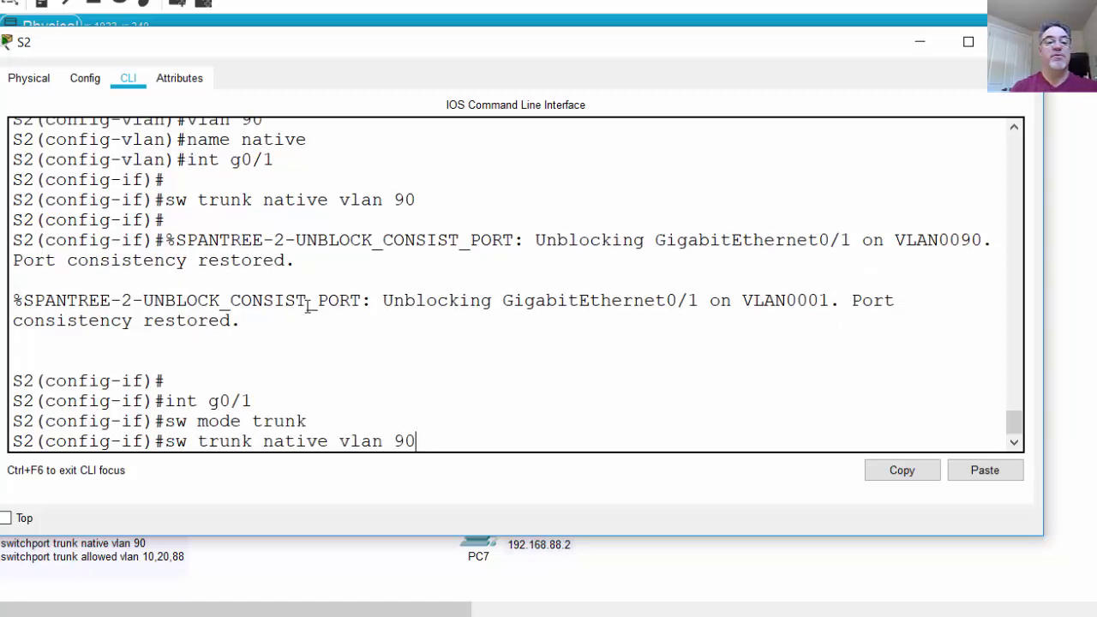
{"action": "key", "text": "Return"}
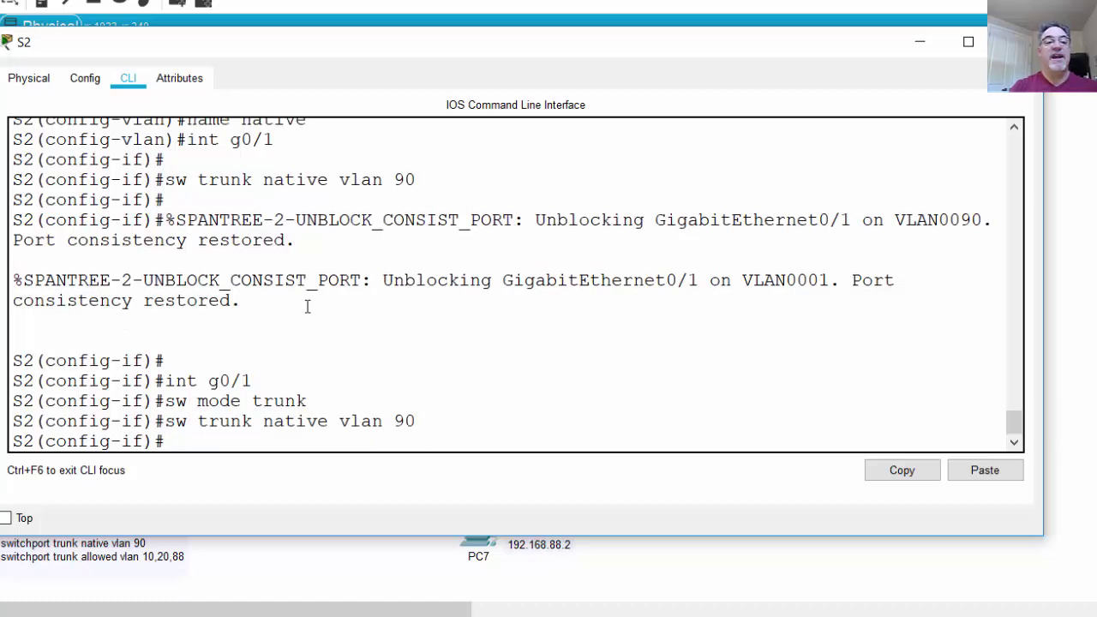
- Allow VLANs 10, 20 and 88 on the trunk, then extend the list with 120
{"action": "type", "text": "s"}
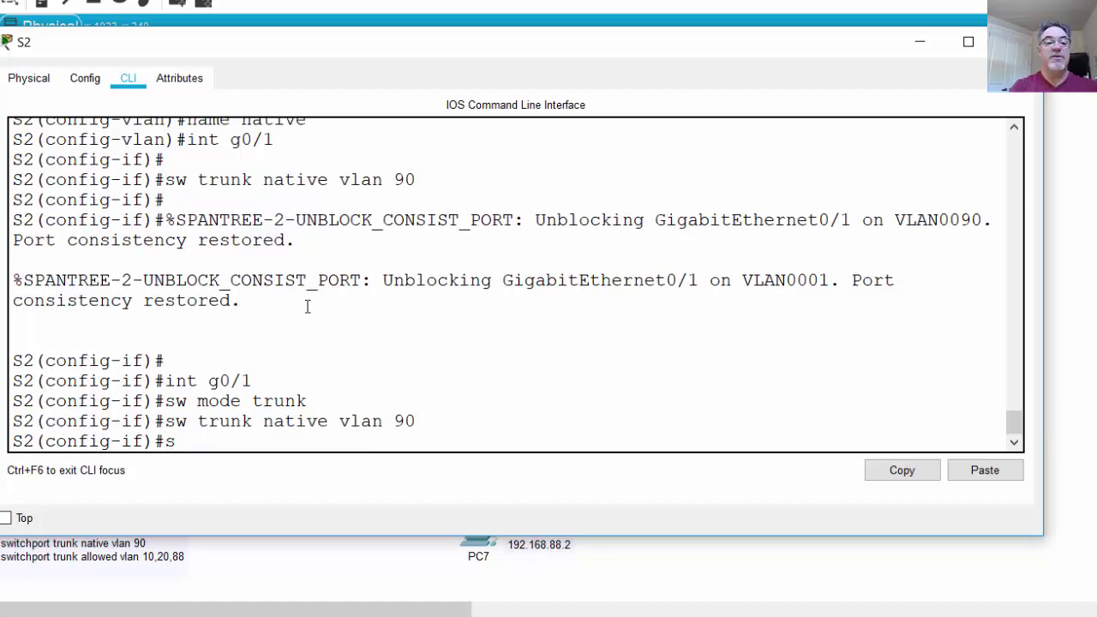
{"action": "type", "text": "e "}
{"action": "type", "text": "w "}
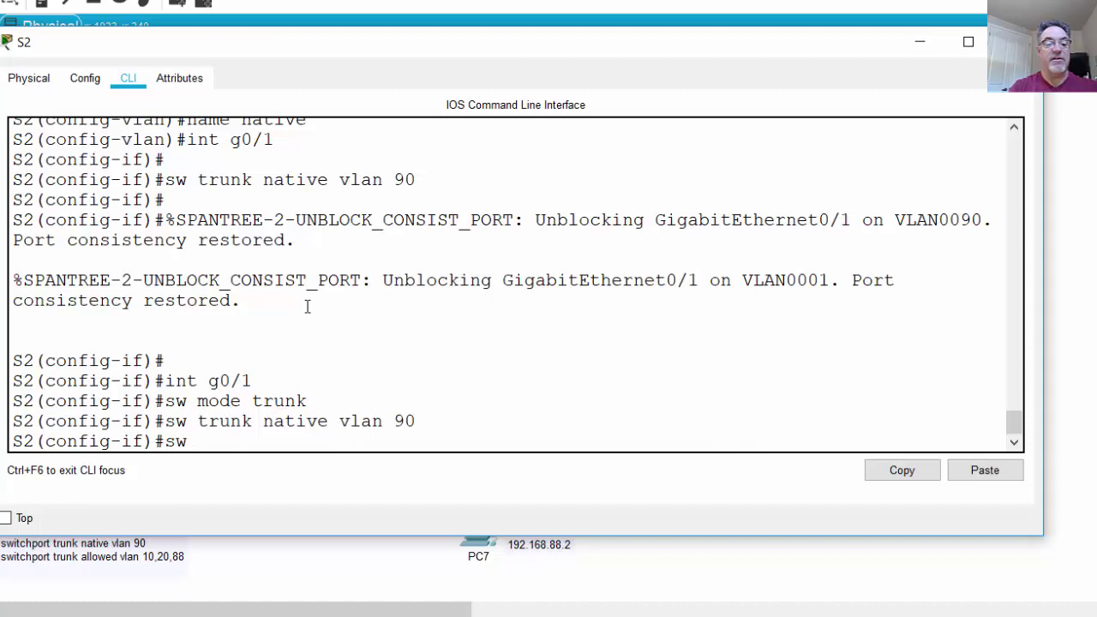
{"action": "type", "text": "tu"}
{"action": "key", "text": "BackSpace"}
{"action": "type", "text": "r"}
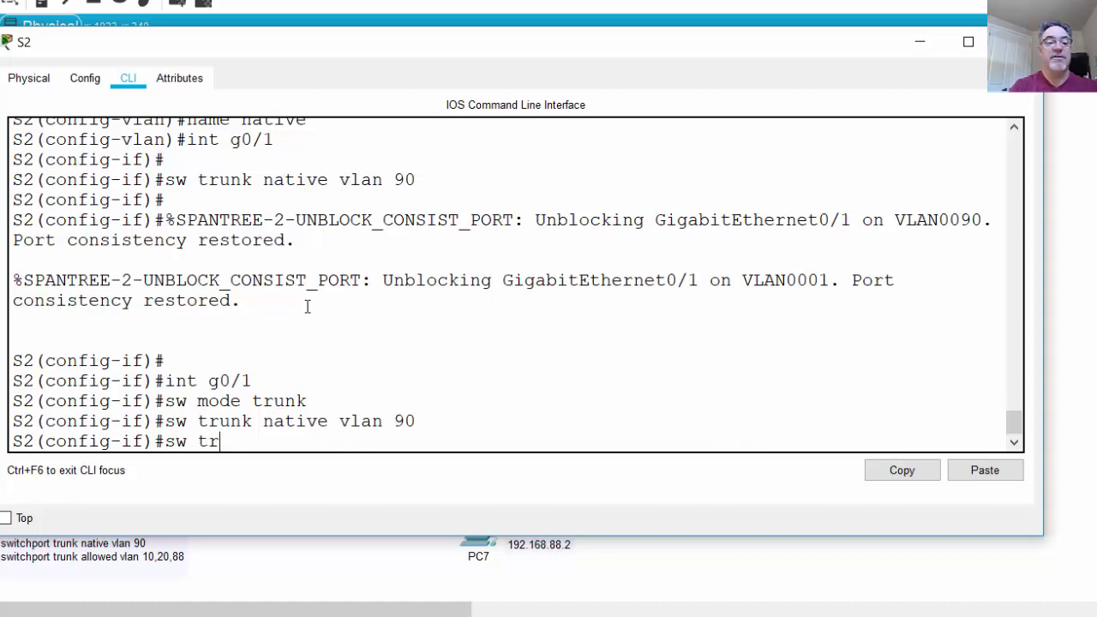
{"action": "type", "text": "unk a"}
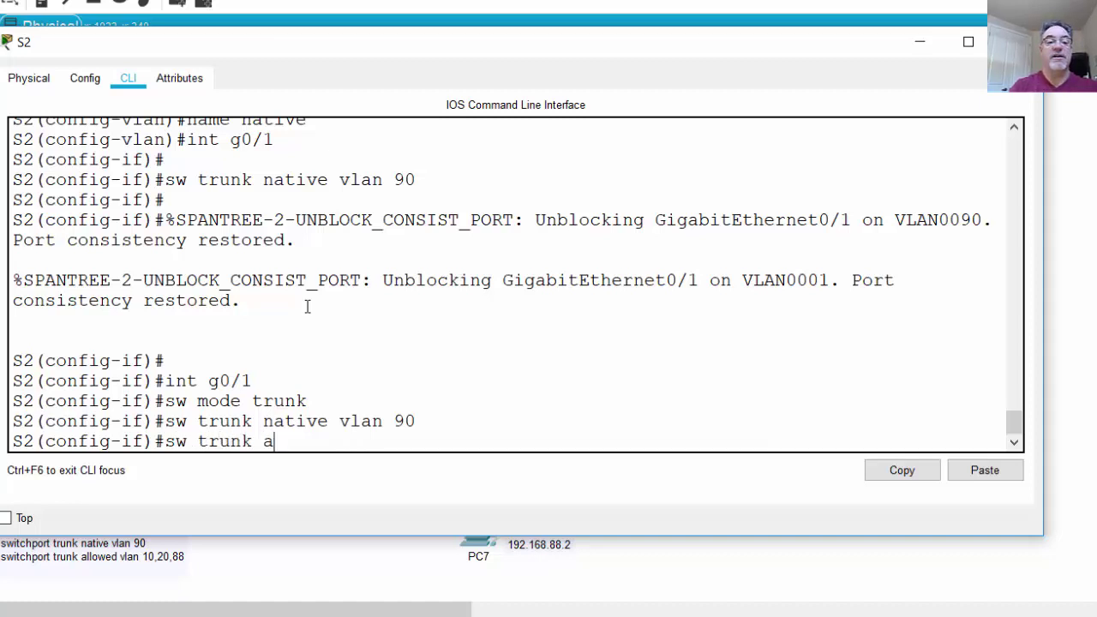
{"action": "type", "text": "llowed "}
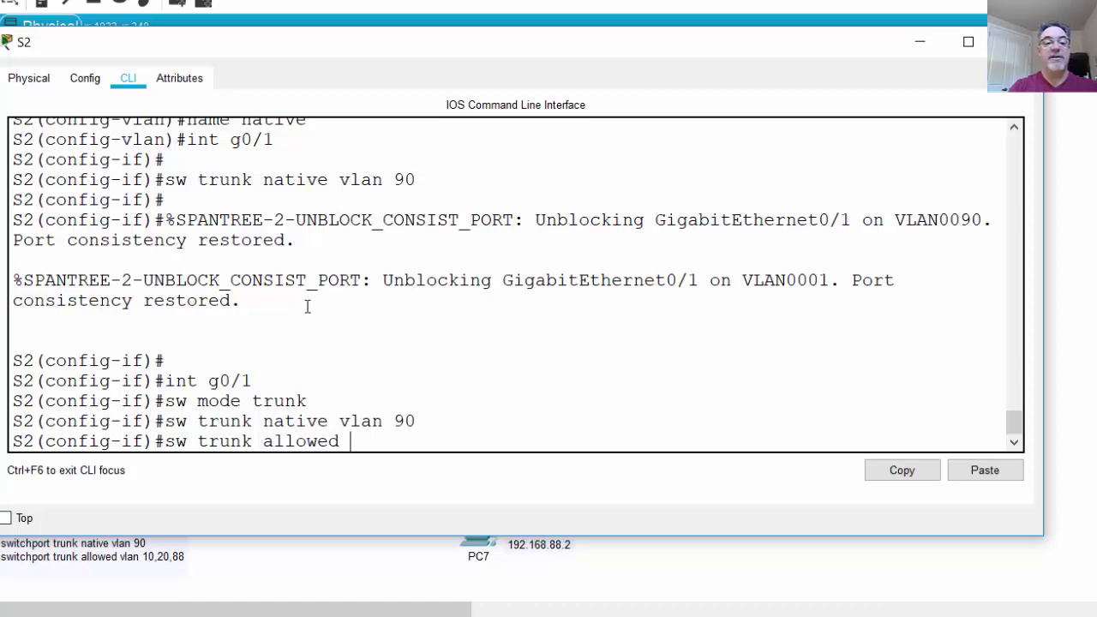
{"action": "type", "text": "vlan 1"}
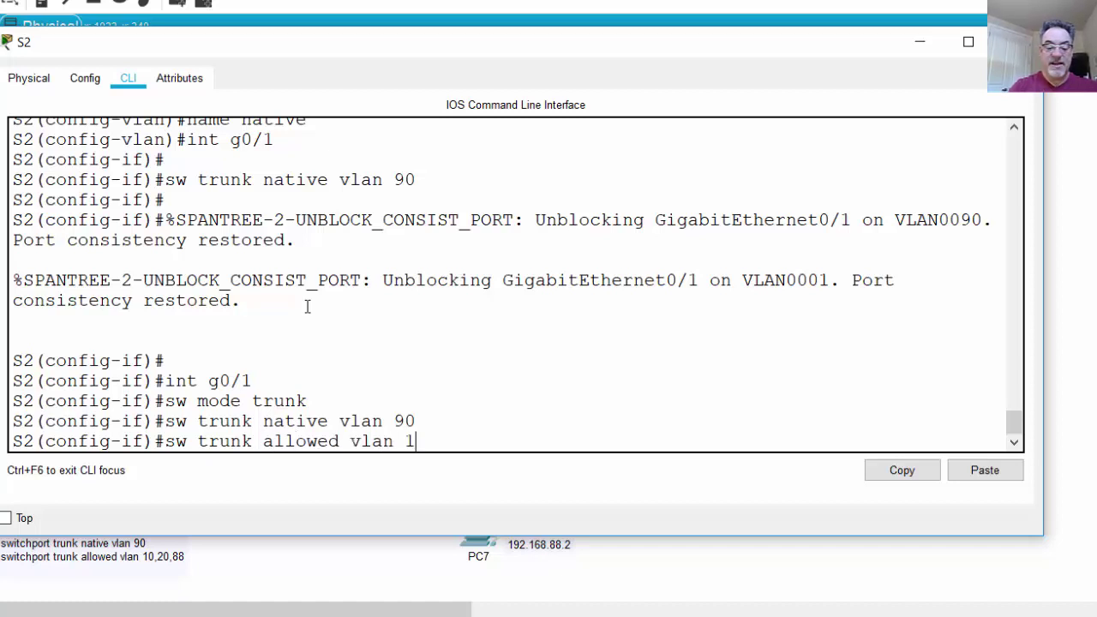
{"action": "type", "text": "0,20,"}
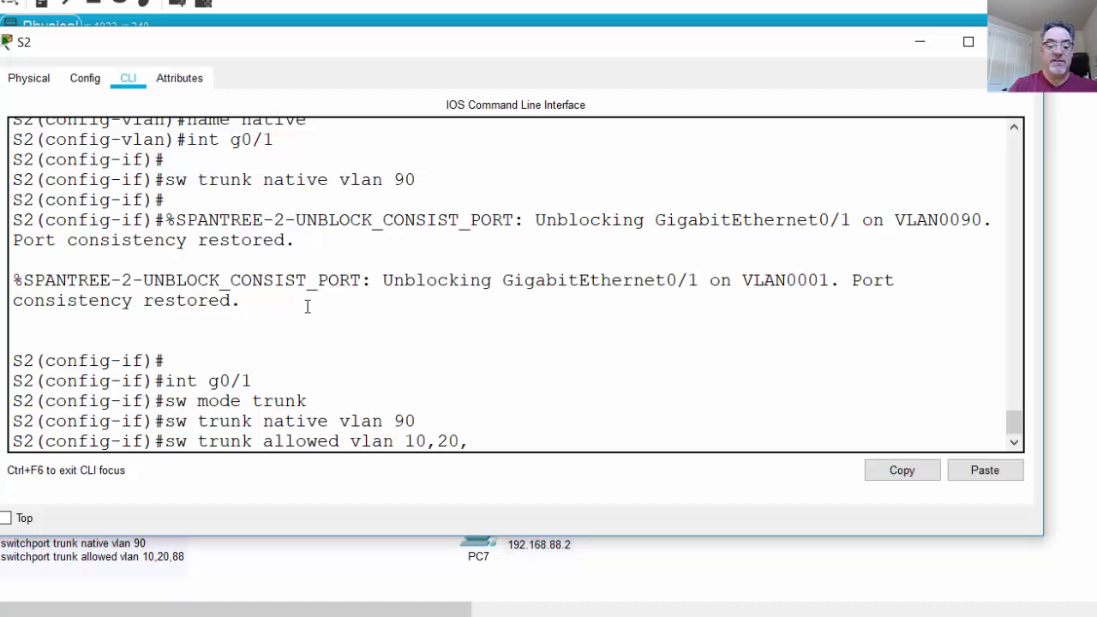
{"action": "type", "text": "88"}
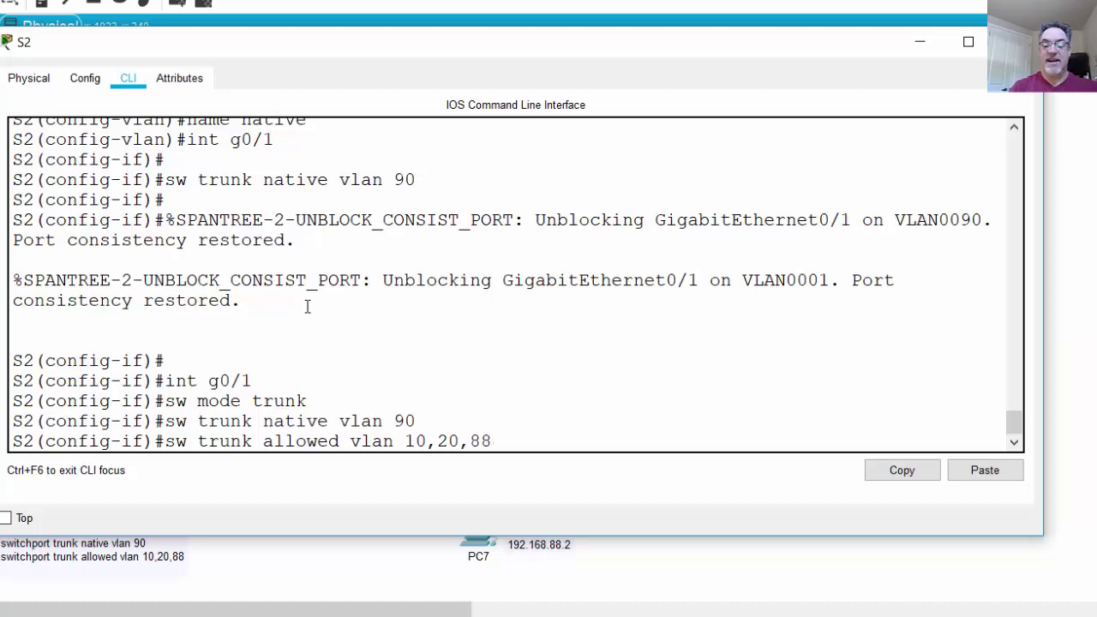
{"action": "key", "text": "Return"}
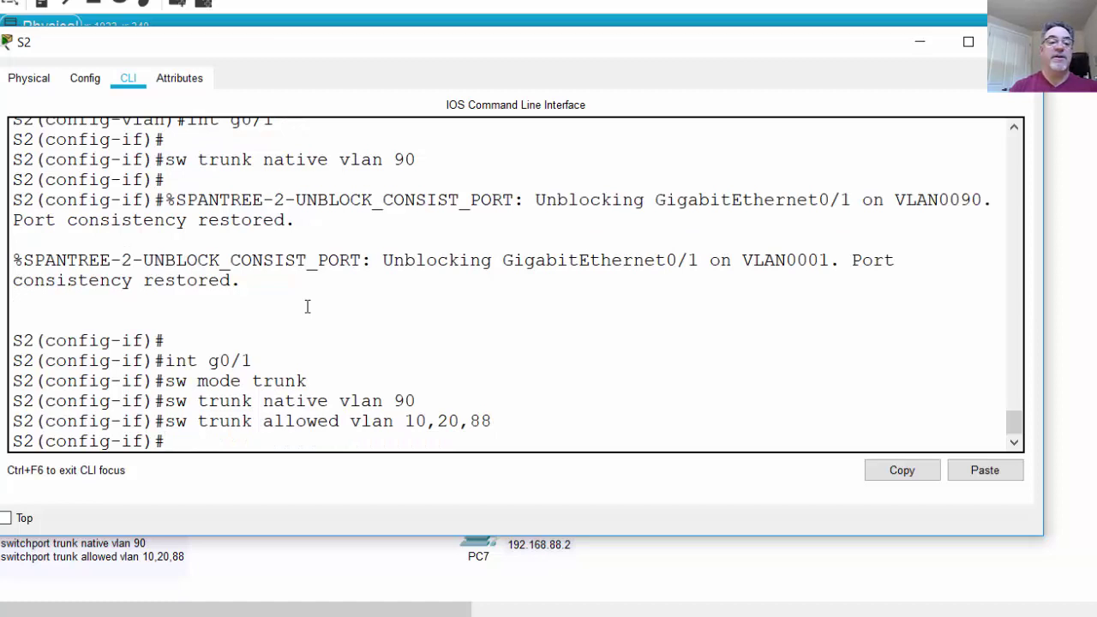
{"action": "key", "text": "Up"}
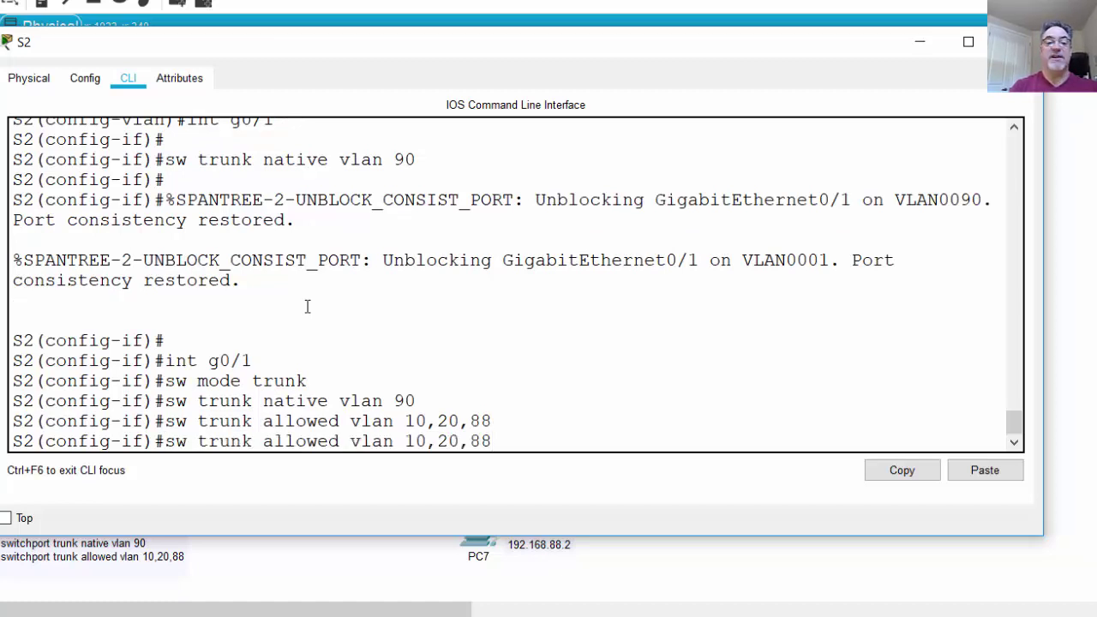
{"action": "type", "text": ",12"}
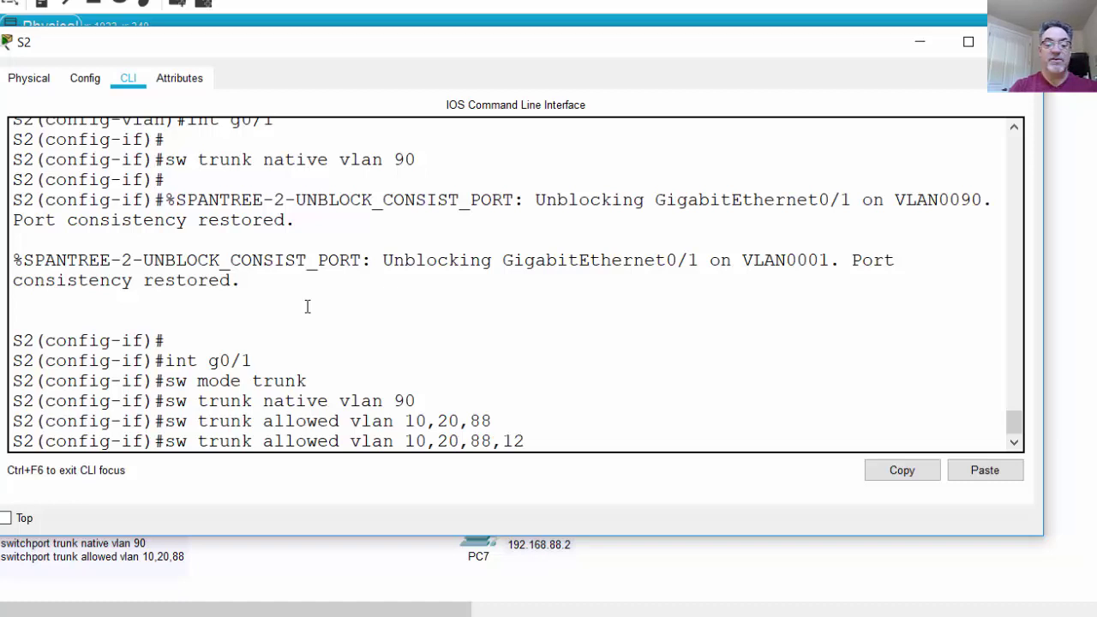
{"action": "key", "text": "Return"}
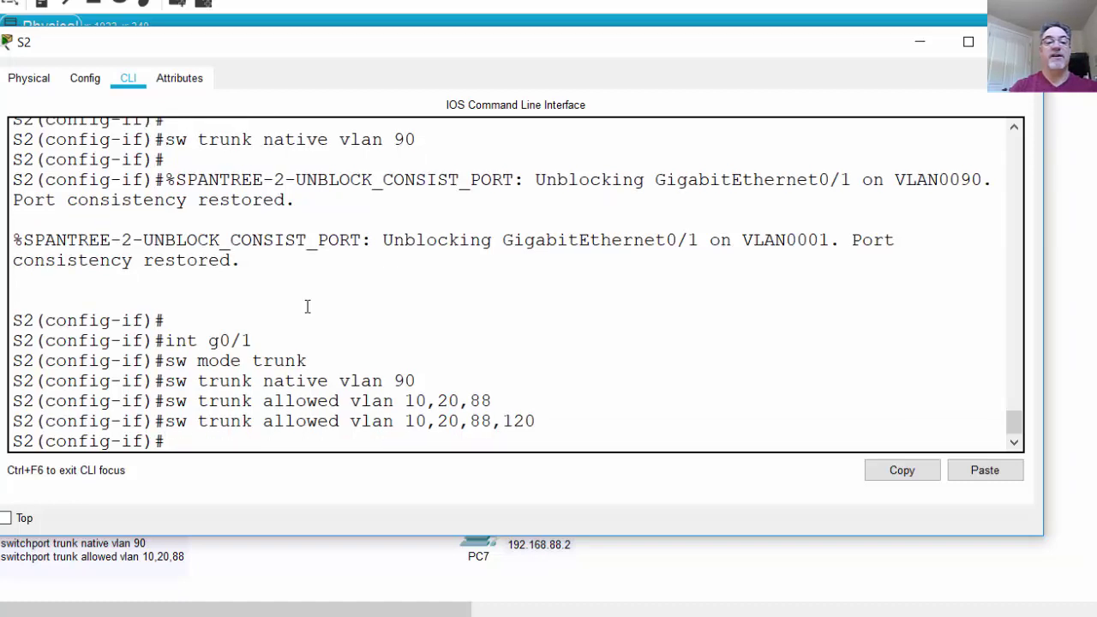
- Move S2's window aside and add VLAN 120 to S1's allowed trunk VLAN list
{"action": "left_click_drag", "start_coordinate": [285, 48], "coordinate": [589, 40]}
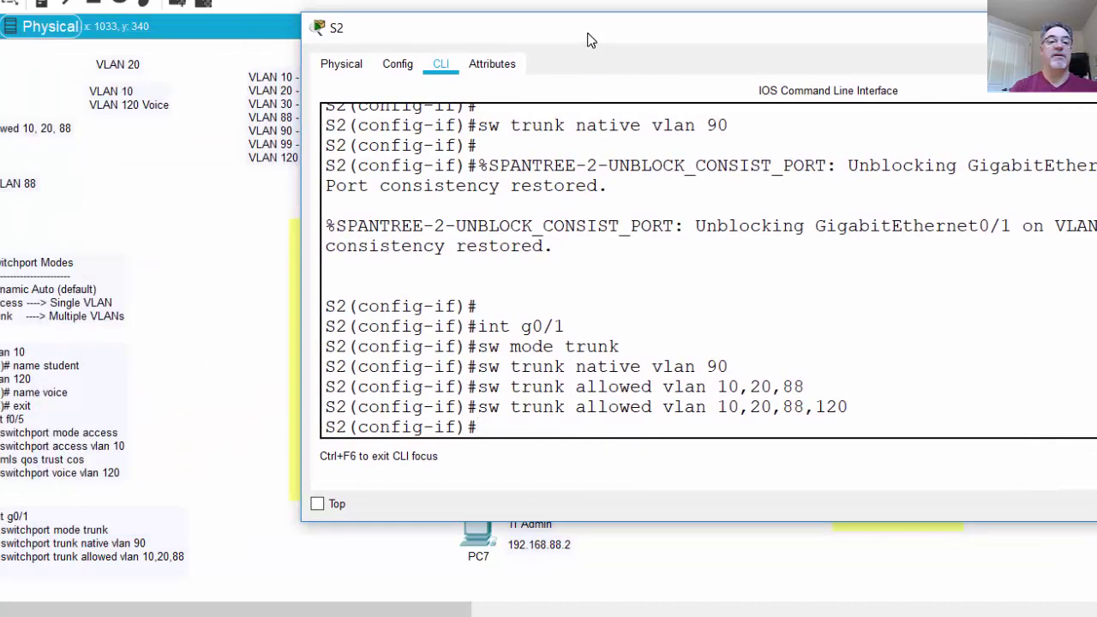
{"action": "left_click_drag", "start_coordinate": [465, 39], "coordinate": [776, 39]}
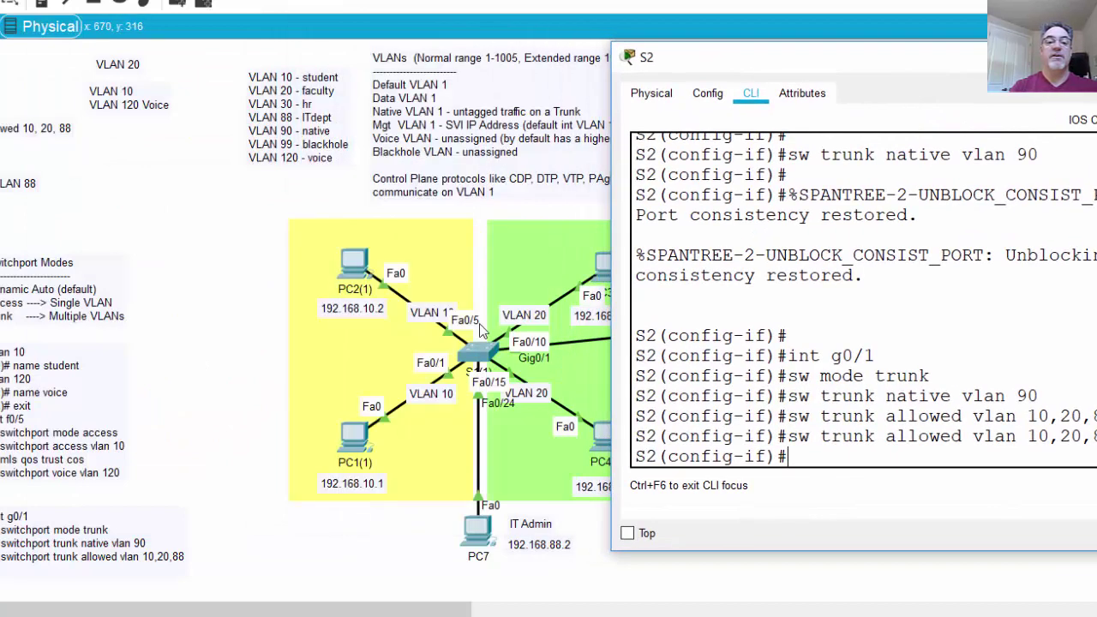
{"action": "left_click", "coordinate": [481, 353]}
{"action": "key", "text": "Return"}
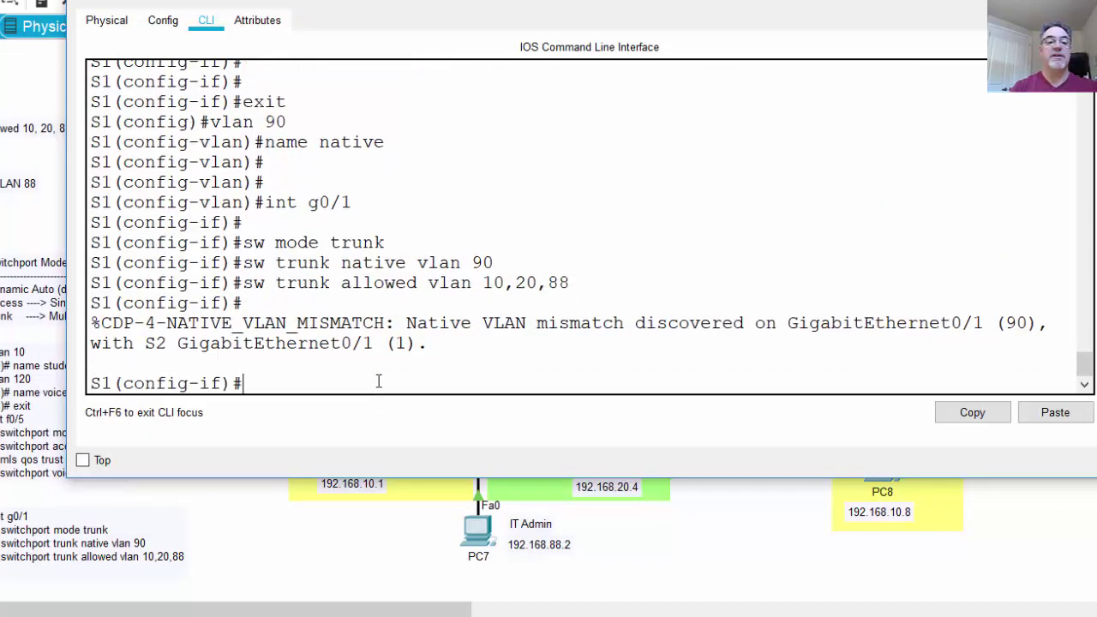
{"action": "key", "text": "Up"}
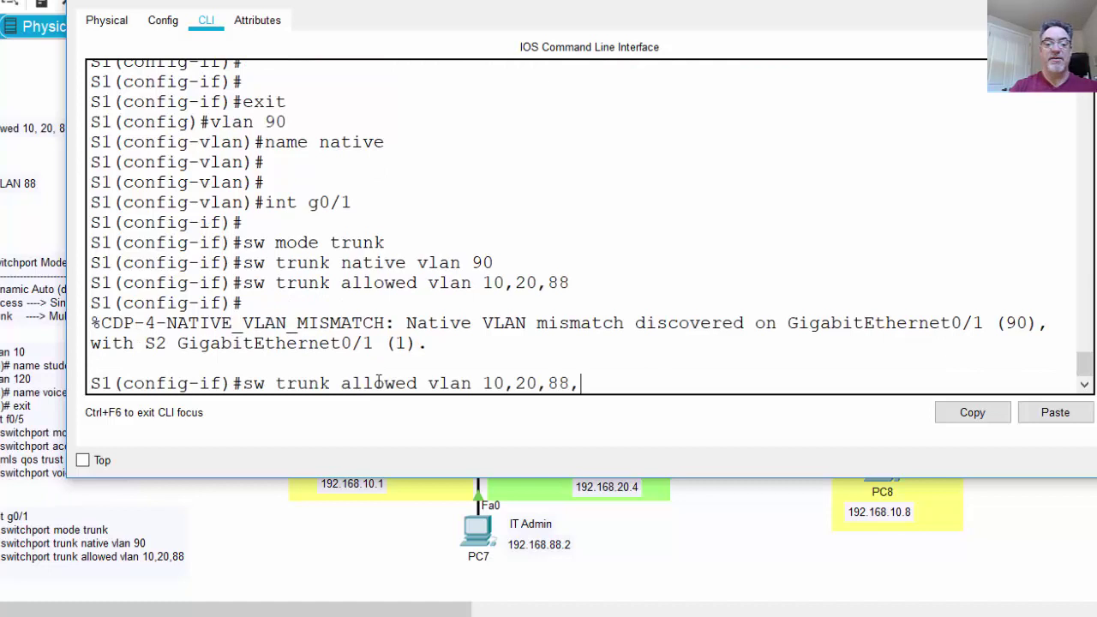
{"action": "type", "text": ",120"}
{"action": "key", "text": "Return"}
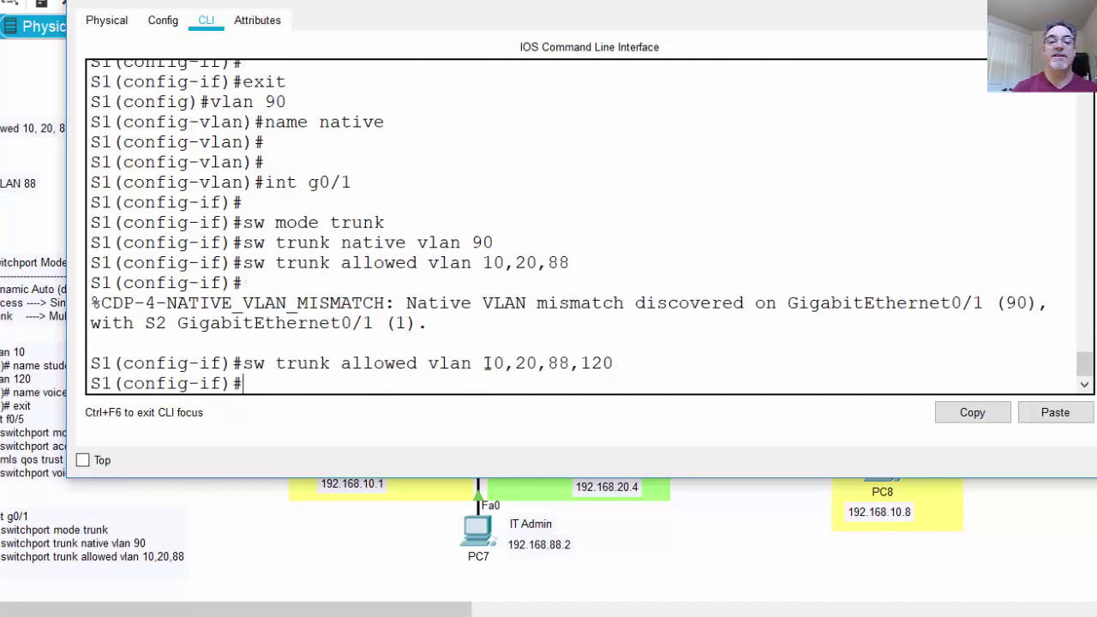
- Highlight VLANs 10 and 120 in S1's allowed VLAN list
{"action": "left_click_drag", "start_coordinate": [484, 364], "coordinate": [617, 365]}
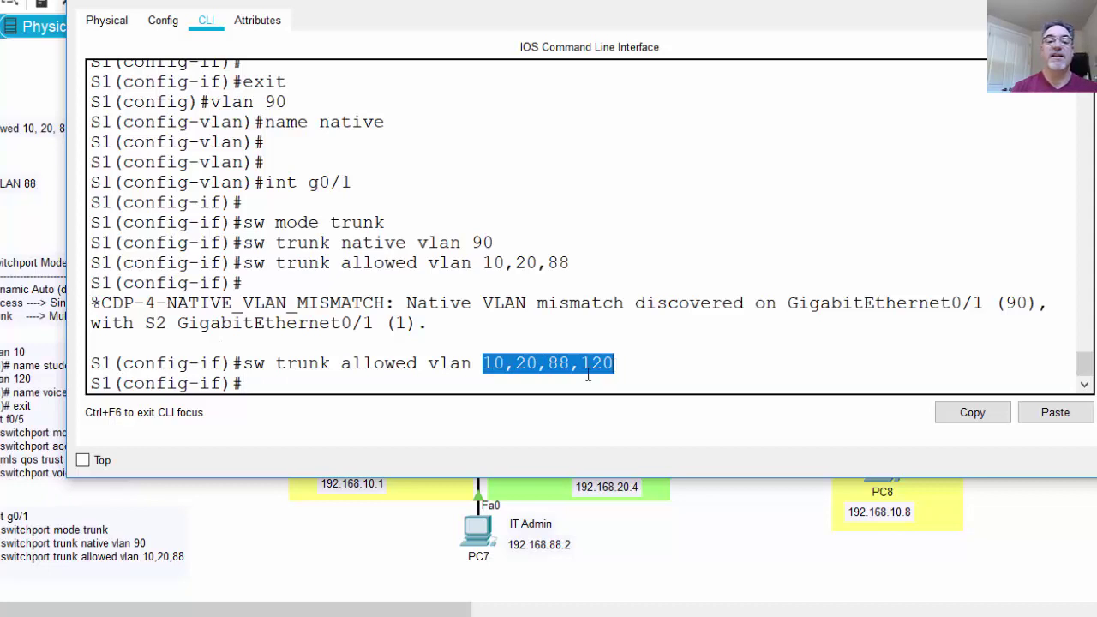
{"action": "left_click", "coordinate": [582, 381]}
{"action": "left_click_drag", "start_coordinate": [484, 363], "coordinate": [573, 367]}
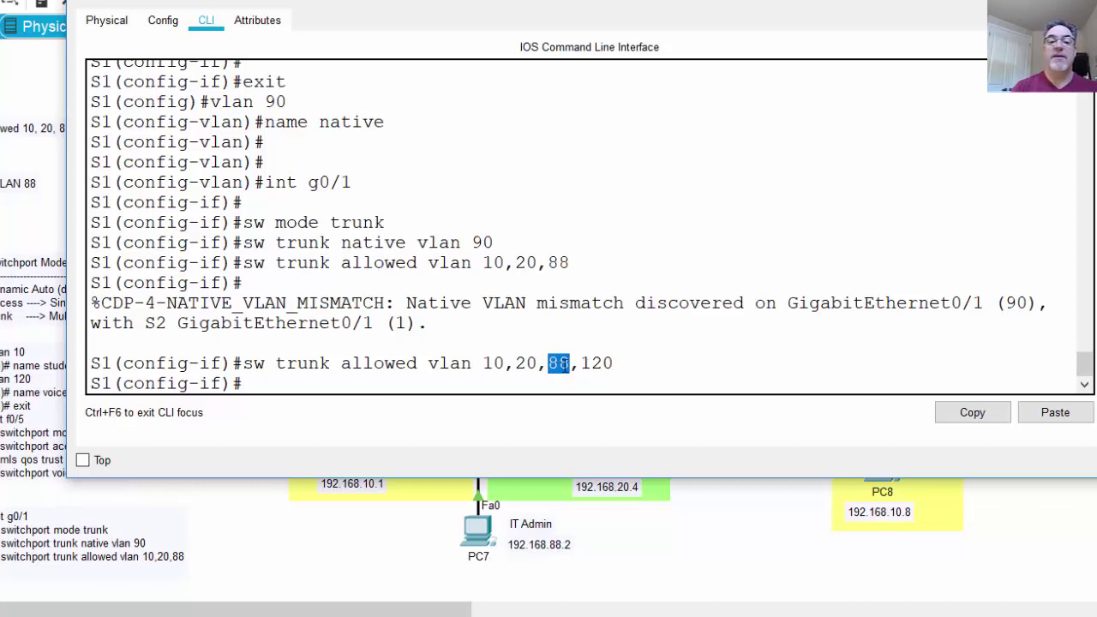
{"action": "left_click_drag", "start_coordinate": [581, 363], "coordinate": [623, 363]}
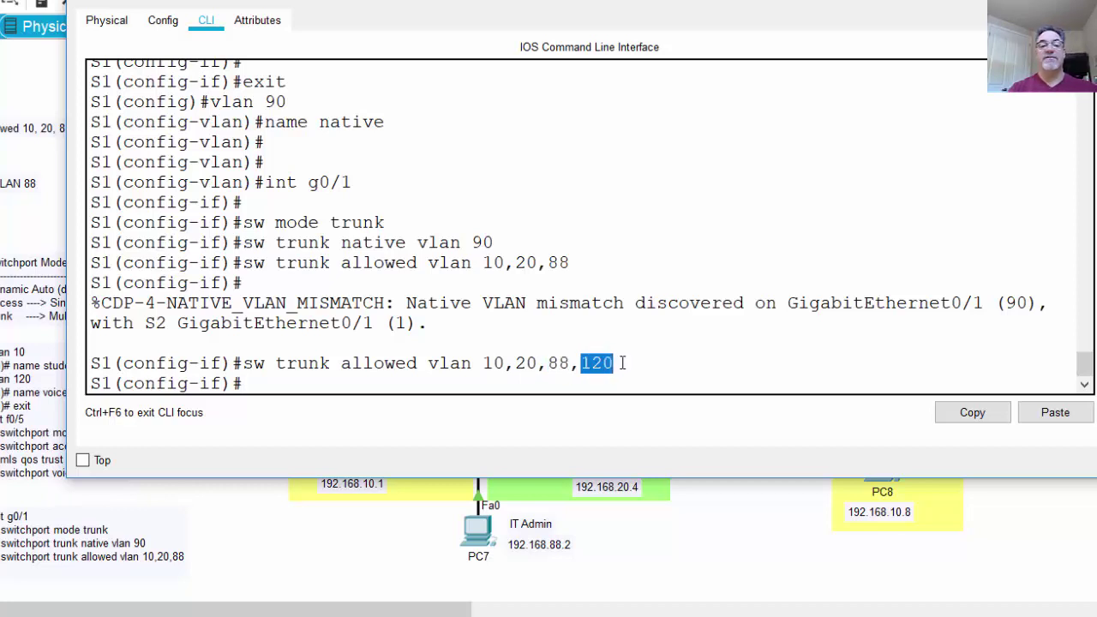
{"action": "left_click", "coordinate": [559, 392]}
{"action": "key", "text": "alt+F4"}
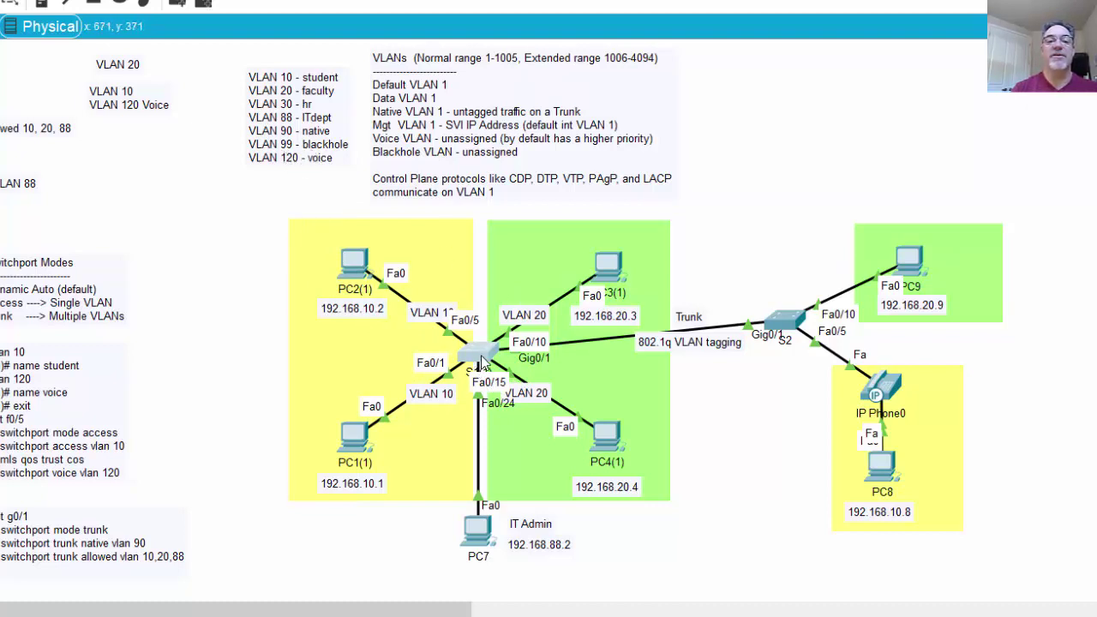
{"action": "mouse_move", "coordinate": [482, 361]}
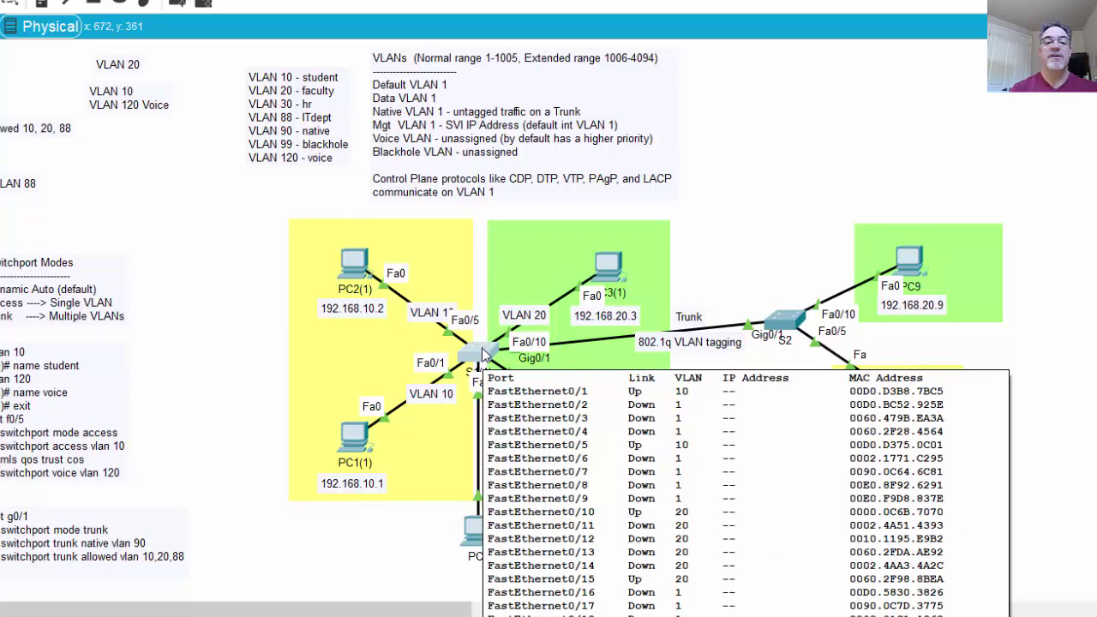
{"action": "left_click", "coordinate": [481, 361]}
{"action": "key", "text": "Return"}
{"action": "key", "text": "Return"}
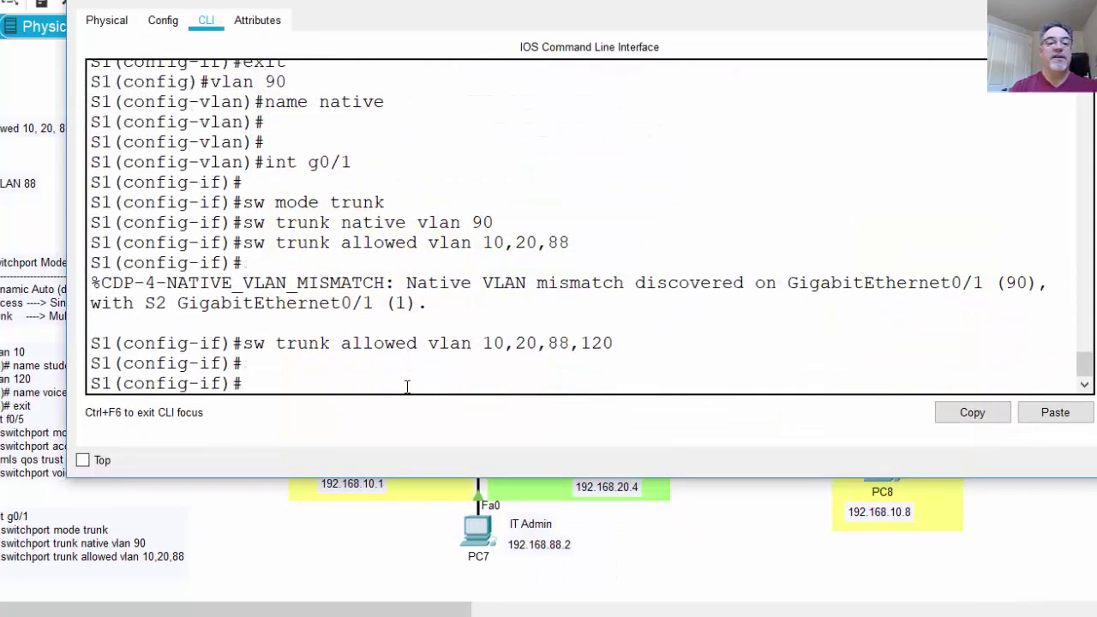
- Create VLAN 99 on S1, name it blackhole, and reposition the CLI window
{"action": "type", "text": "vlan "}
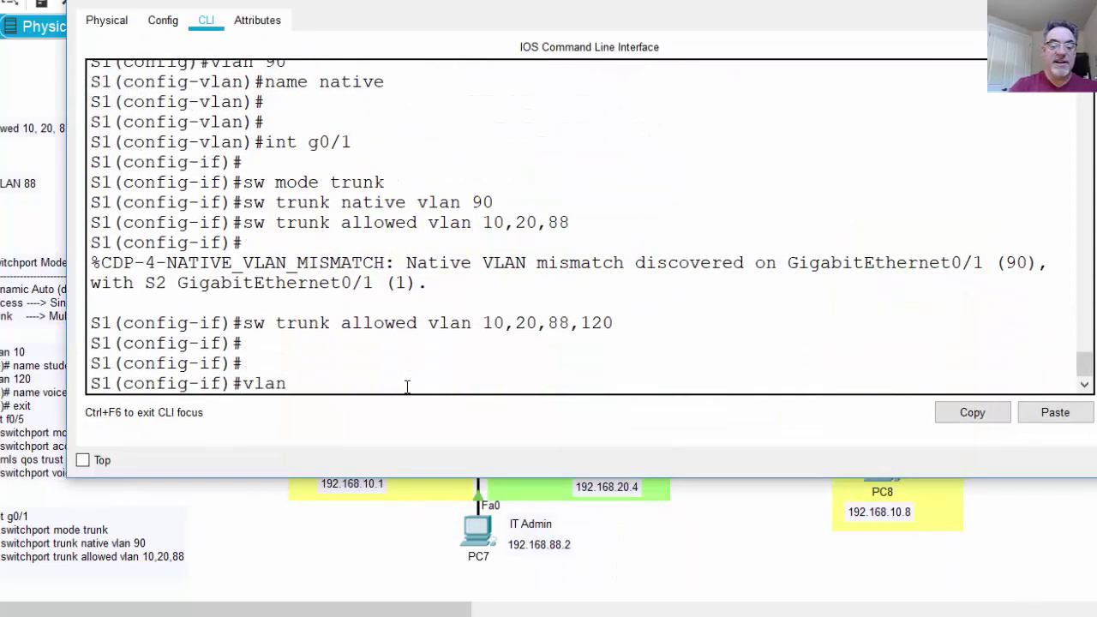
{"action": "type", "text": "99"}
{"action": "key", "text": "Return"}
{"action": "type", "text": "name"}
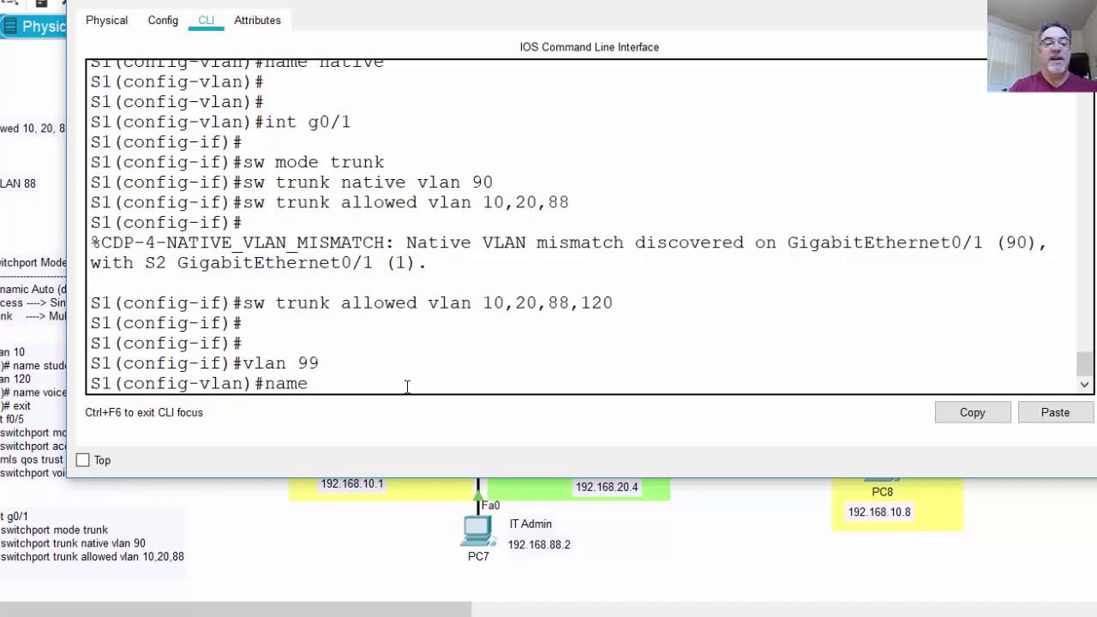
{"action": "type", "text": " blackhost"}
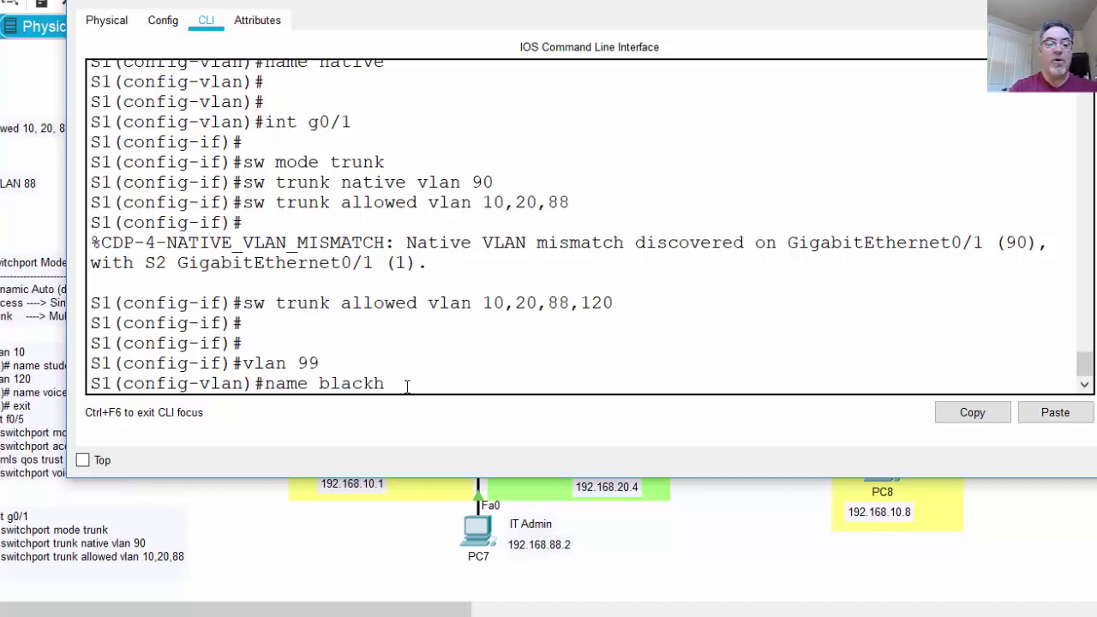
{"action": "key", "text": "BackSpace"}
{"action": "key", "text": "BackSpace"}
{"action": "type", "text": "le"}
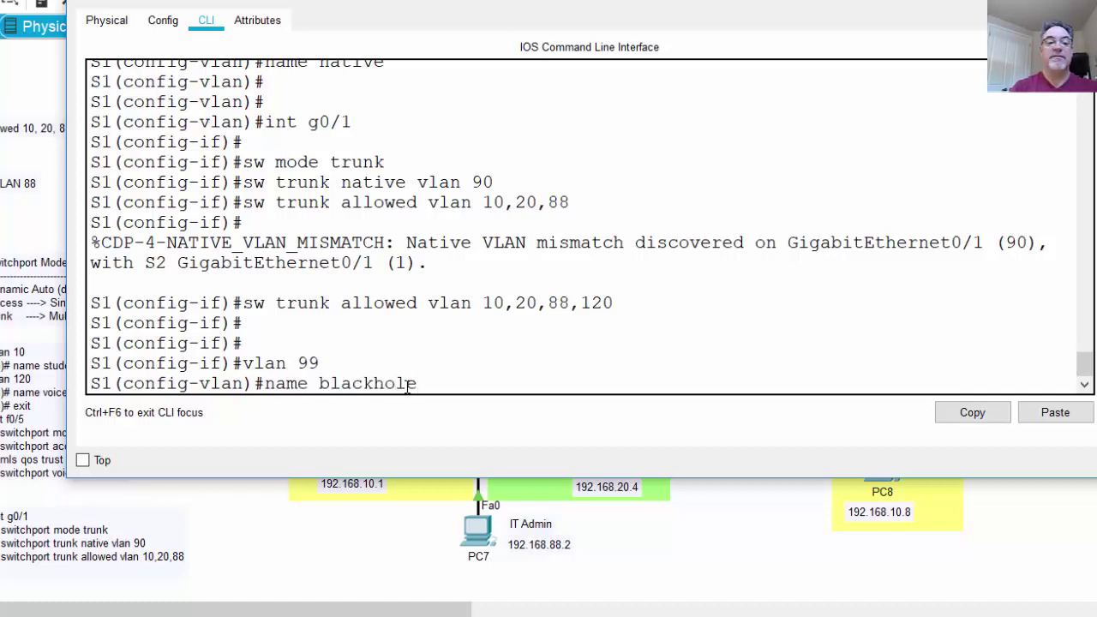
{"action": "key", "text": "Return"}
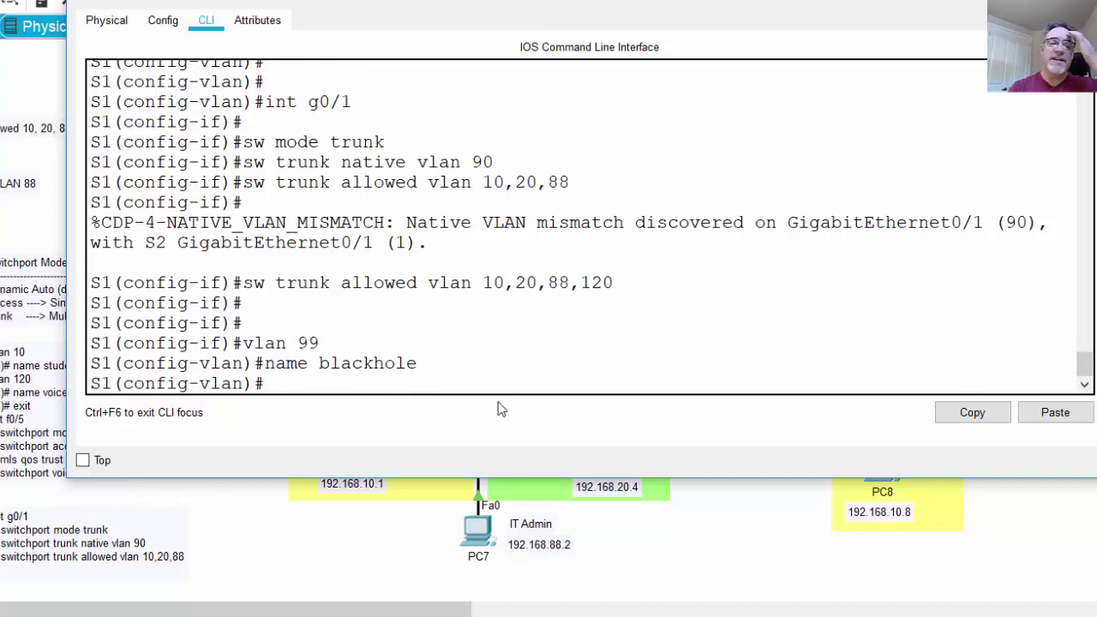
{"action": "left_click_drag", "start_coordinate": [417, 3], "coordinate": [487, 506]}
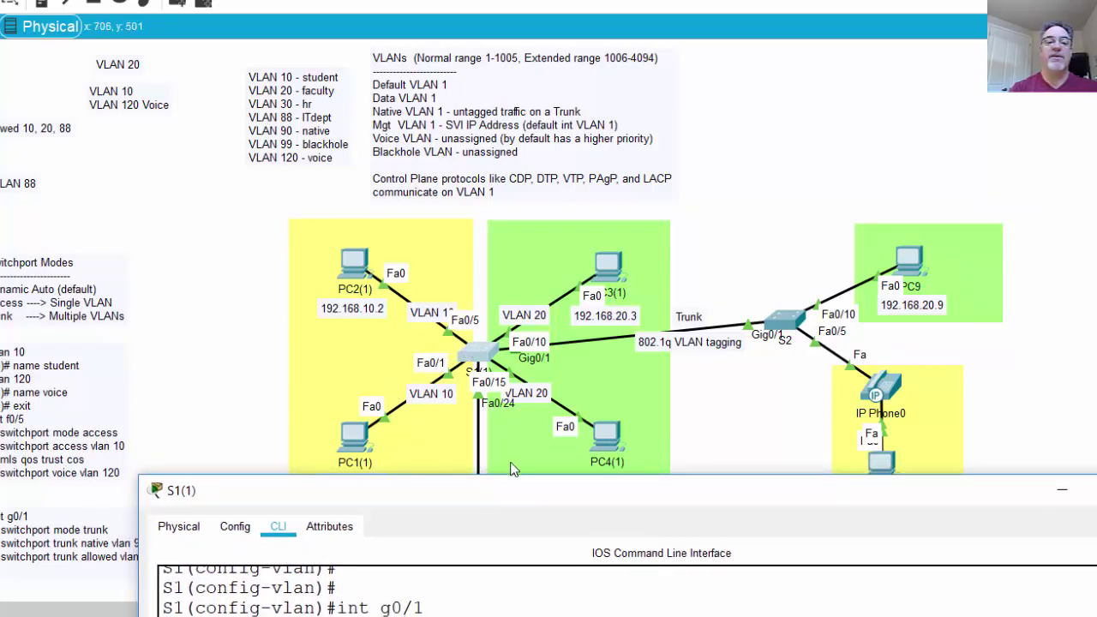
{"action": "left_click_drag", "start_coordinate": [504, 499], "coordinate": [450, 50]}
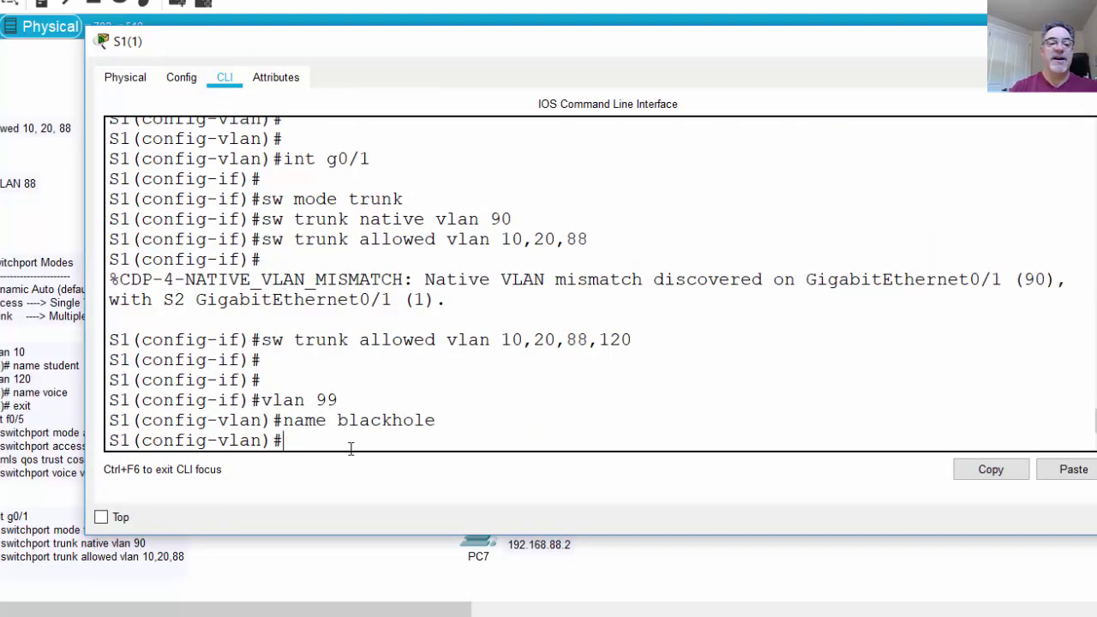
- Select interface range f0/1-4 and make them access ports in VLAN 99
{"action": "key", "text": "Return"}
{"action": "type", "text": "int"}
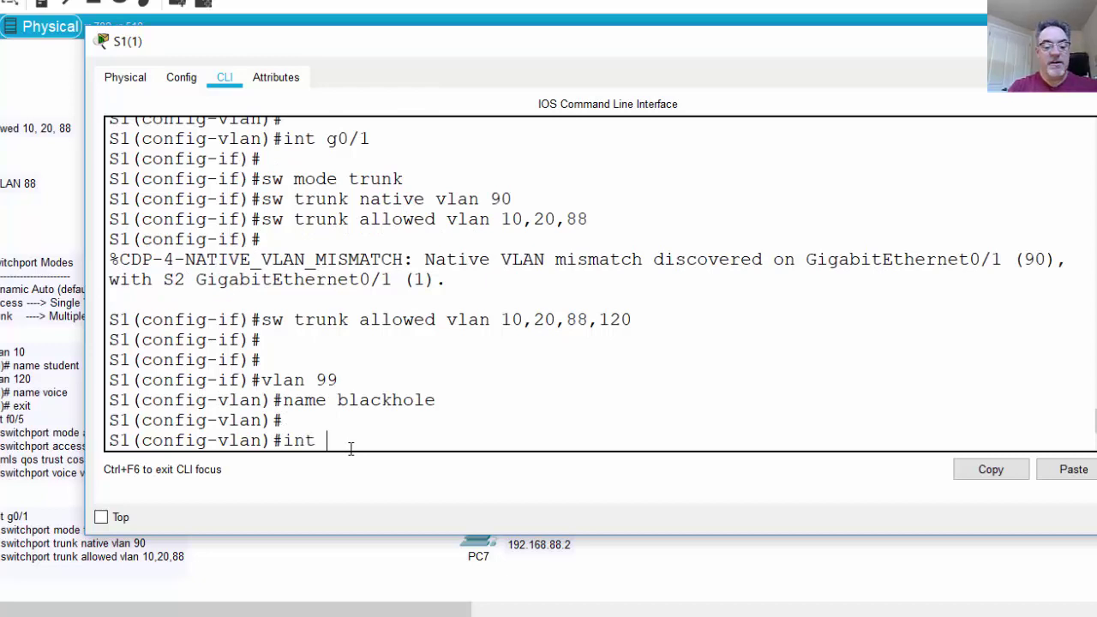
{"action": "type", "text": " range "}
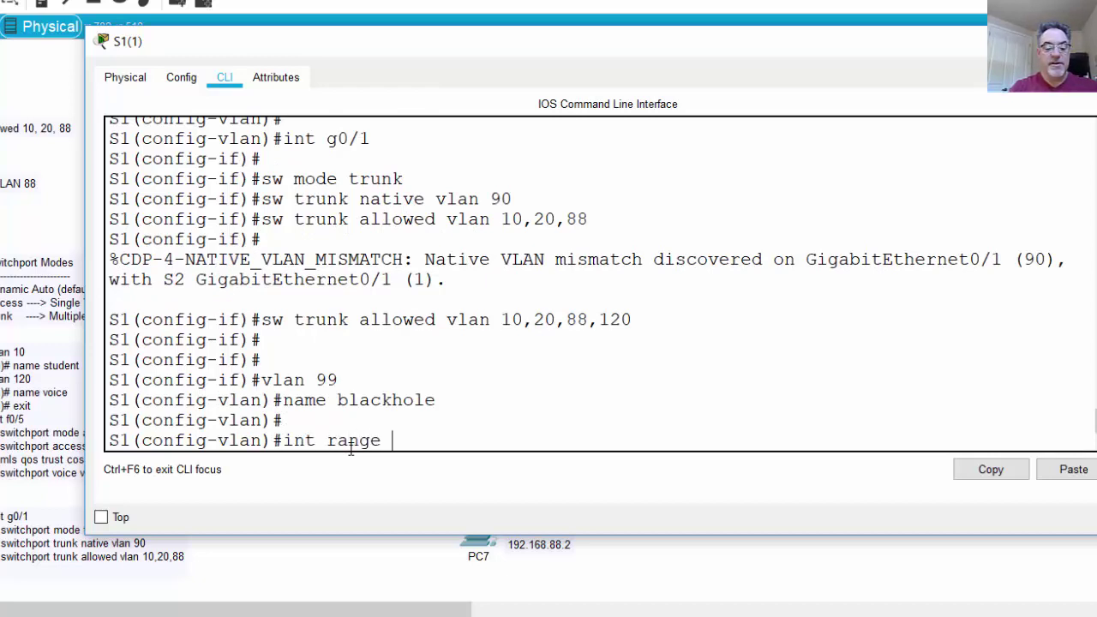
{"action": "type", "text": "f0/1"}
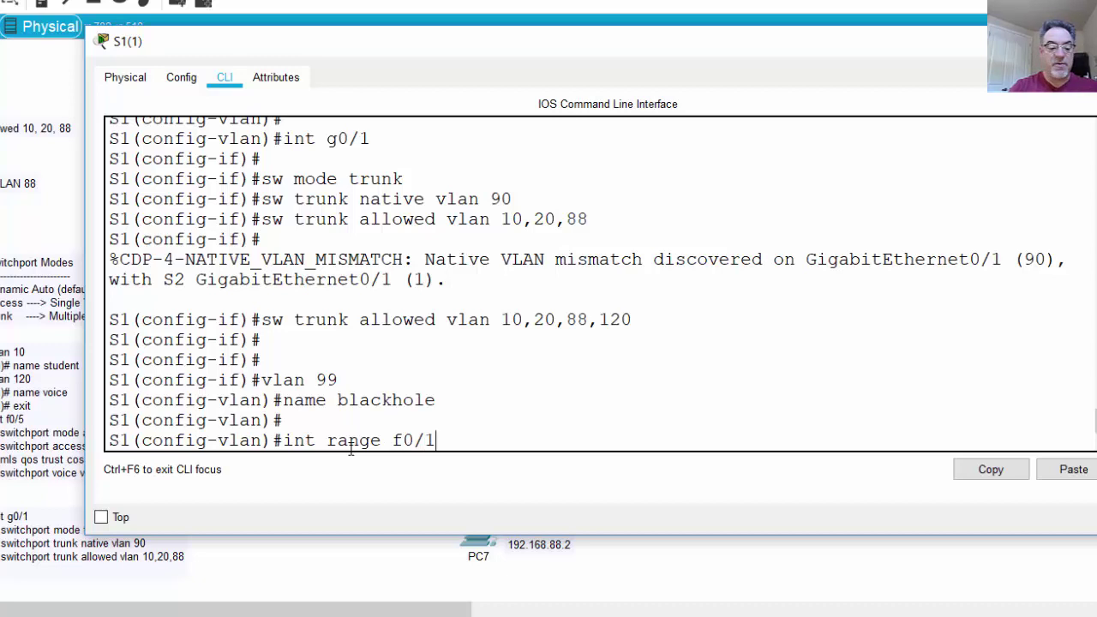
{"action": "type", "text": "-4"}
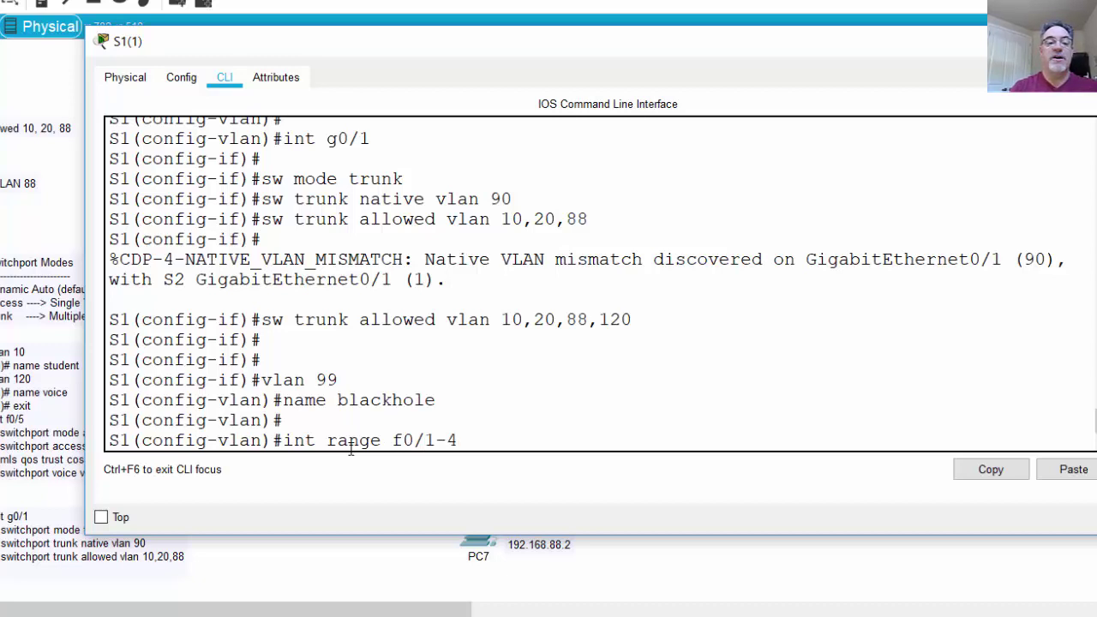
{"action": "key", "text": "Return"}
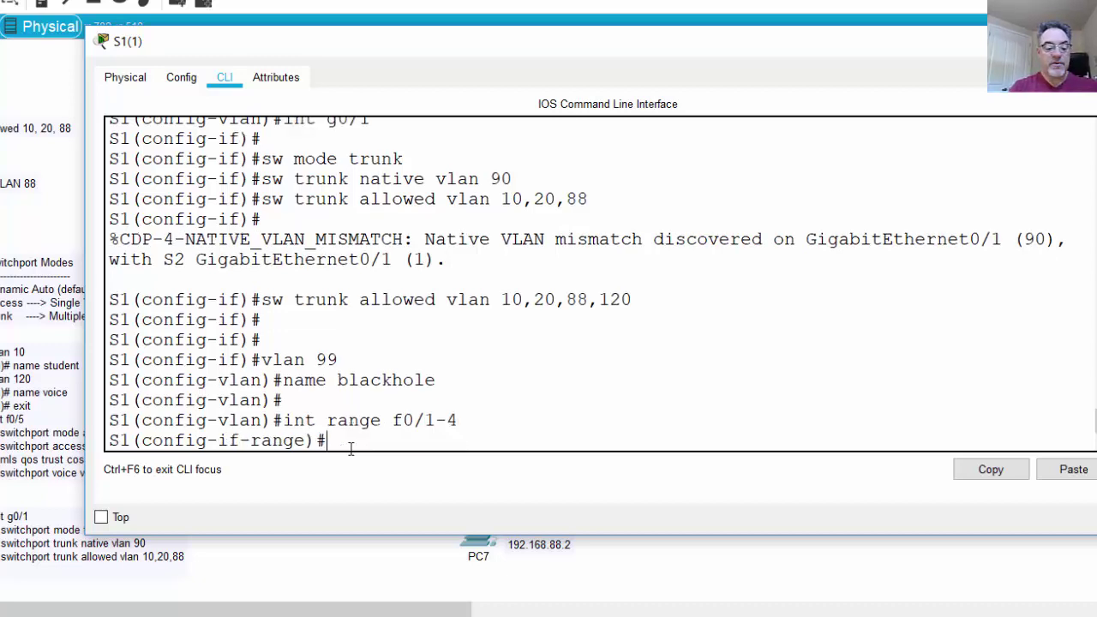
{"action": "type", "text": "sw mode"}
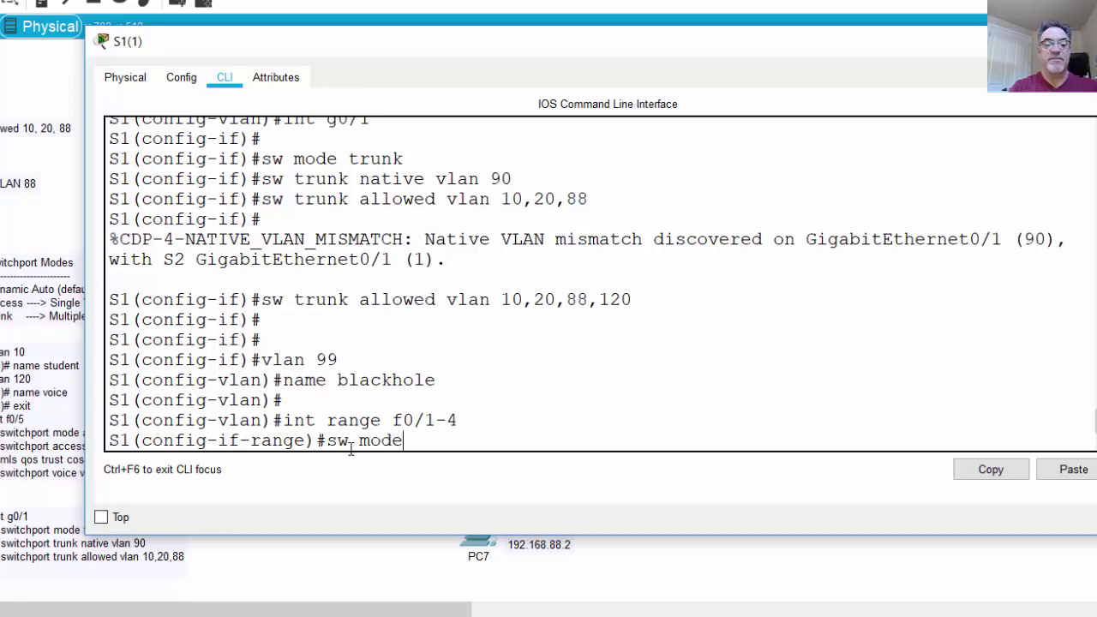
{"action": "type", "text": " access"}
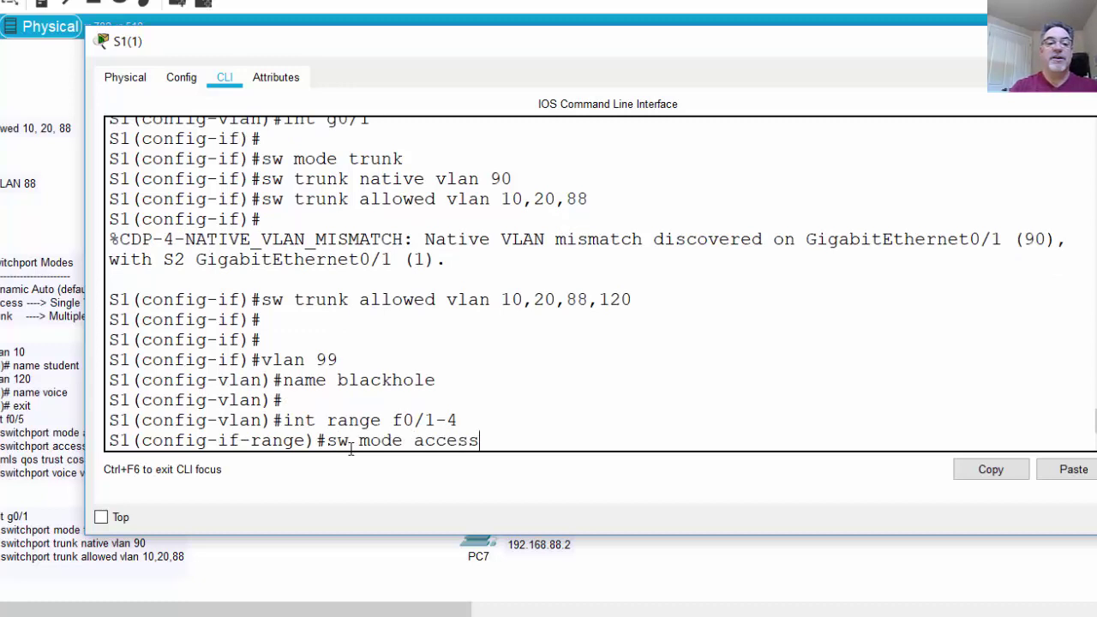
{"action": "key", "text": "Return"}
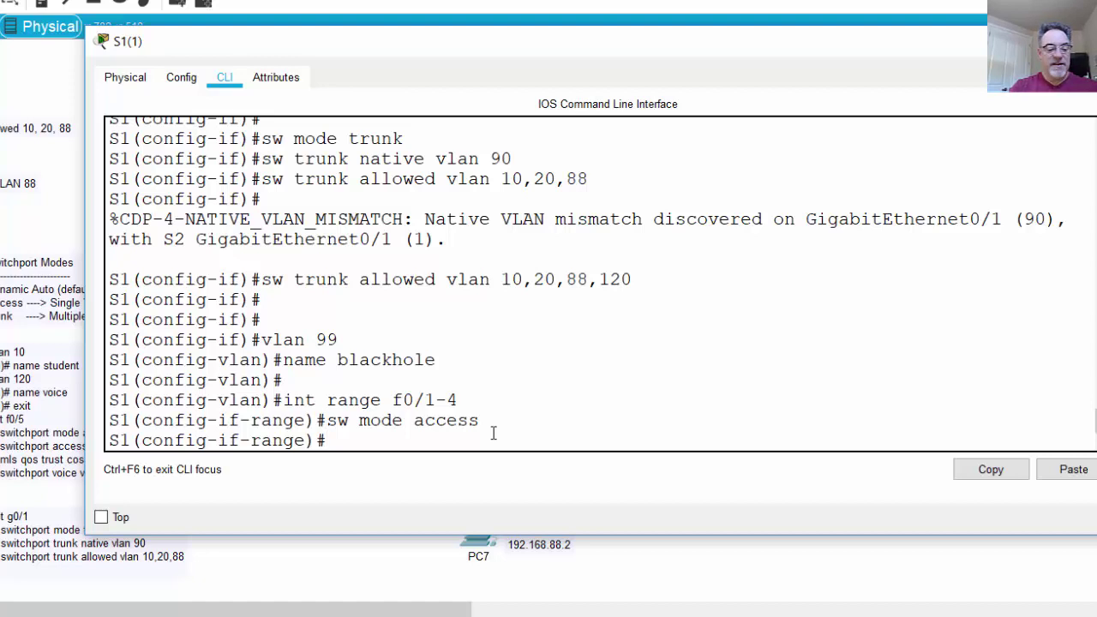
{"action": "type", "text": "sw a"}
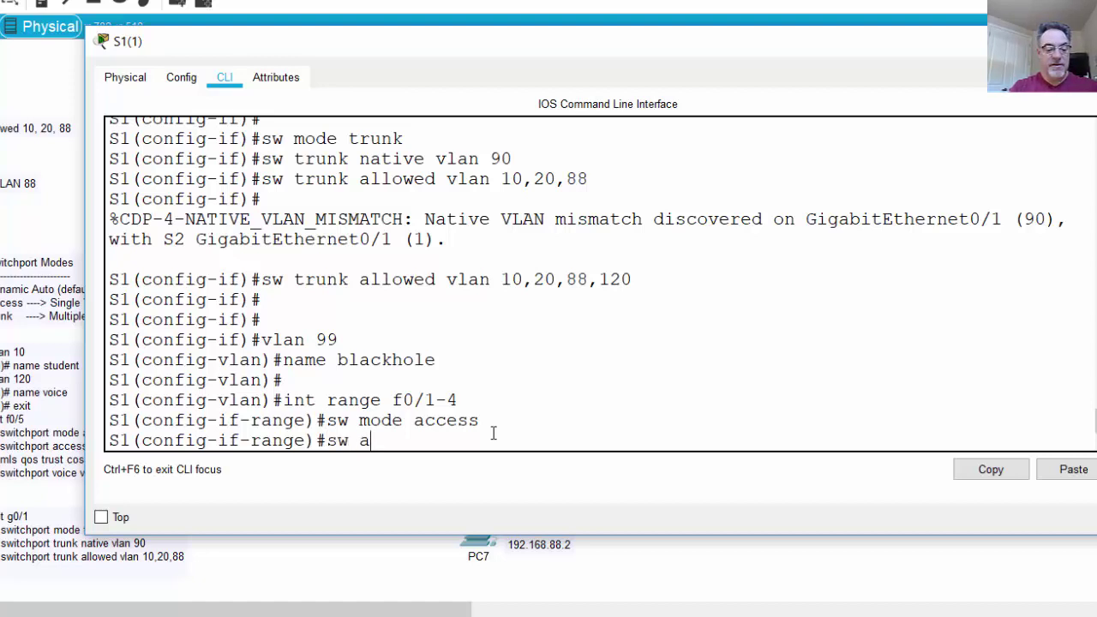
{"action": "type", "text": "a"}
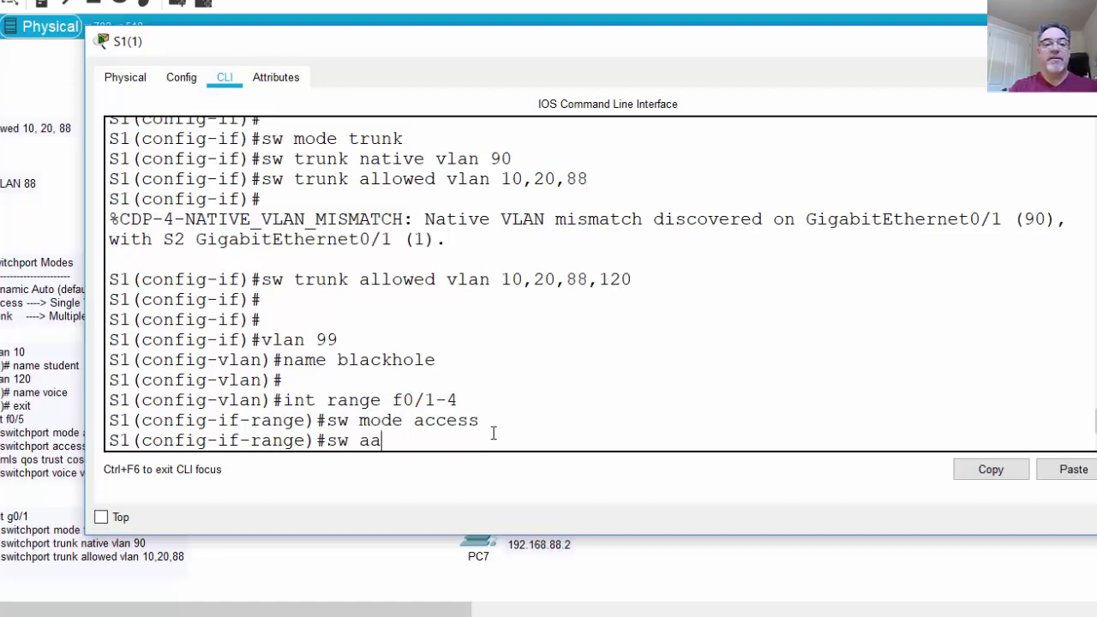
{"action": "key", "text": "BackSpace"}
{"action": "type", "text": "ccess vlan"}
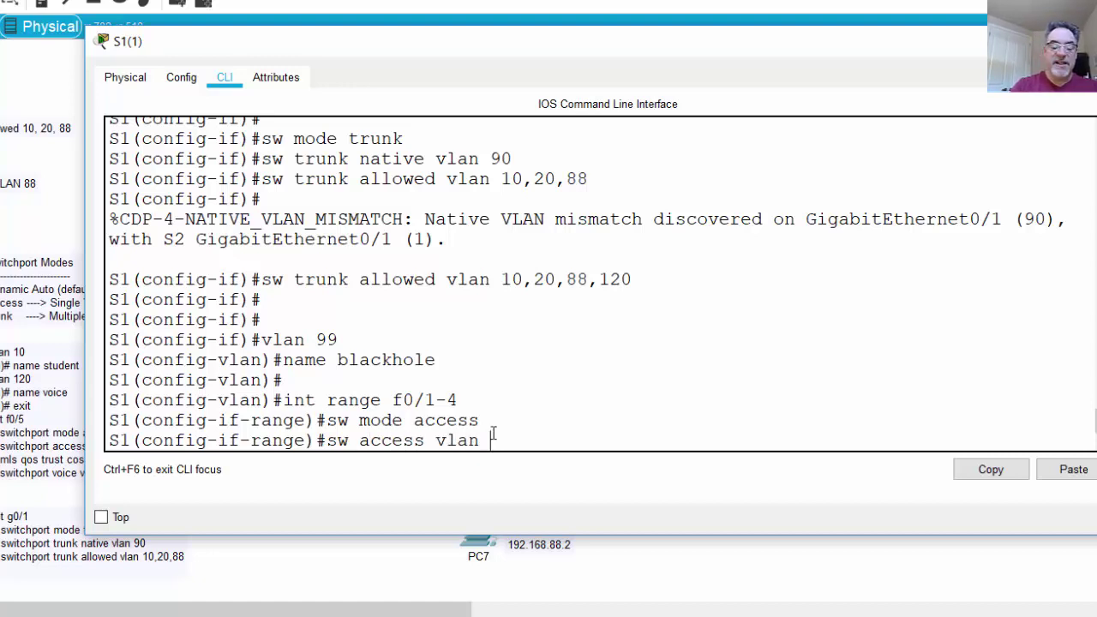
{"action": "type", "text": "99"}
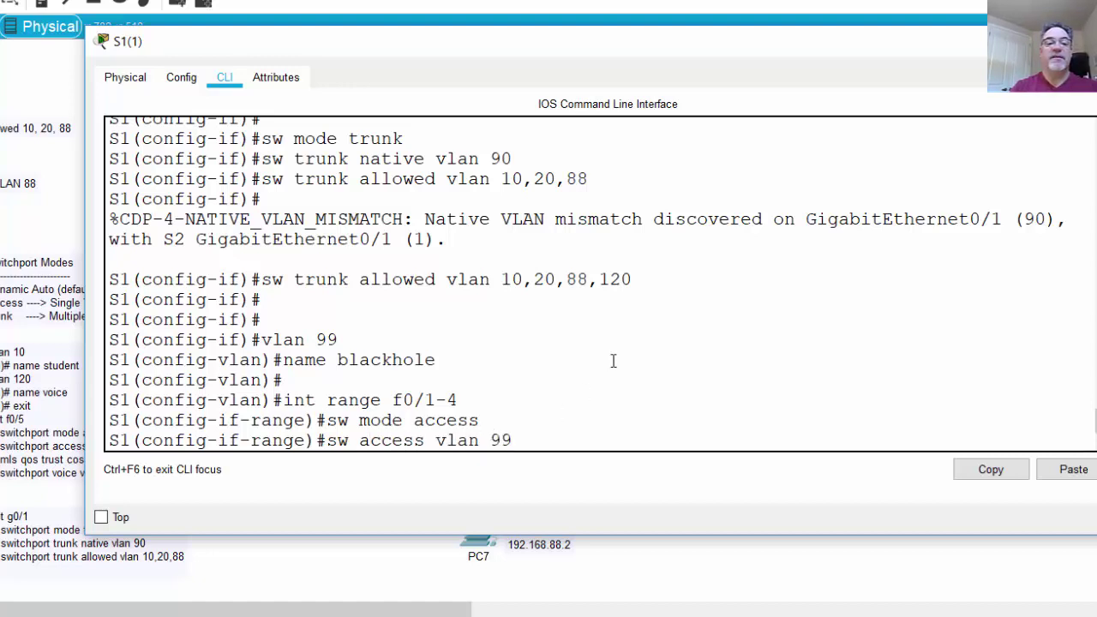
{"action": "key", "text": "Return"}
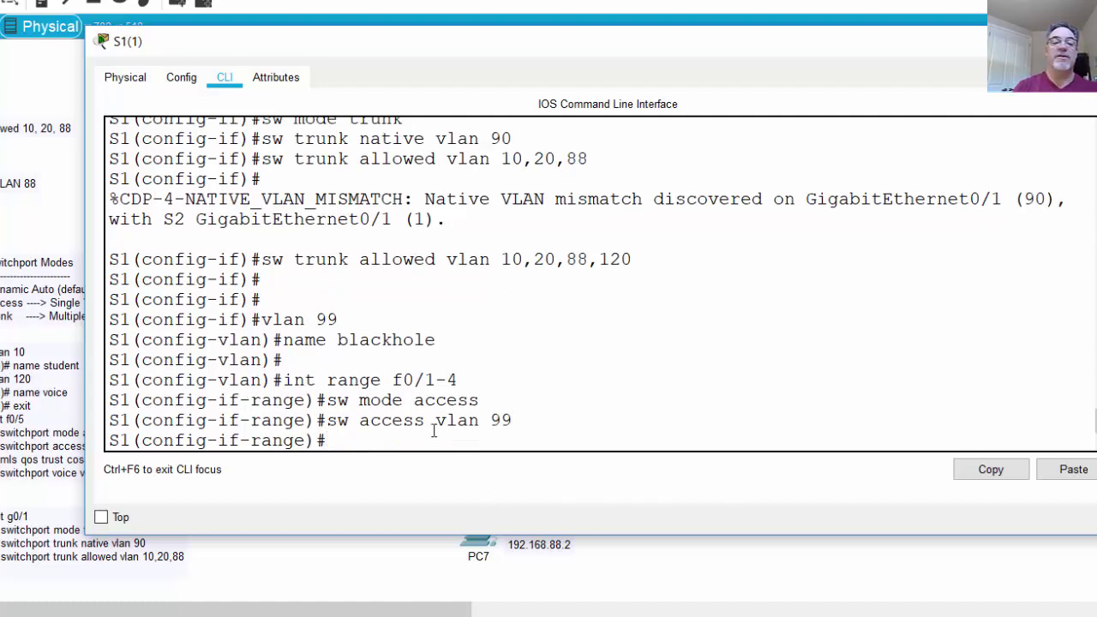
{"action": "left_click_drag", "start_coordinate": [327, 399], "coordinate": [503, 399]}
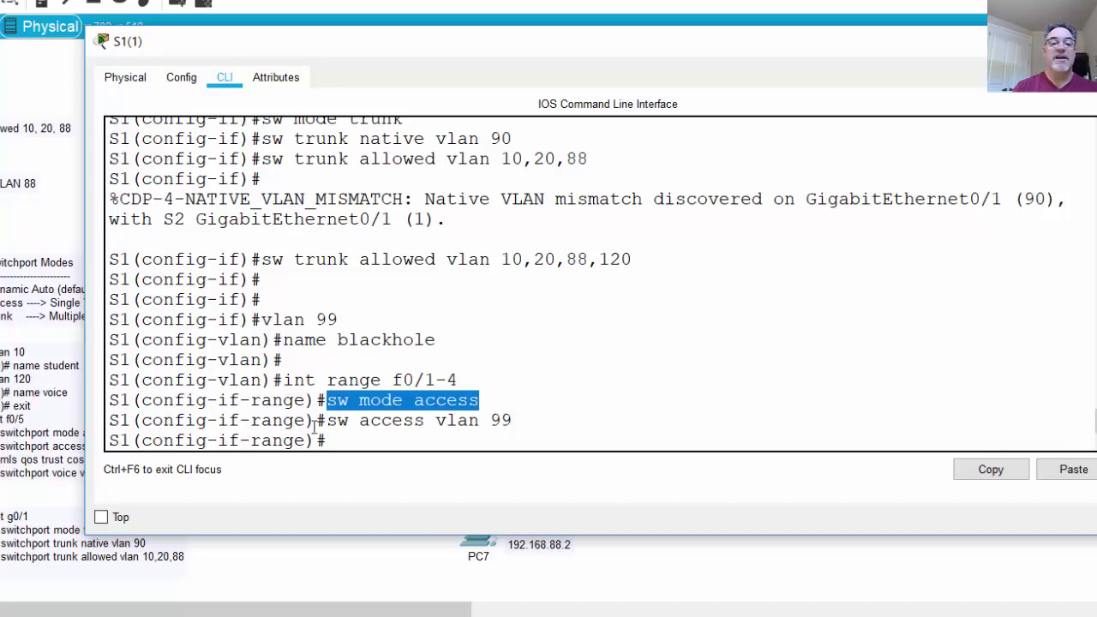
{"action": "left_click_drag", "start_coordinate": [327, 420], "coordinate": [521, 424]}
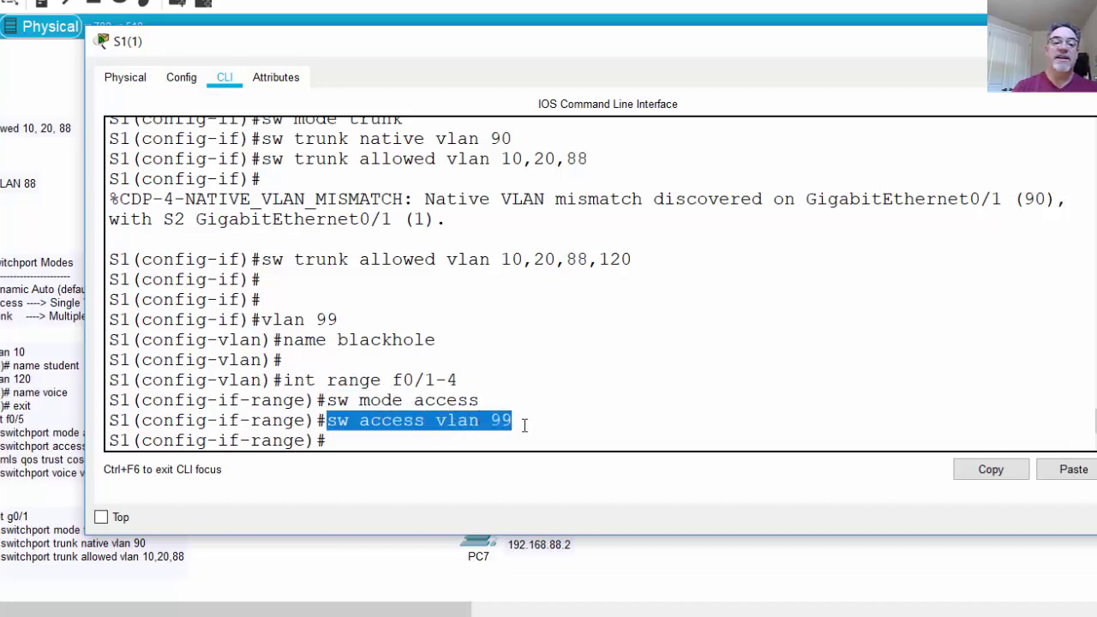
{"action": "left_click", "coordinate": [445, 441]}
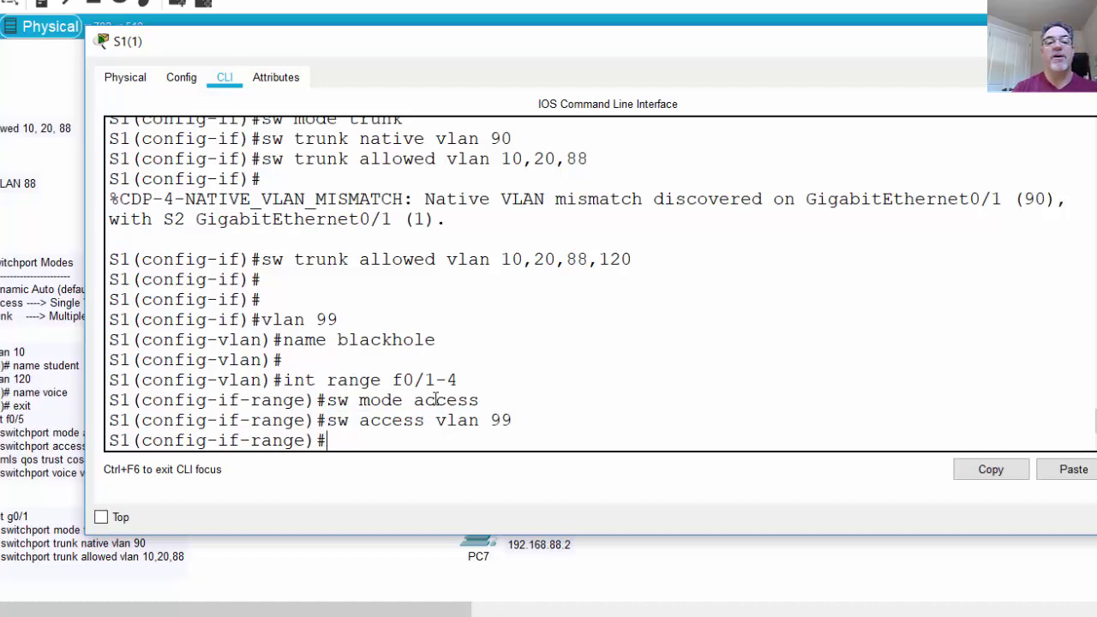
{"action": "left_click_drag", "start_coordinate": [435, 420], "coordinate": [517, 422]}
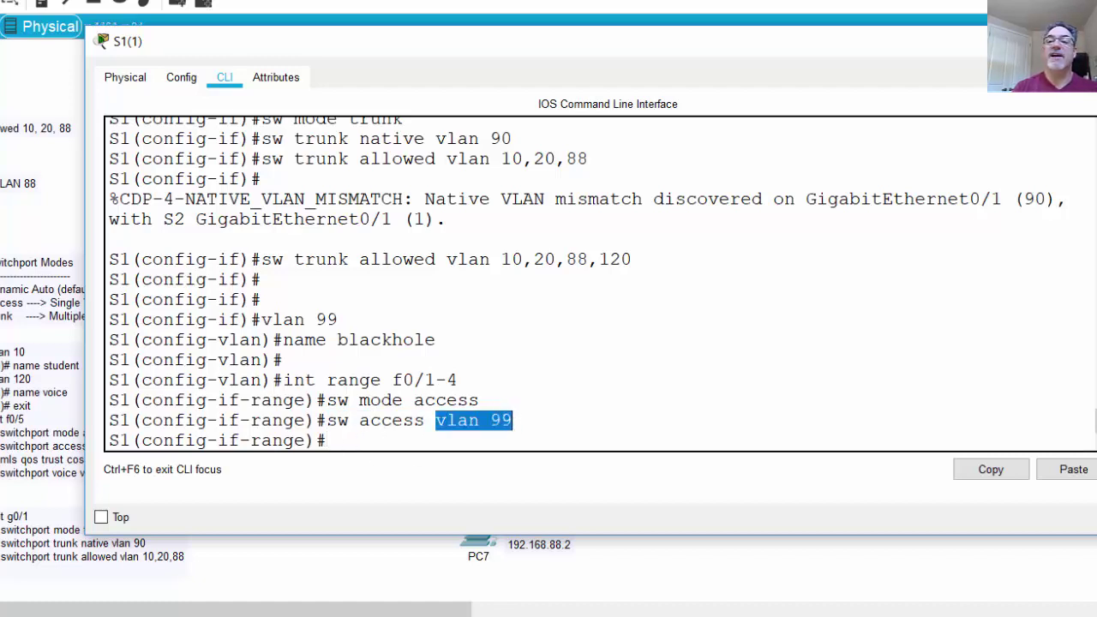
{"action": "left_click", "coordinate": [1081, 41]}
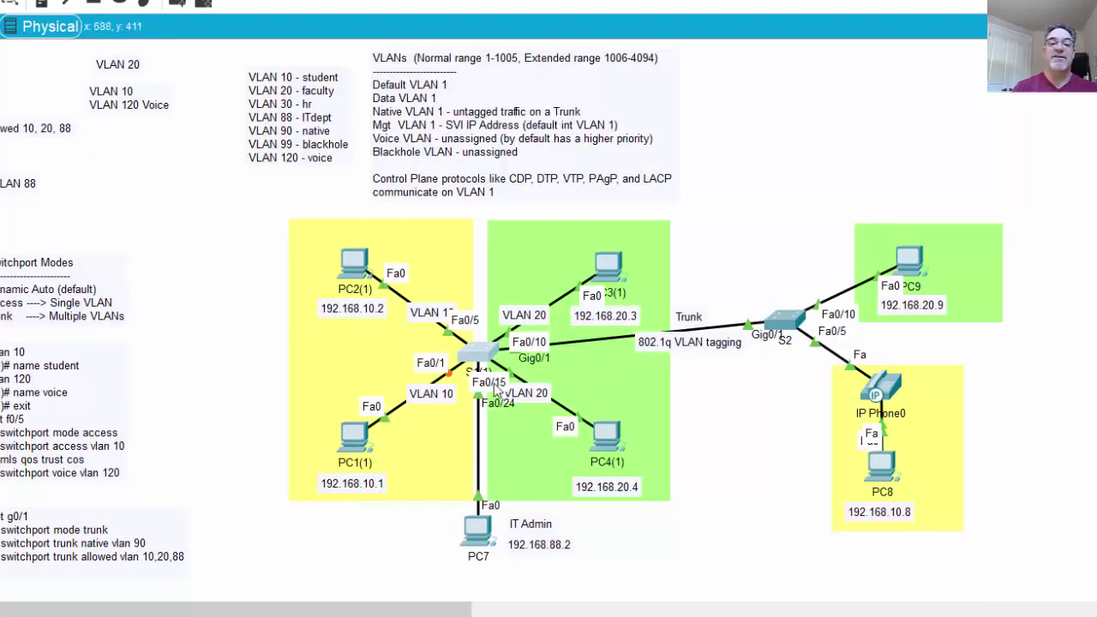
{"action": "left_click", "coordinate": [483, 354]}
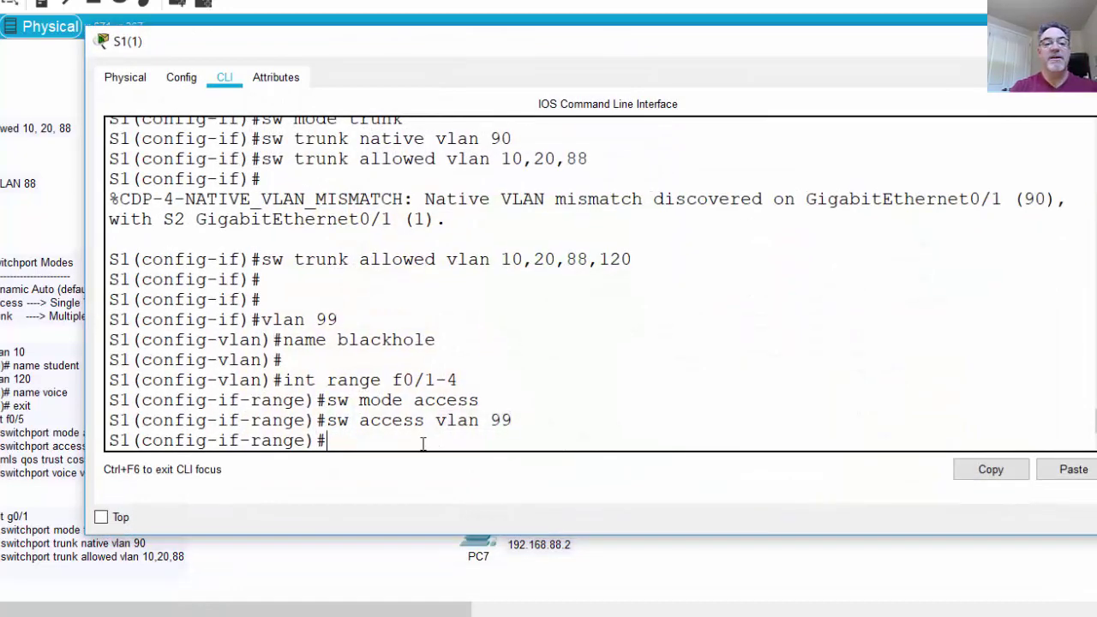
- Shut down ports Fa0/1-4, then try the rejected 'nonegotiate' command
{"action": "type", "text": "shutdo"}
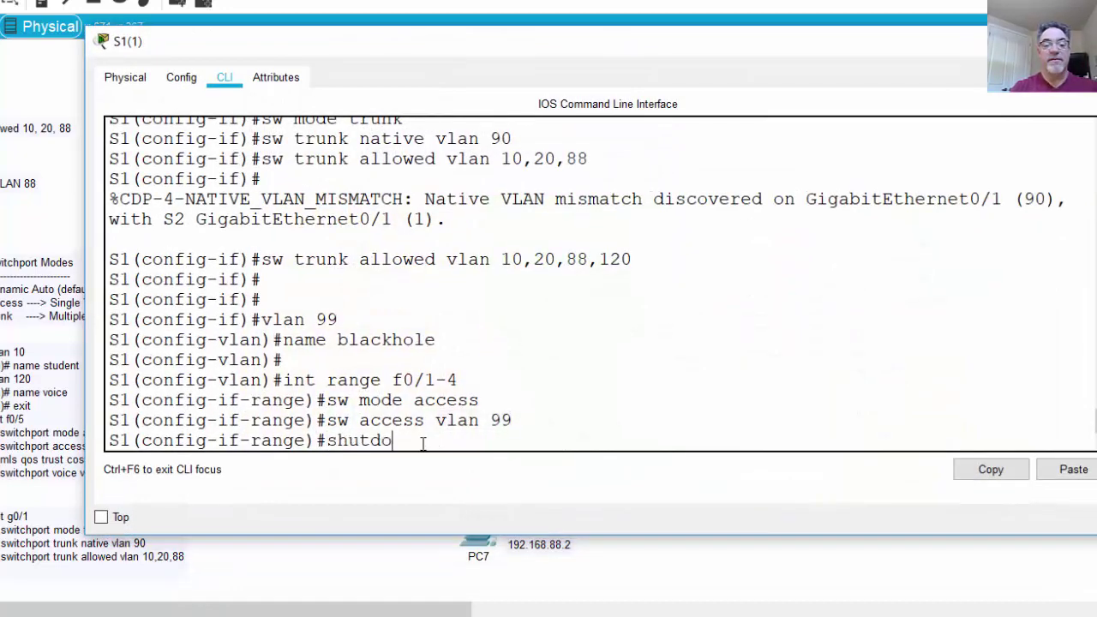
{"action": "type", "text": "wn"}
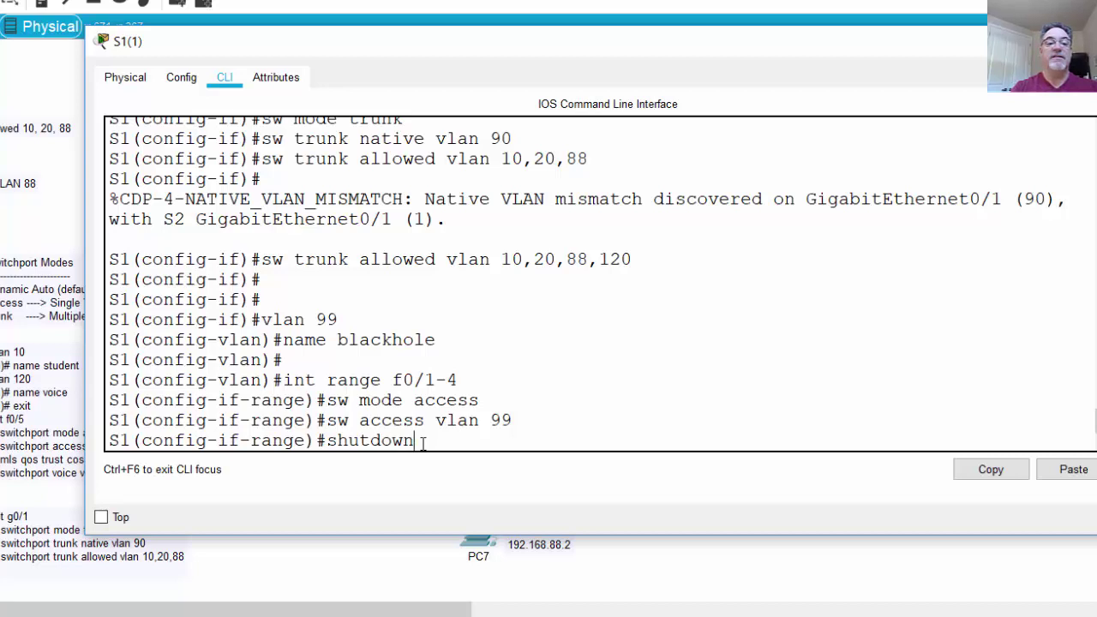
{"action": "key", "text": "Return"}
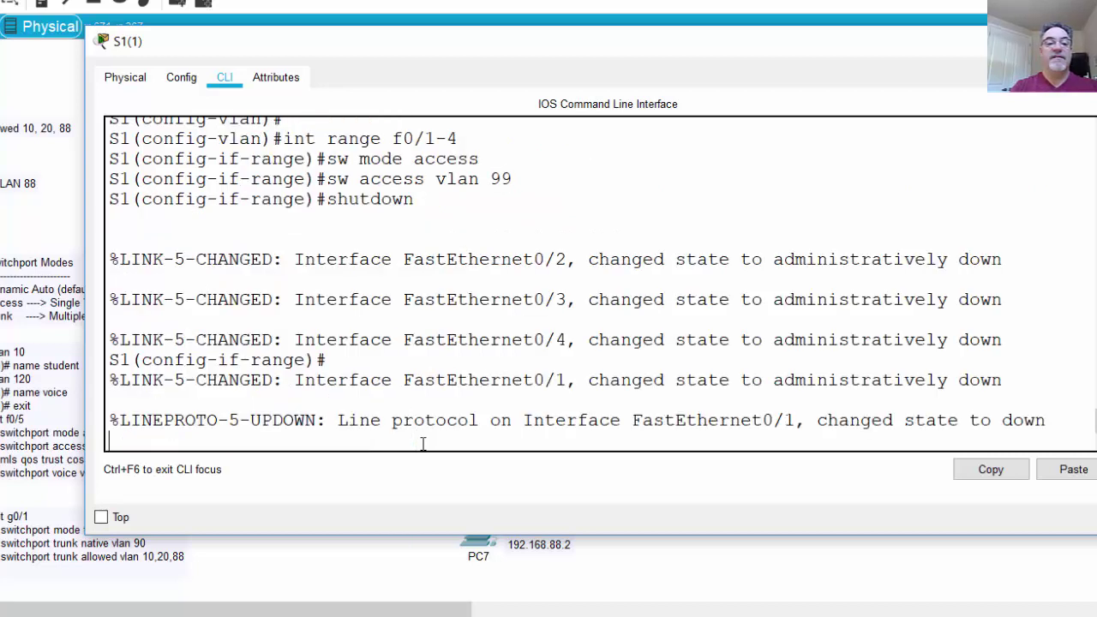
{"action": "key", "text": "Return"}
{"action": "type", "text": "noneg"}
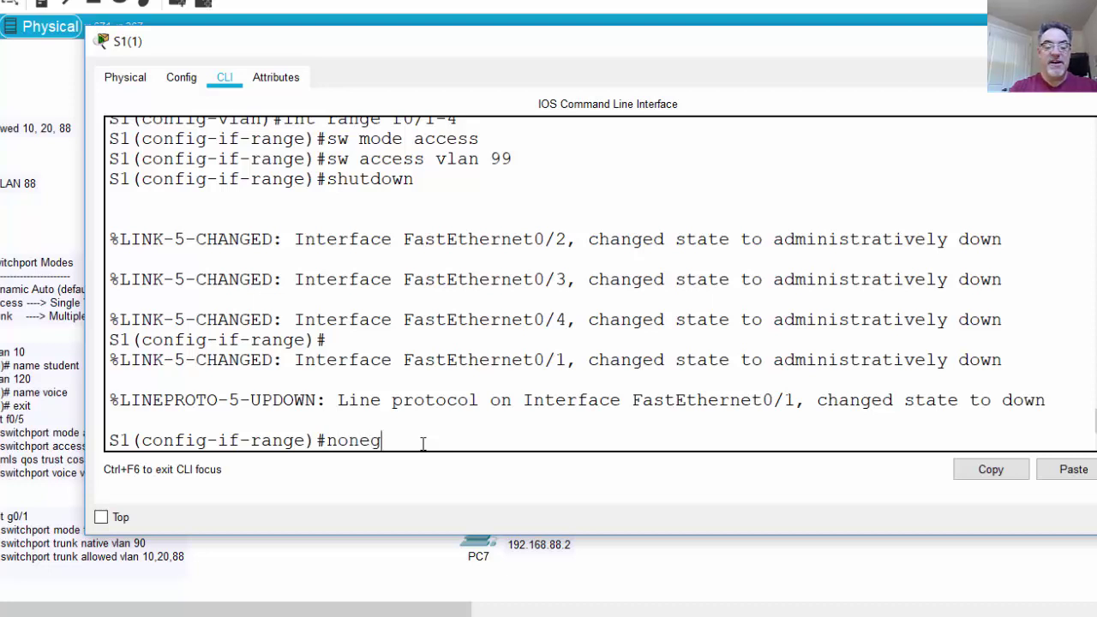
{"action": "type", "text": "oti"}
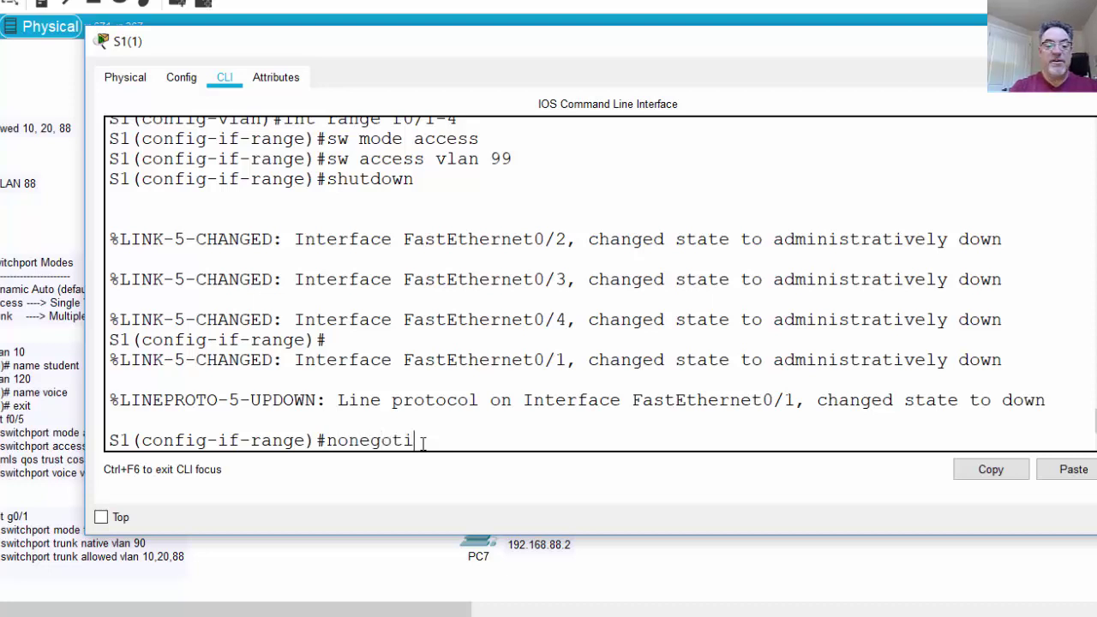
{"action": "type", "text": "ate"}
{"action": "key", "text": "Return"}
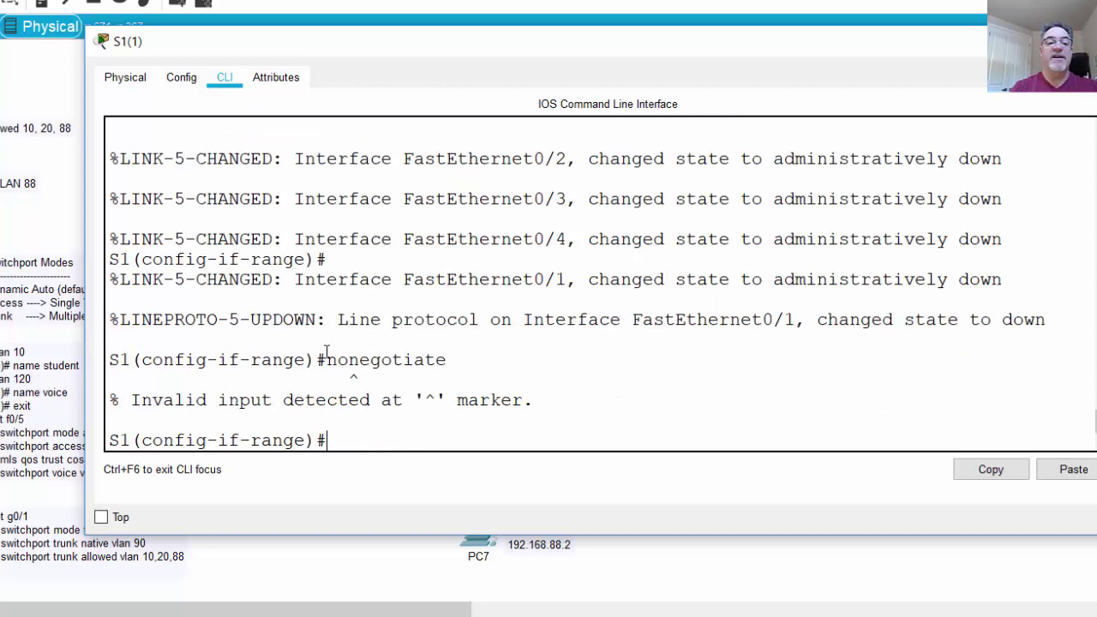
- Apply 'sw nonegotiate' to ports Fa0/1-4 and close S1's console
{"action": "left_click_drag", "start_coordinate": [328, 360], "coordinate": [474, 360]}
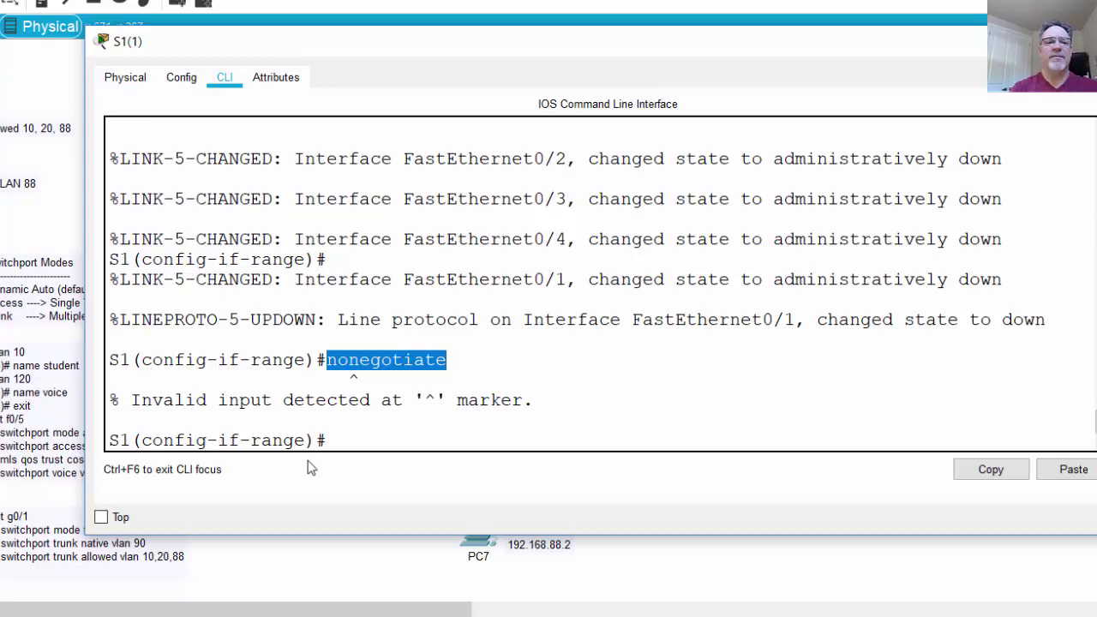
{"action": "left_click", "coordinate": [338, 440]}
{"action": "type", "text": "sw"}
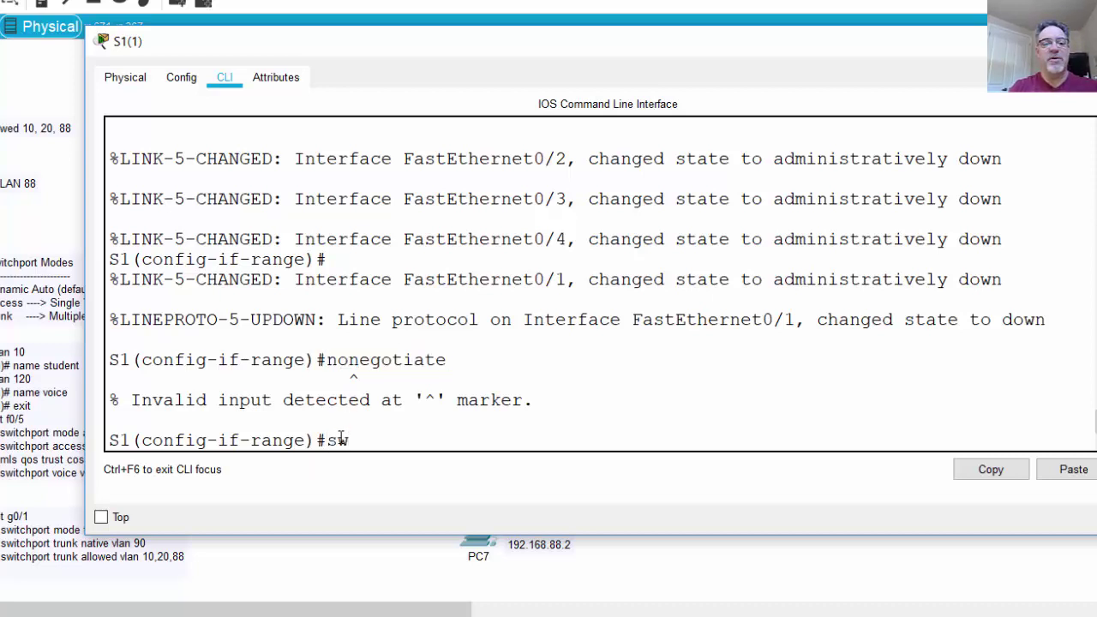
{"action": "type", "text": " n"}
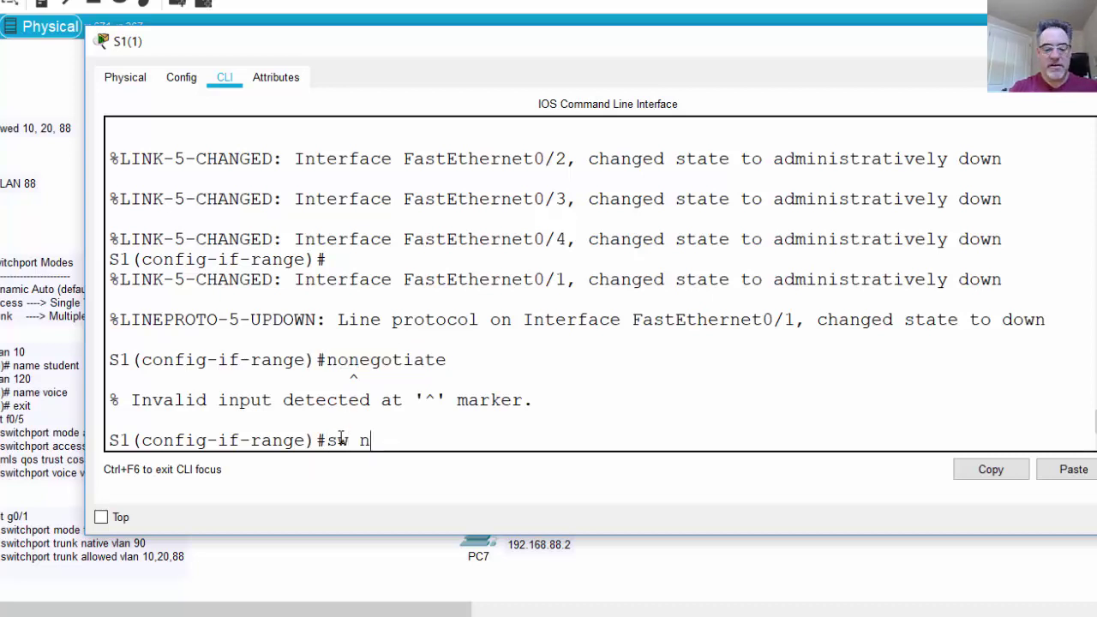
{"action": "type", "text": "o?"}
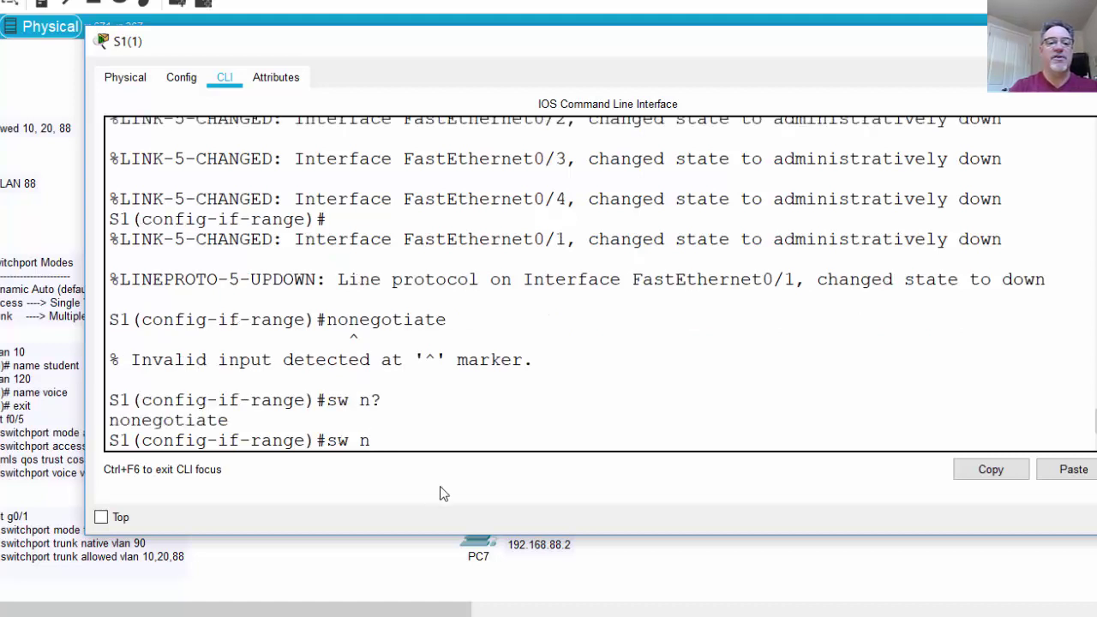
{"action": "type", "text": "o"}
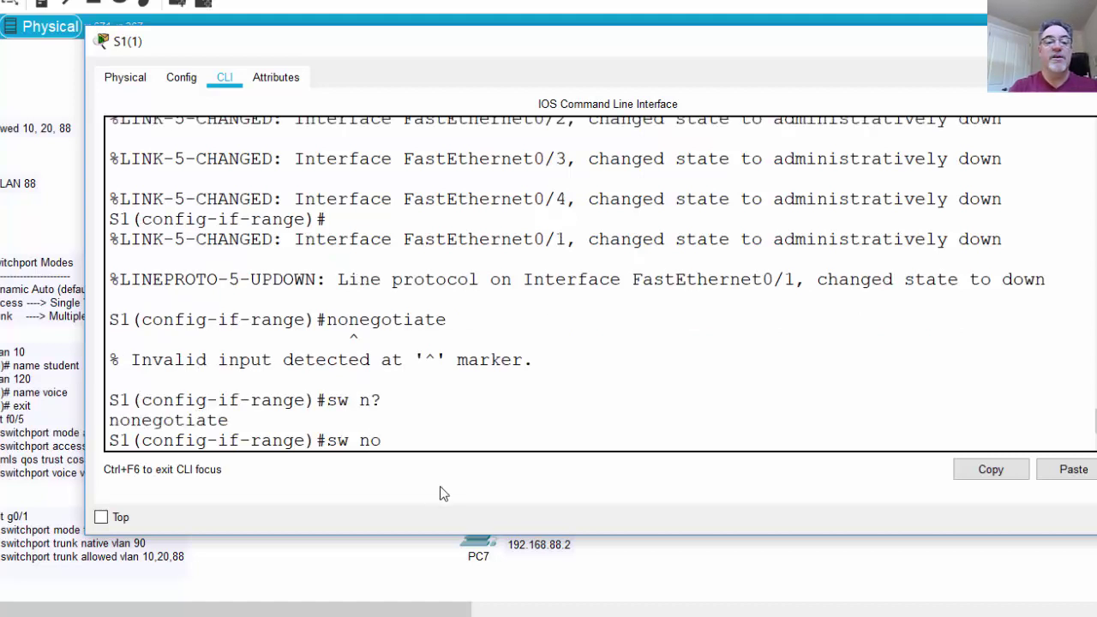
{"action": "type", "text": "negotiate"}
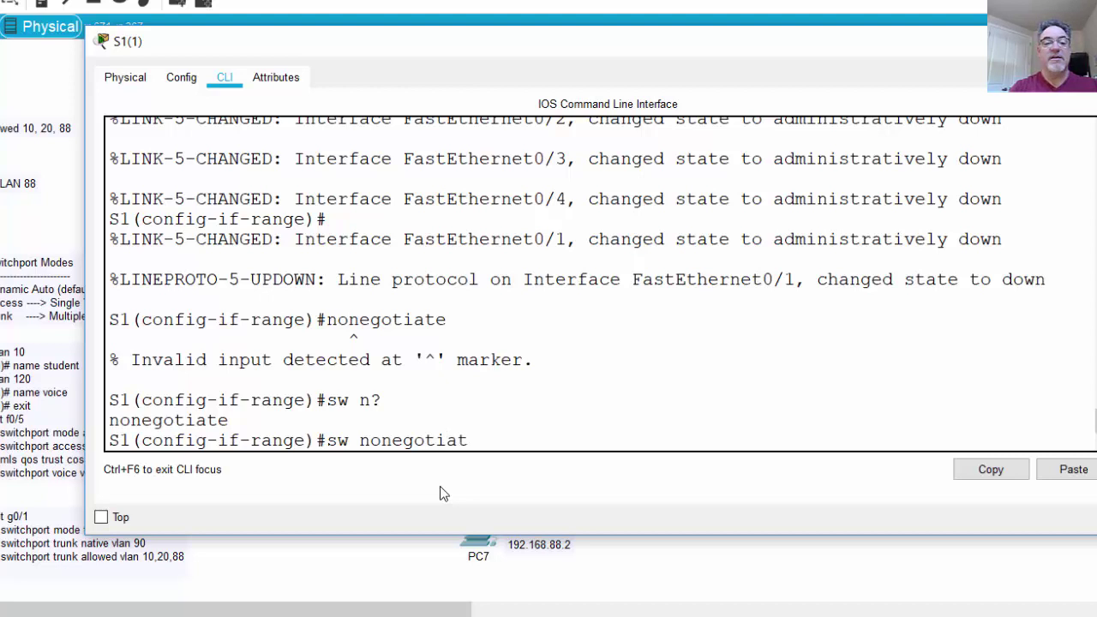
{"action": "key", "text": "Return"}
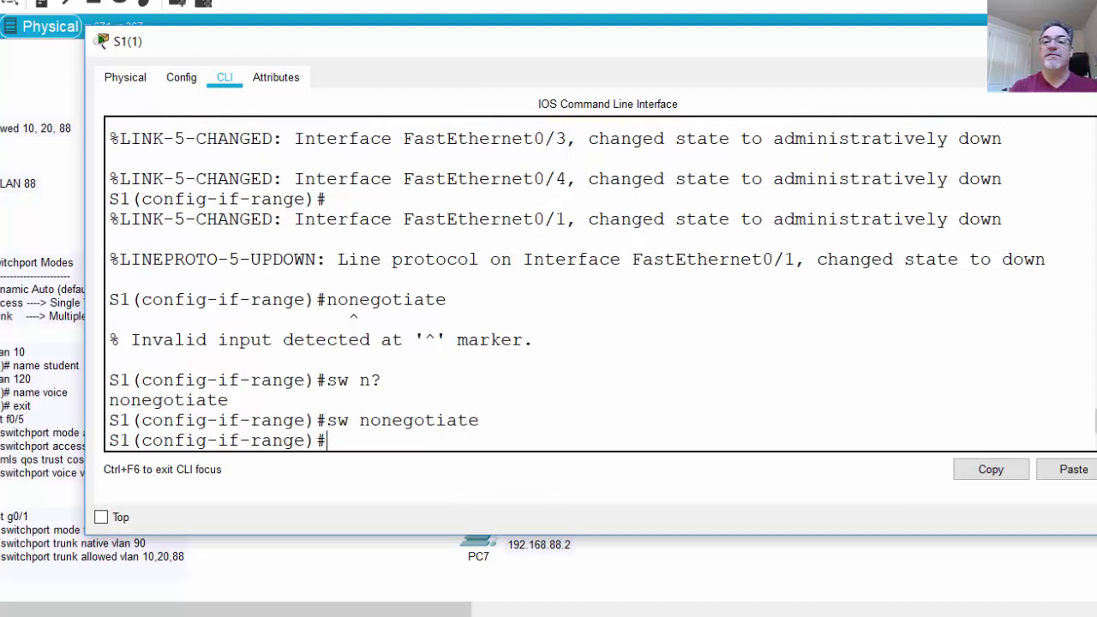
{"action": "left_click", "coordinate": [387, 538]}
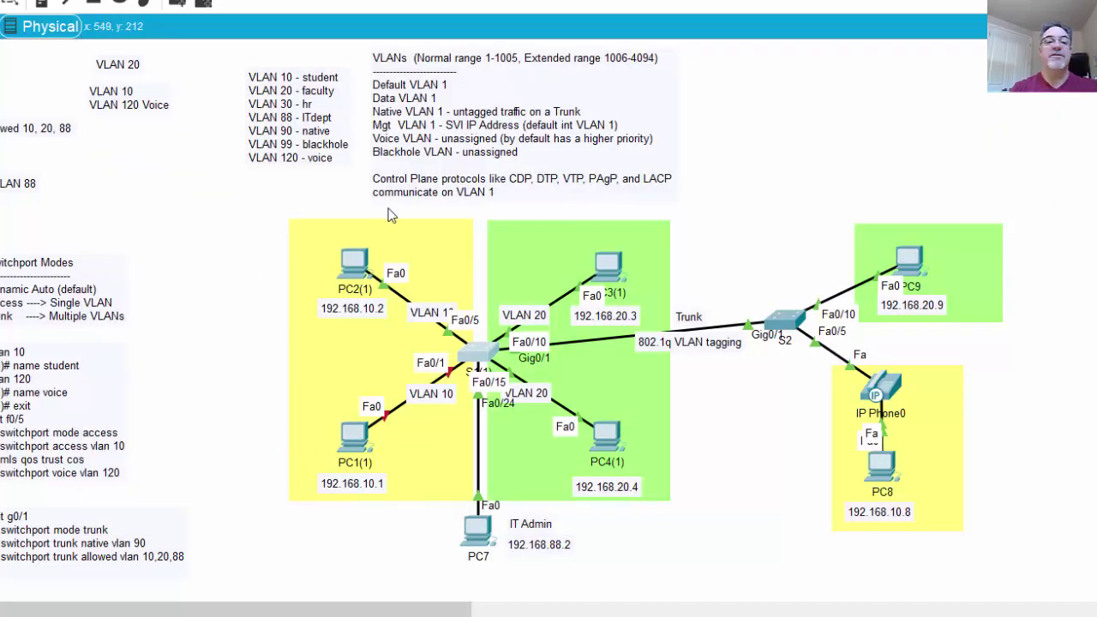